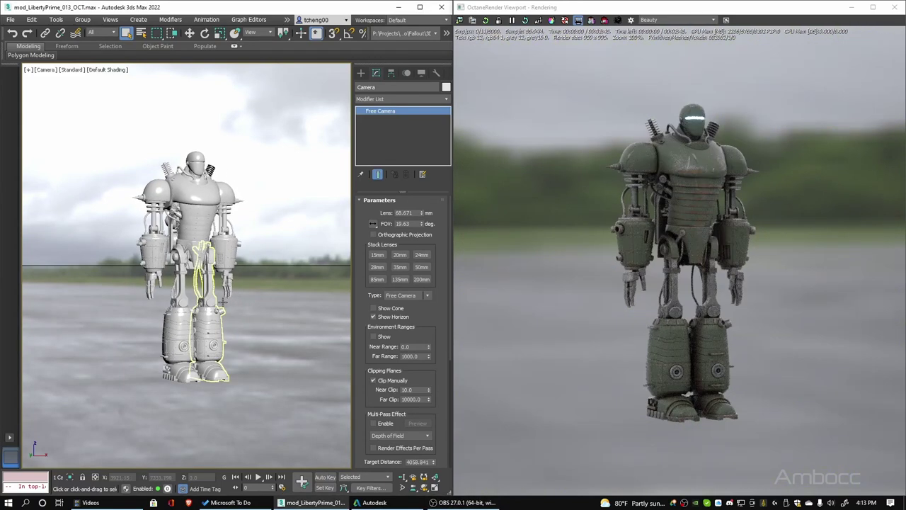
- Switch the viewport from the camera to a perspective view and frame the robot's head and chest
key("p")
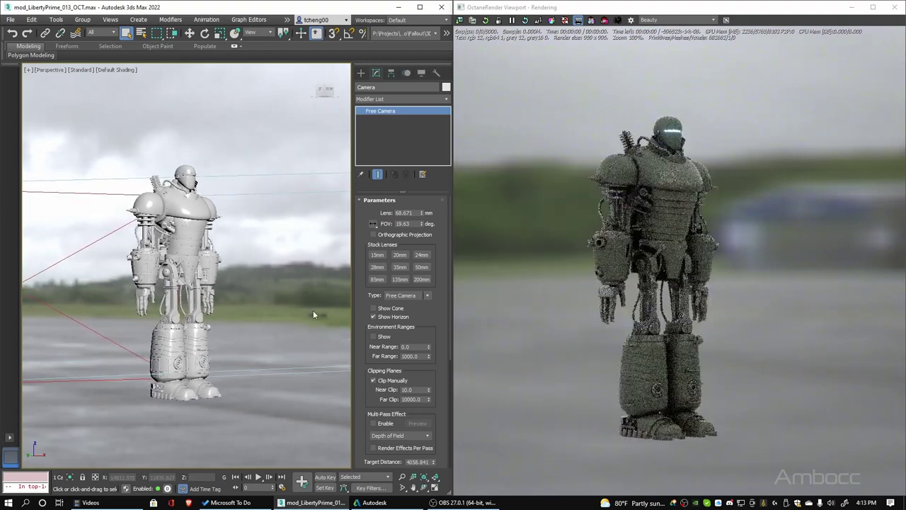
left_click(184, 206)
middle_click_drag(247, 247, 239, 268, "alt")
scroll(206, 233, "up", 5)
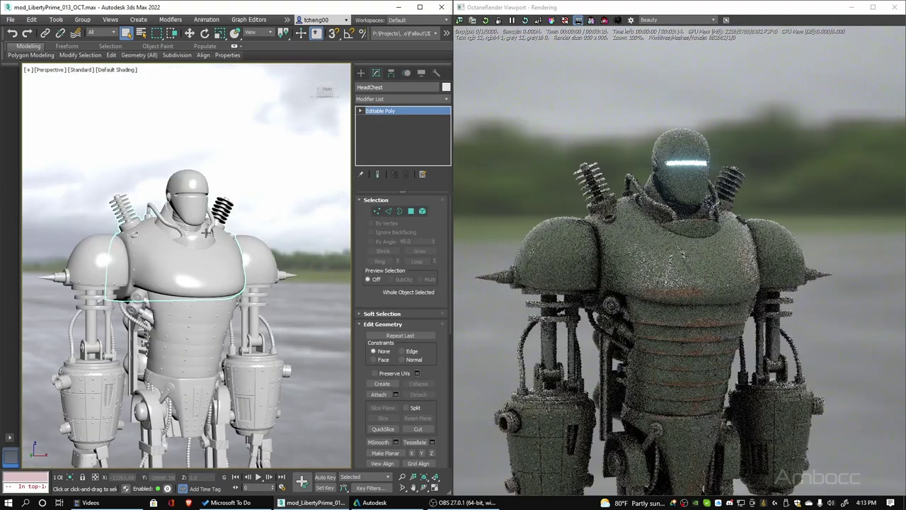
scroll(206, 233, "up", 3)
middle_click_drag(221, 231, 252, 248)
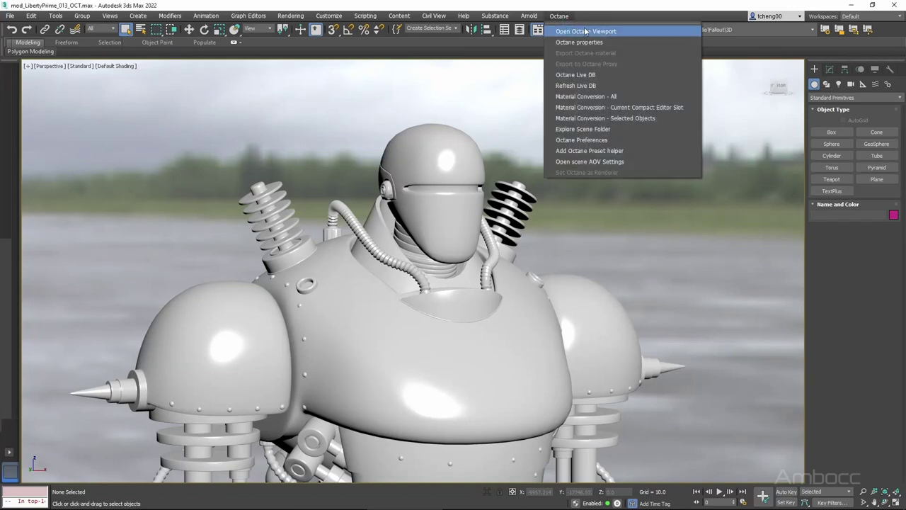
- Open the Octane render viewport and adjust the perspective view around the robot's chest
left_click(601, 31)
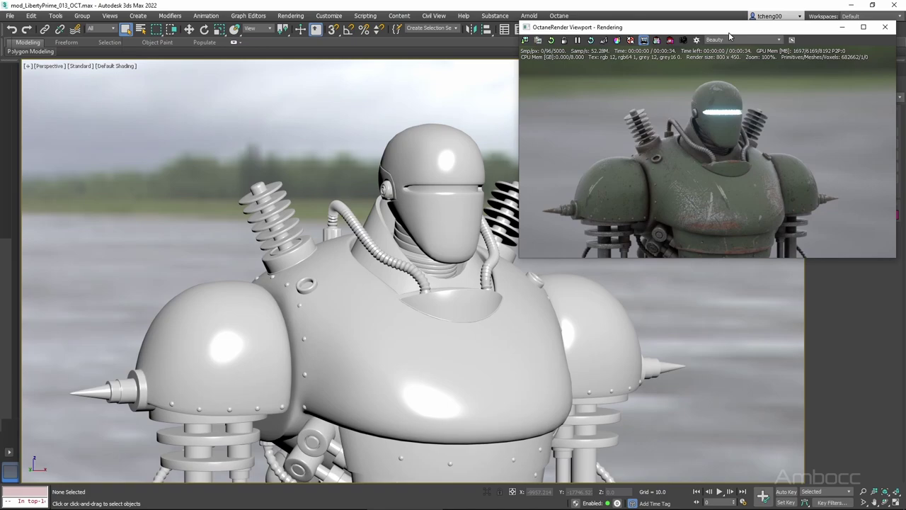
middle_click_drag(376, 308, 267, 305)
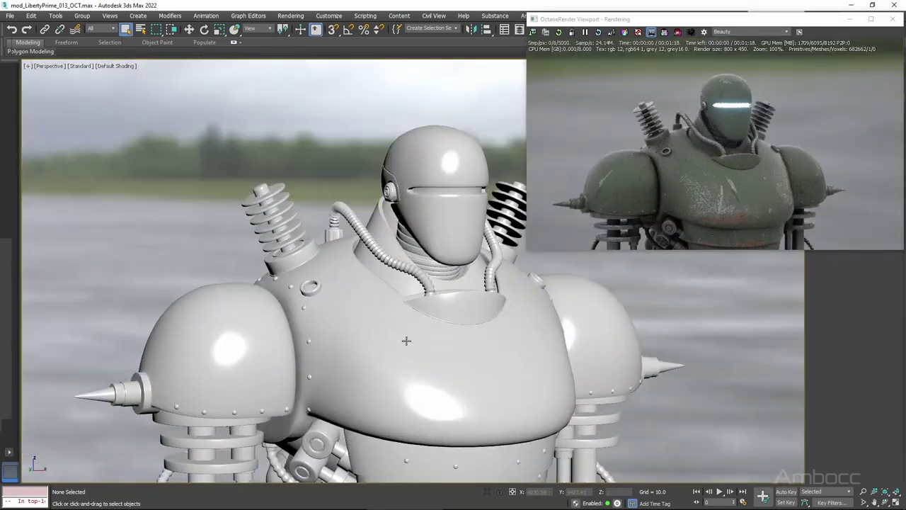
middle_click_drag(399, 324, 441, 337, "alt")
- Clear the OSL HDRI environment map from the scene's environment settings
key("8")
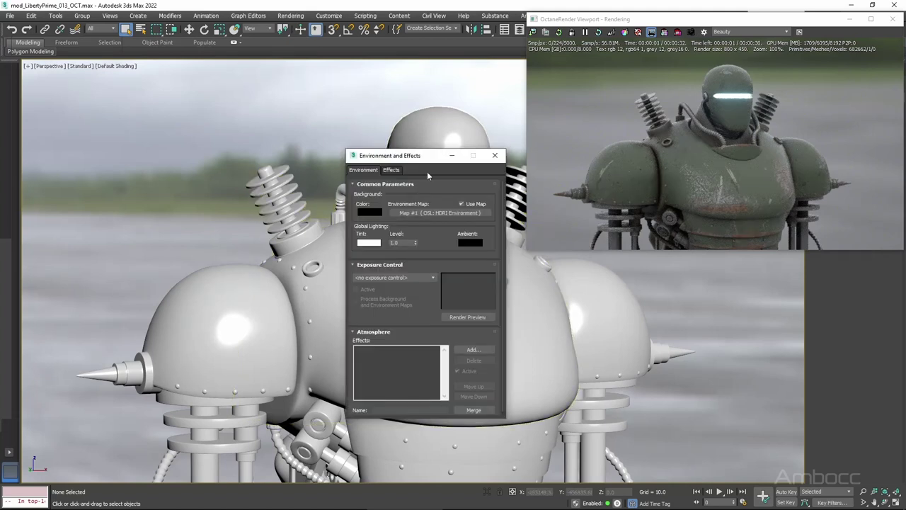
right_click(186, 153)
left_click(205, 176)
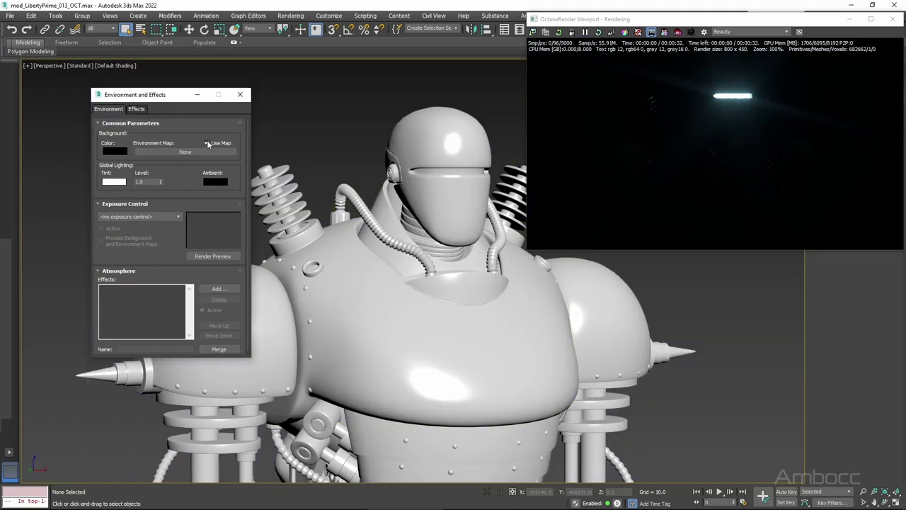
- Set the environment background color to neutral grey with RGB 127 and close the environment settings
left_click(115, 151)
left_click(336, 108)
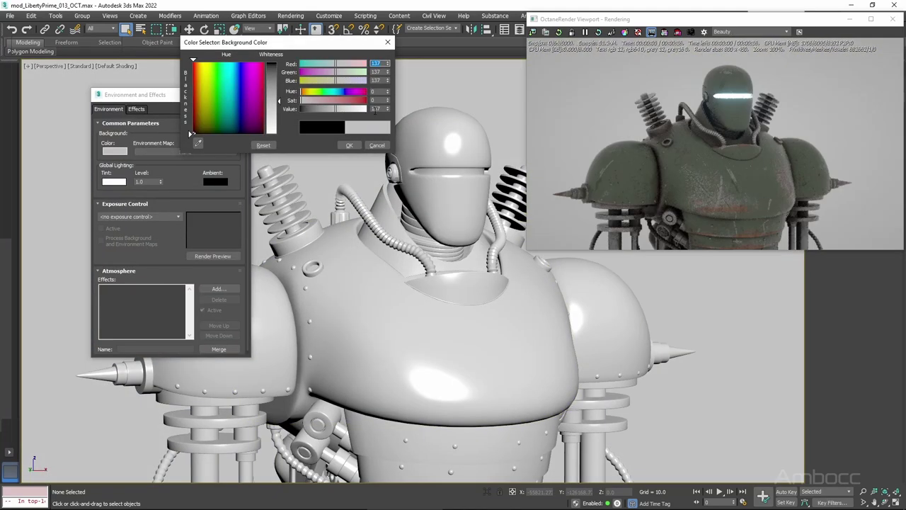
left_click(349, 145)
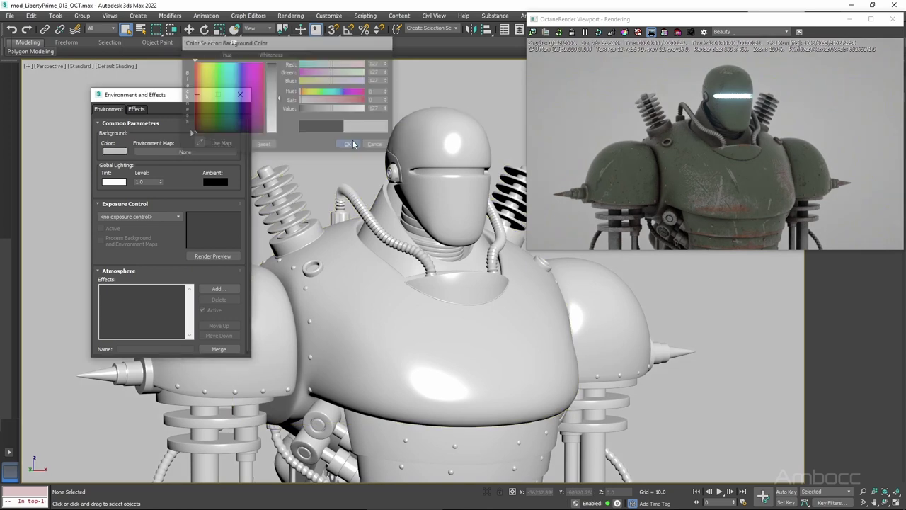
left_click(241, 95)
- In the Slate Material Editor, change Material #26 from an Octane Universal material to a Toon material
key("m")
scroll(272, 178, "down", 1)
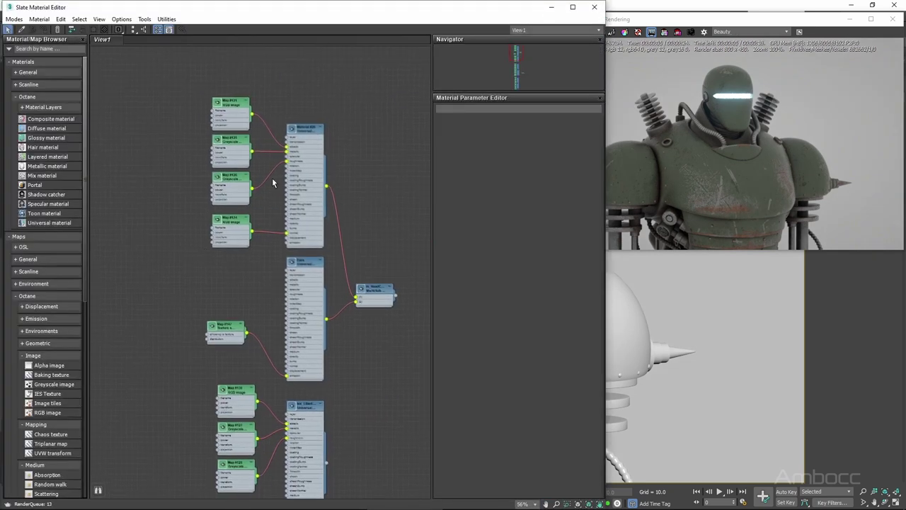
scroll(319, 140, "up", 3)
right_click(319, 140)
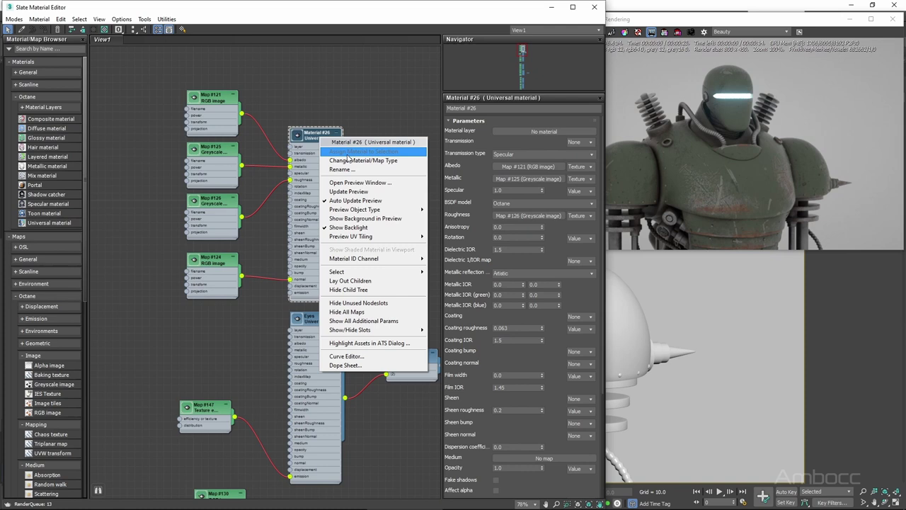
left_click(375, 157)
left_click(318, 277)
left_click(407, 386)
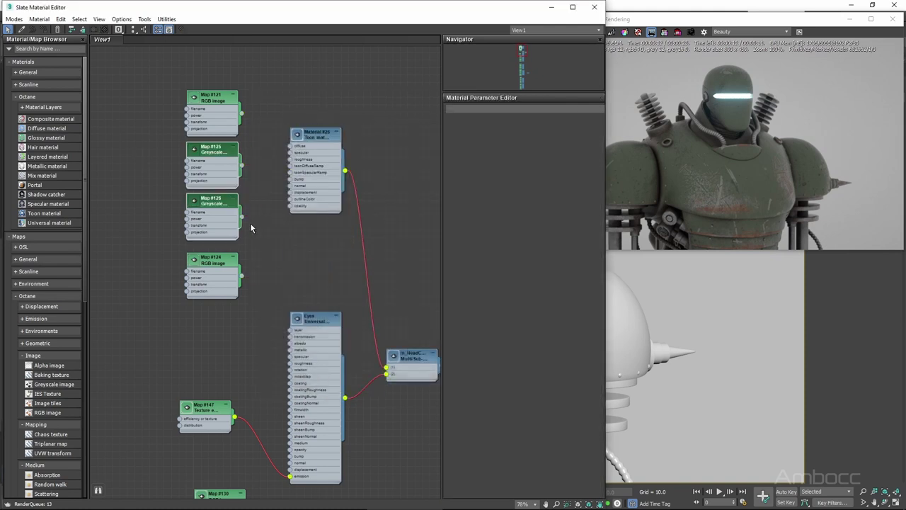
- Delete greyscale maps #125 and #126 and group RGB maps #121 and #124 beside the Toon material
key("Delete")
left_click_drag(212, 259, 212, 178)
left_click_drag(216, 101, 211, 134)
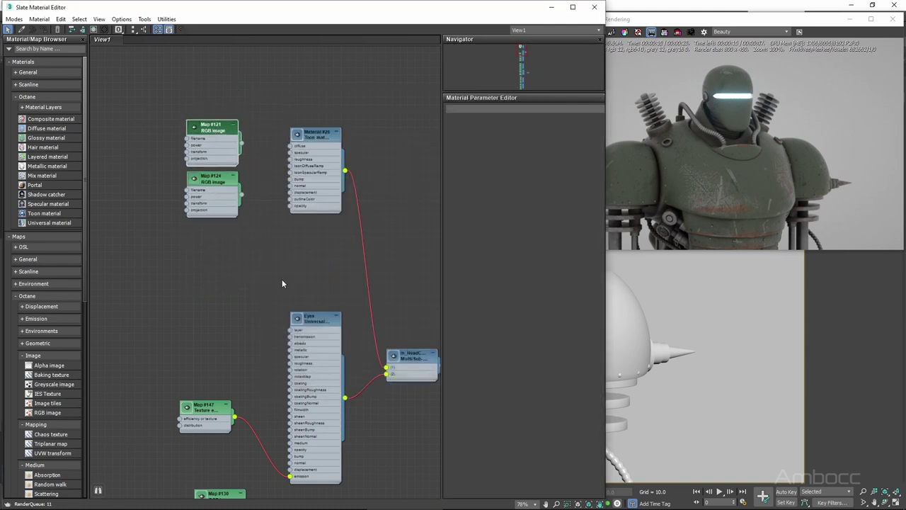
- Change the Universal material fed by Map #130 to a Toon material and move its normal map up beside it
scroll(284, 283, "down", 5)
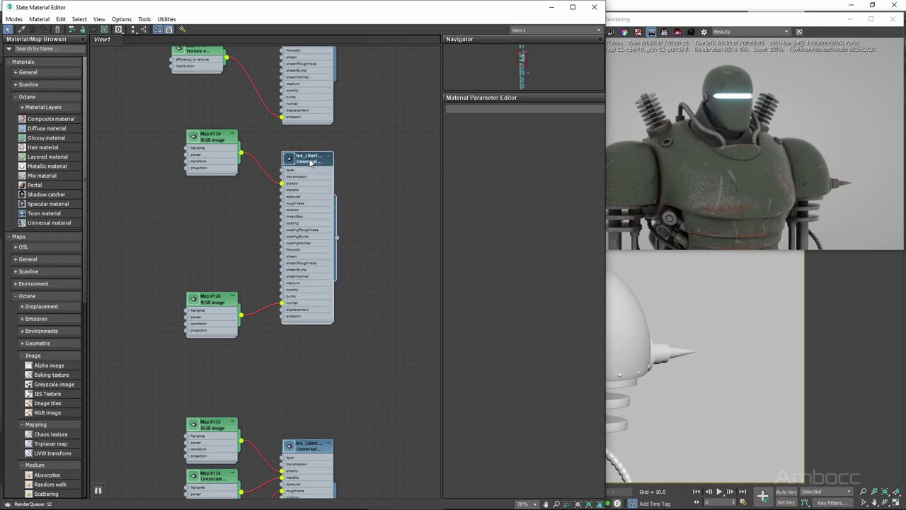
right_click(310, 162)
left_click(363, 187)
double_click(374, 275)
left_click_drag(209, 298, 203, 202)
- Delete the greyscale maps of the material fed by Map #133, convert it to a Toon material and move Map #131 up
scroll(298, 319, "down", 5)
key("Delete")
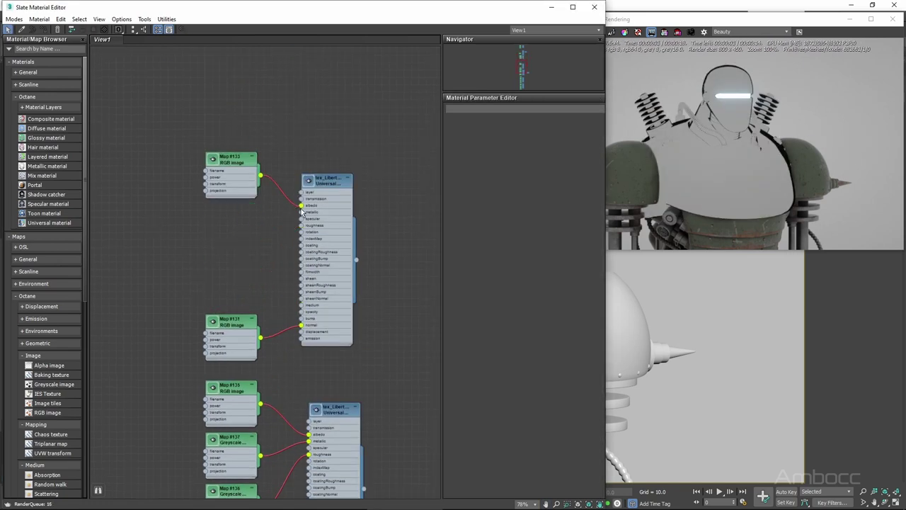
right_click(312, 179)
left_click(364, 203)
double_click(374, 265)
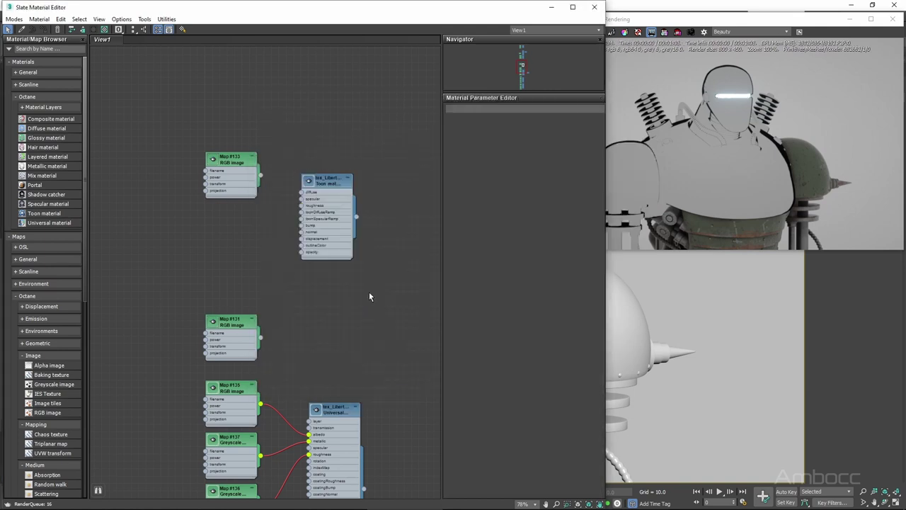
left_click_drag(240, 322, 239, 233)
- Change tex_LibertyPrime_Body to a Toon material and delete its metallic and roughness greyscale maps
scroll(343, 234, "down", 5)
right_click(344, 229)
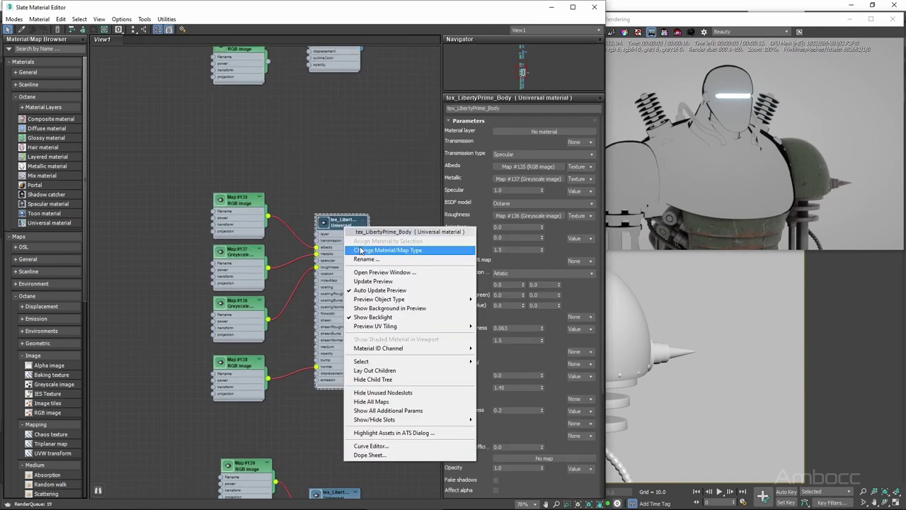
left_click(397, 250)
left_click(408, 388)
left_click_drag(193, 262, 261, 307)
key("Delete")
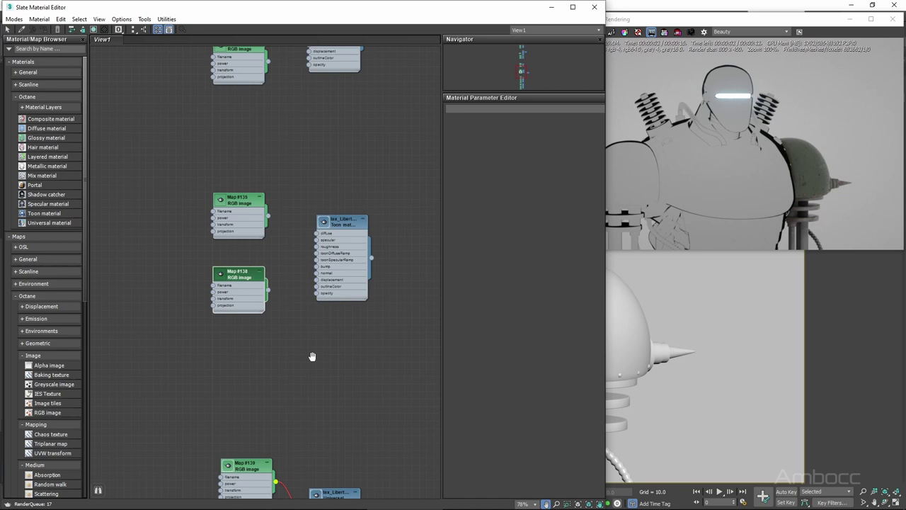
- Change tex_LibertyPrime_LLeg to a Toon material and delete its greyscale maps #142 and #140
scroll(312, 356, "down", 6)
right_click(327, 286)
left_click(368, 74)
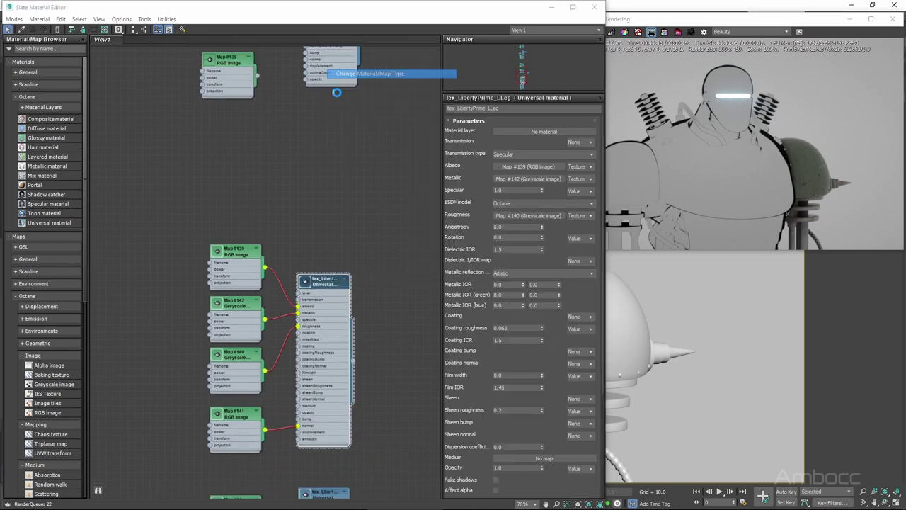
left_click(311, 269)
left_click(396, 387)
left_click_drag(170, 324, 273, 377)
key("Delete")
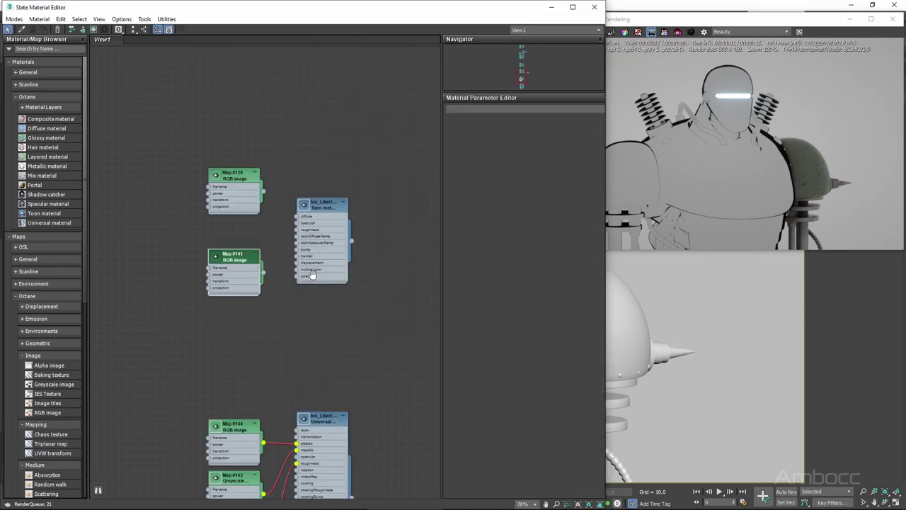
- Change tex_LibertyPrime_LArm to a Toon material and delete its greyscale maps #143 and #146
right_click(328, 206)
left_click(357, 230)
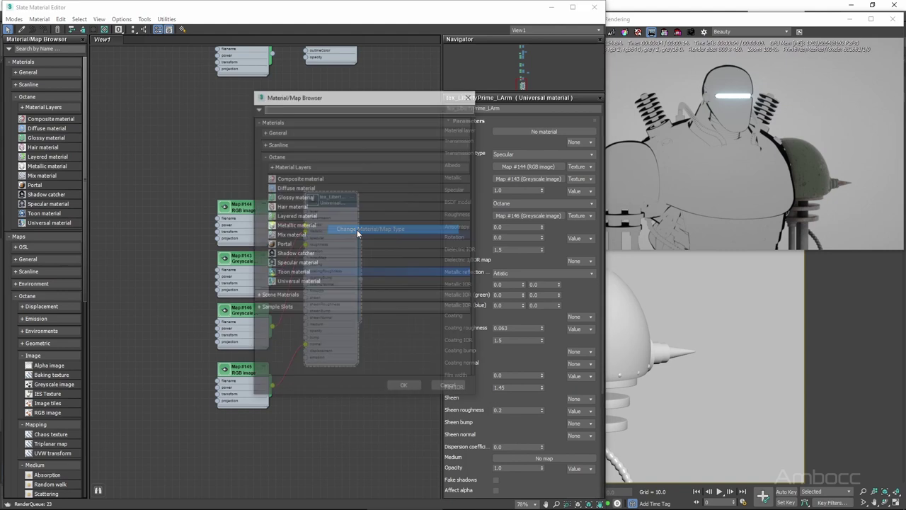
left_click(404, 388)
left_click_drag(174, 277, 270, 335)
key("Delete")
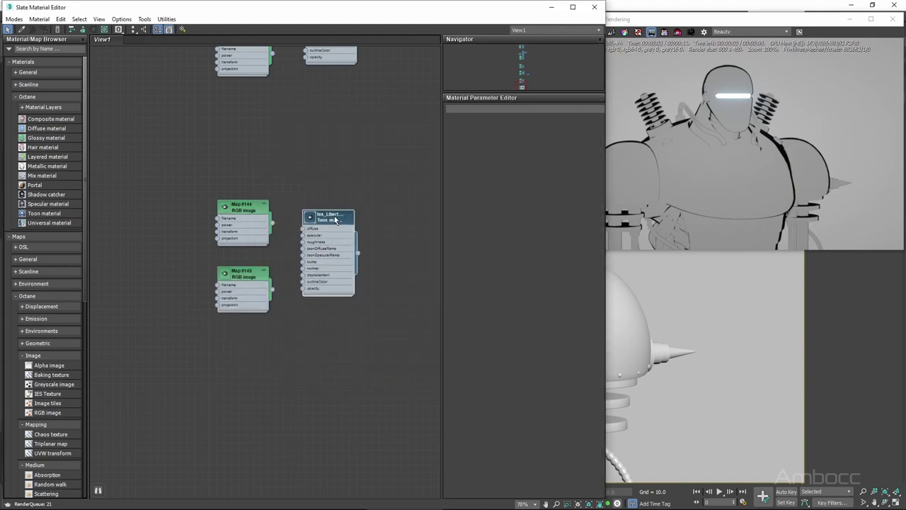
scroll(307, 407, "down", 10)
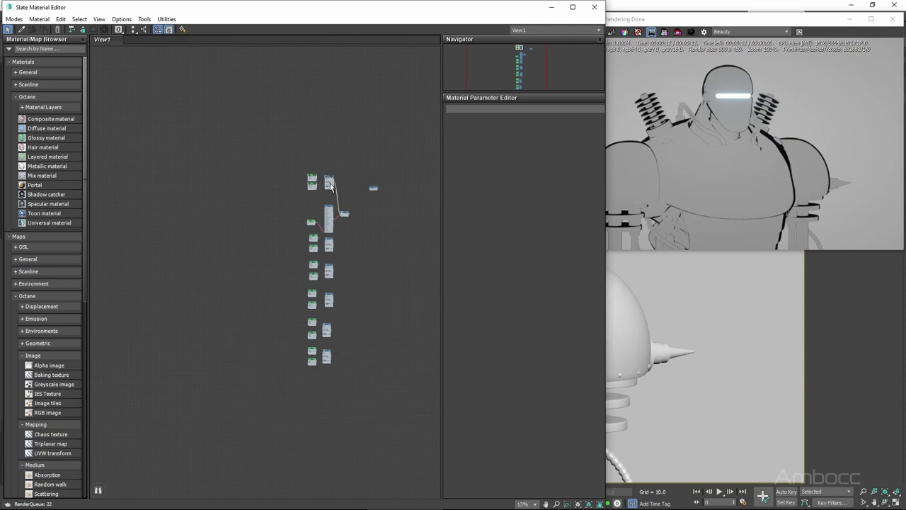
middle_click_drag(365, 260, 367, 272)
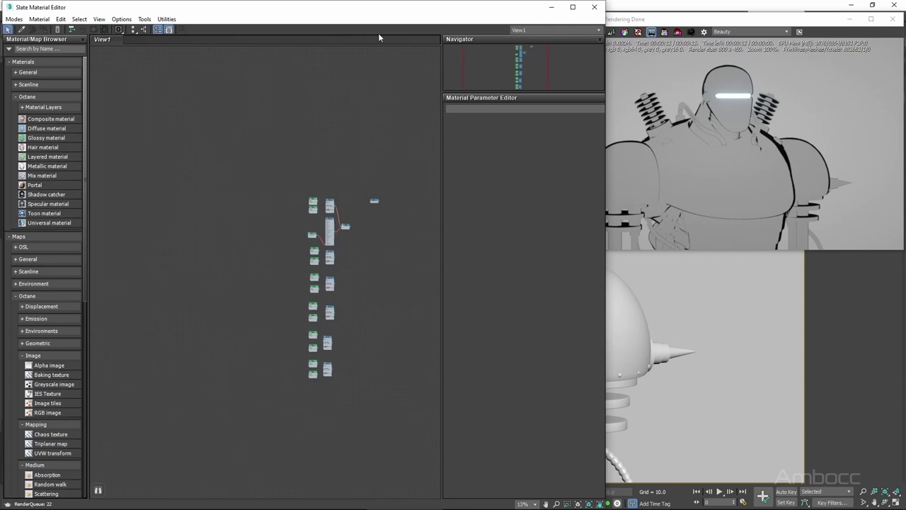
- Move the material editor out of the way and examine the robot's legs and upper body in the toon render
left_click_drag(377, 10, 0, 14)
middle_click_drag(228, 336, 405, 177, "alt")
middle_click_drag(391, 417, 386, 177)
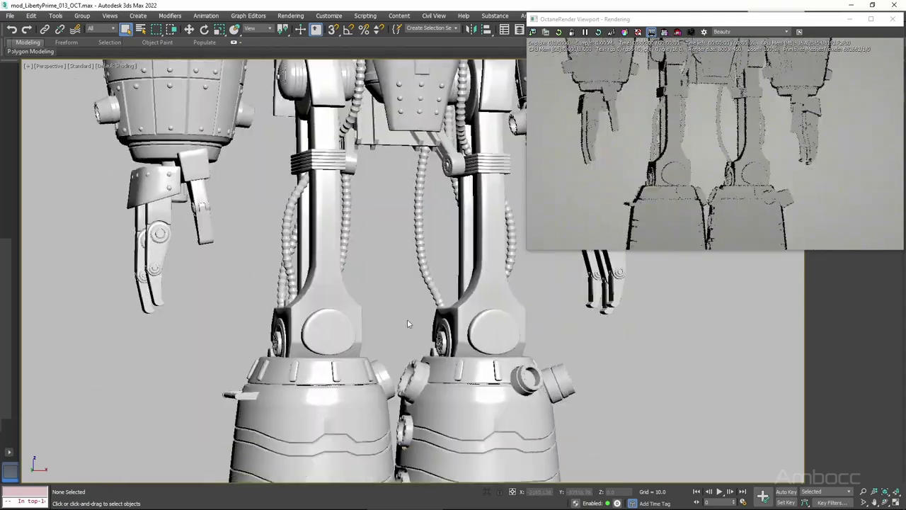
middle_click_drag(408, 323, 357, 439)
middle_click_drag(396, 156, 354, 279)
scroll(407, 154, "down", 4)
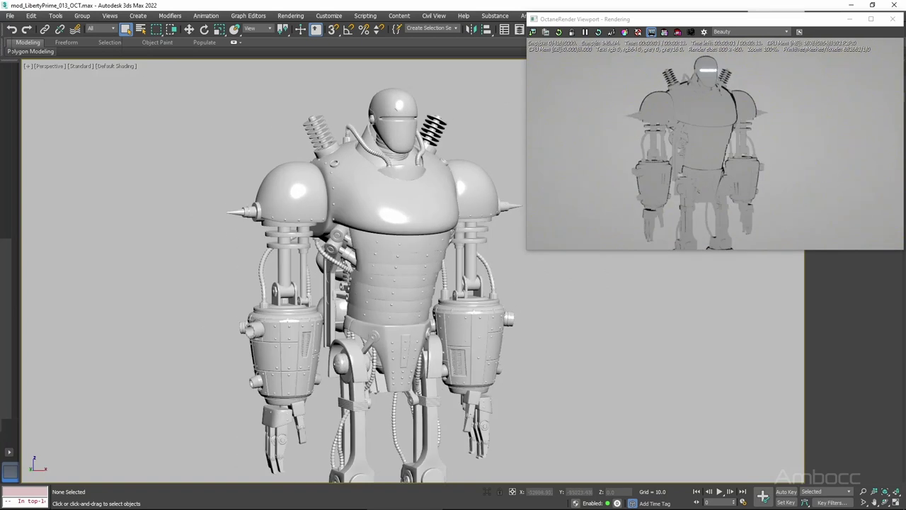
- Show the Scene Explorer and move the Octane render window off the command panel
left_click(504, 29)
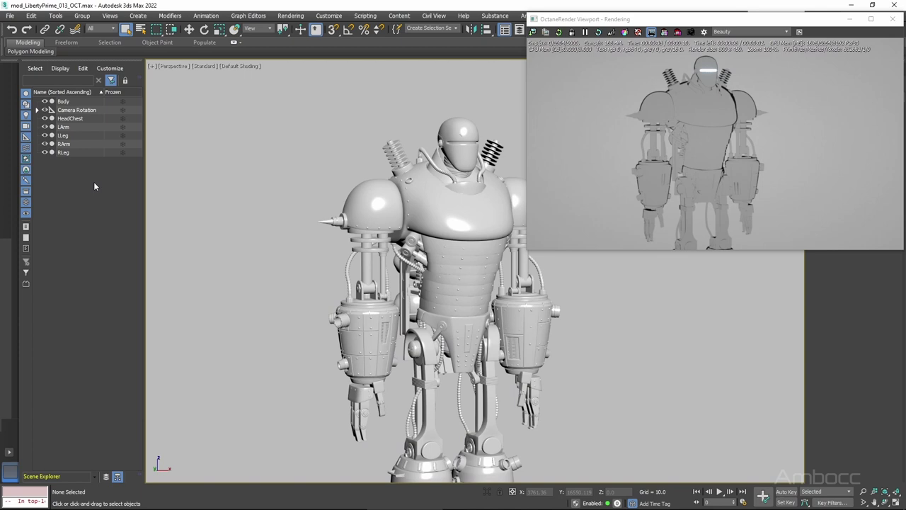
middle_click_drag(376, 301, 391, 297, "alt")
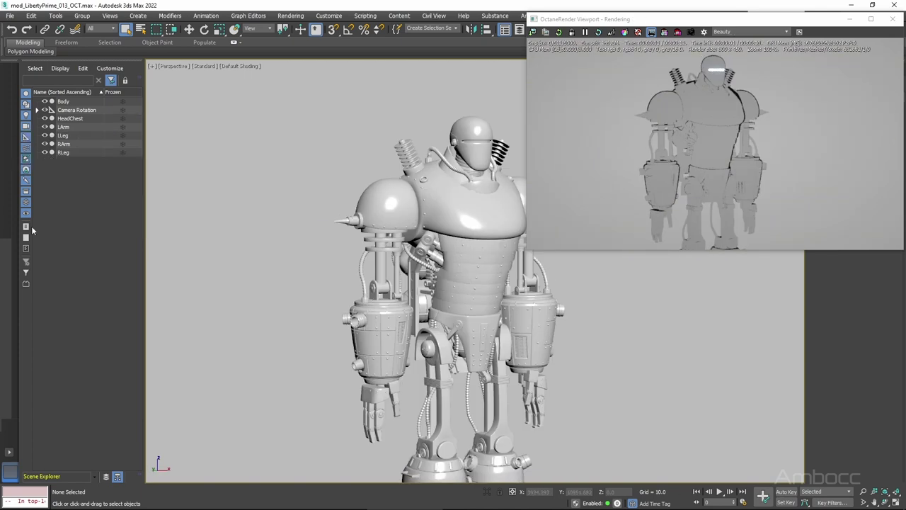
left_click_drag(671, 25, 559, 73)
- Narrow the render window and place an Octane Toon directional light on the ground in front of the robot, at about X 561, Y -510
left_click(838, 83)
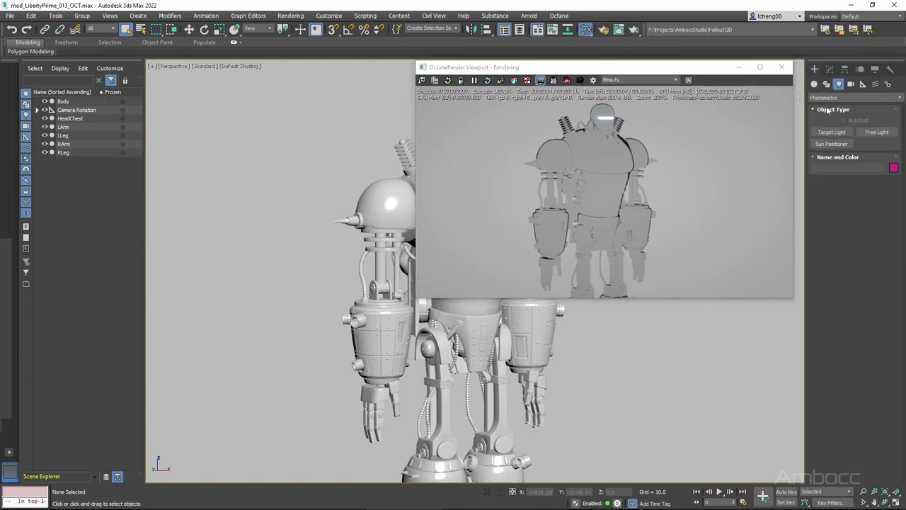
left_click(832, 98)
left_click(825, 133)
left_click(831, 155)
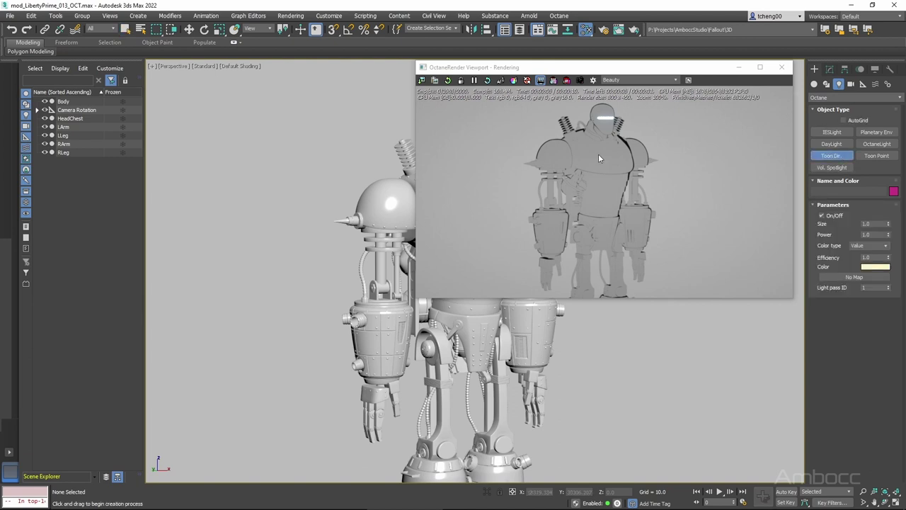
mouse_move(667, 69)
left_mouse_down()
mouse_move(467, 164)
mouse_move(674, 68)
left_mouse_up()
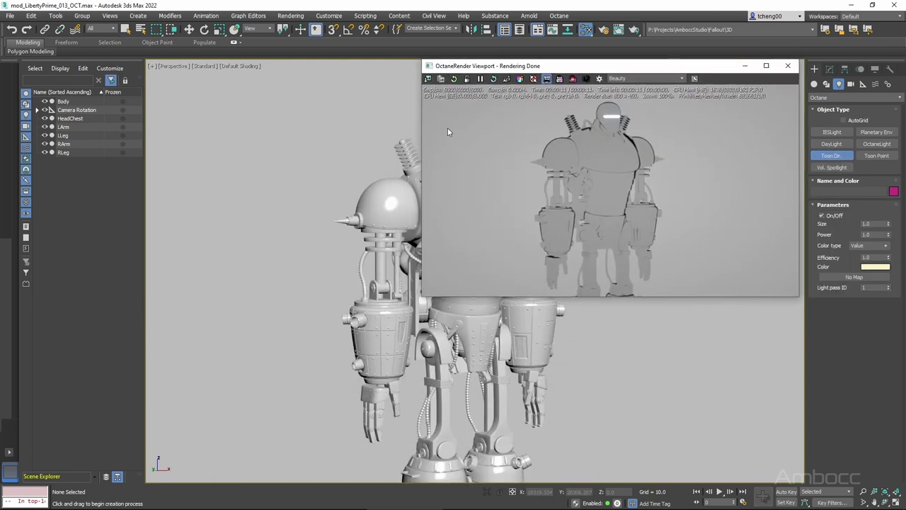
left_click_drag(429, 133, 552, 133)
left_click_drag(669, 66, 677, 62)
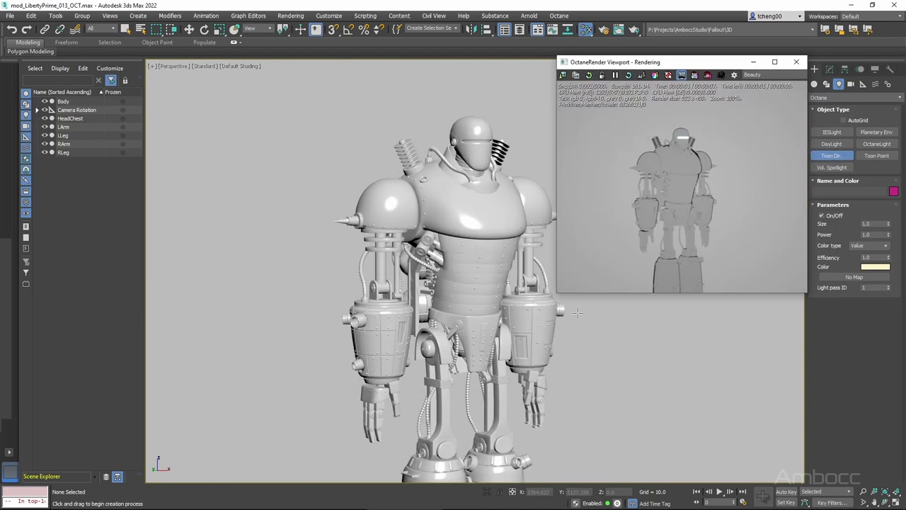
middle_click_drag(576, 313, 471, 251, "alt")
scroll(527, 290, "down", 5)
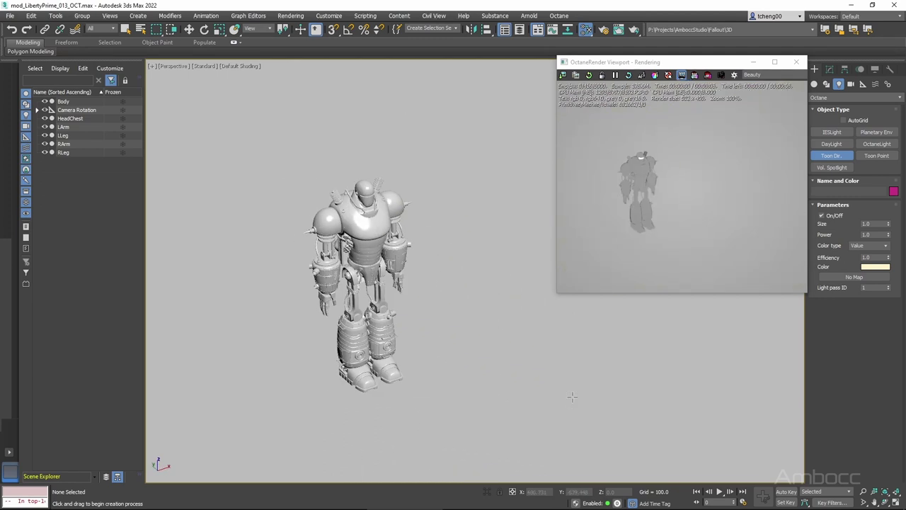
left_click_drag(526, 386, 494, 379)
middle_click_drag(593, 392, 580, 384)
- Raise the toon directional light vertically from the ground to just above the robot's head height
key("w")
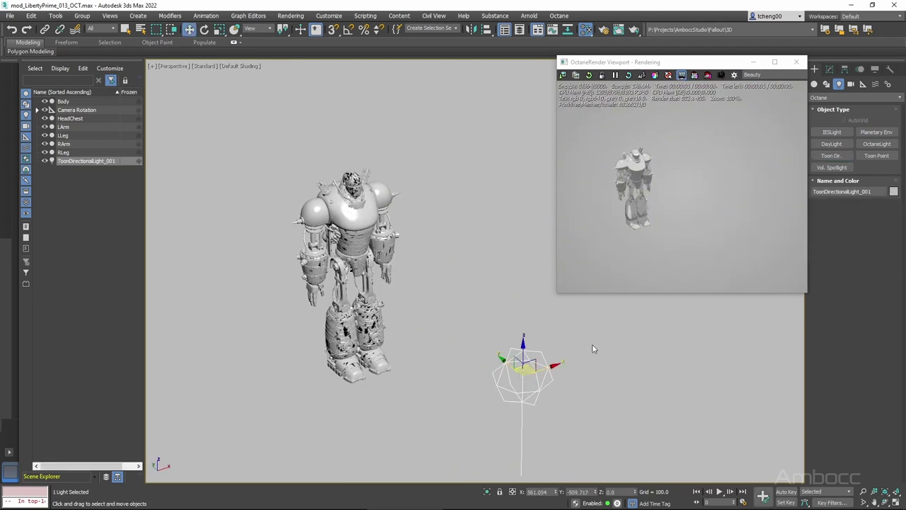
middle_click_drag(593, 344, 574, 352)
key("t")
scroll(435, 329, "down", 8)
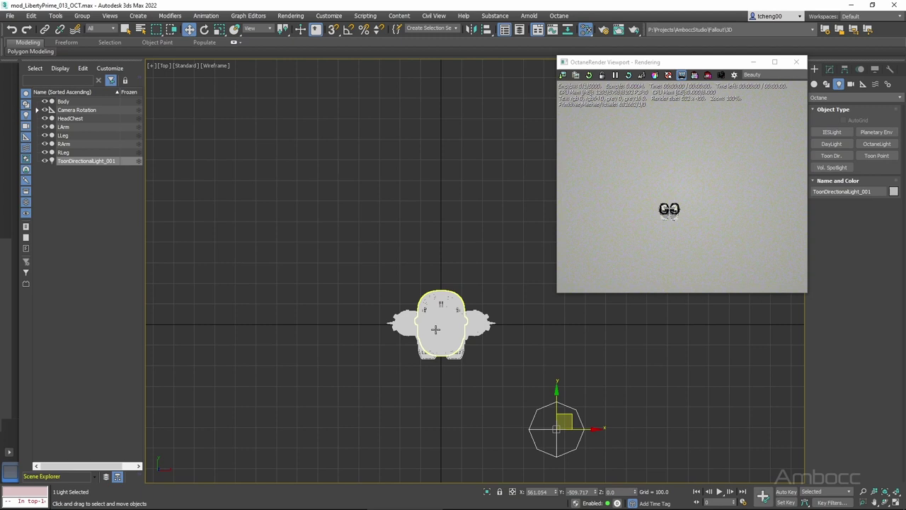
middle_click_drag(435, 329, 436, 254)
middle_click_drag(522, 350, 477, 356)
key("f")
scroll(430, 319, "down", 9)
middle_click_drag(431, 319, 395, 320)
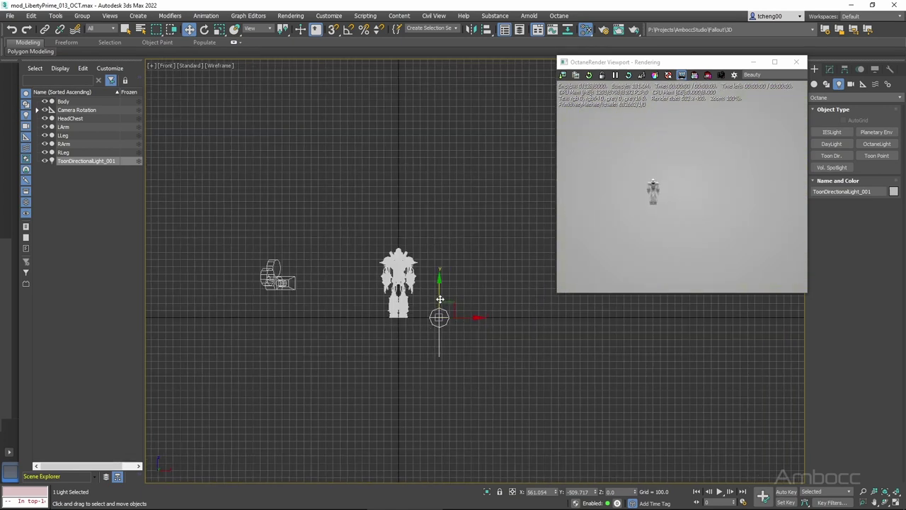
left_click_drag(440, 299, 447, 224)
mouse_move(434, 305)
middle_mouse_down()
mouse_move(459, 320)
mouse_move(360, 325)
mouse_move(415, 354)
middle_mouse_up()
key("p")
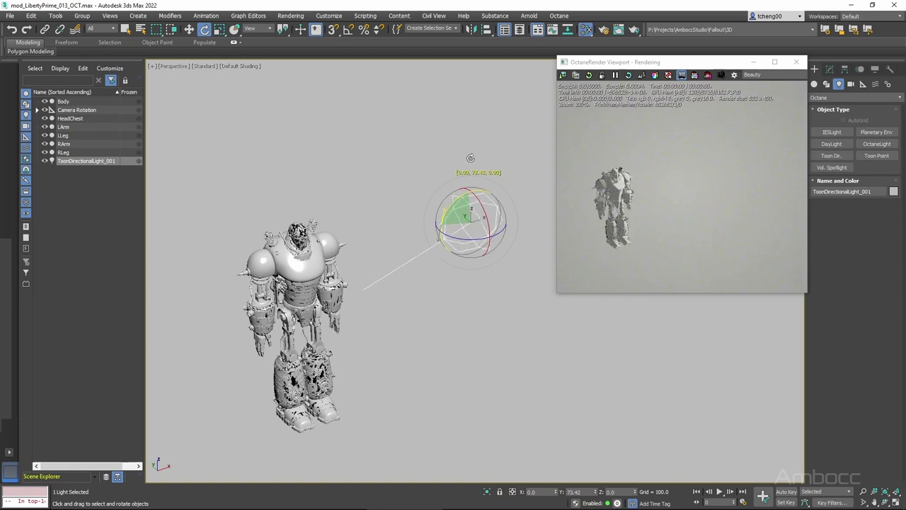
- Rotate the toon directional light about 73 degrees on Y and turn it further to aim down at the robot's front
left_click_drag(471, 158, 471, 158)
left_click_drag(479, 238, 433, 244)
middle_click_drag(425, 276, 380, 290, "alt")
- Examine the toon shading on the robot's head and chest up close
scroll(341, 252, "up", 7)
scroll(377, 287, "down", 3)
middle_click_drag(444, 301, 565, 332, "alt")
scroll(453, 284, "up", 5)
middle_click_drag(453, 285, 473, 354)
middle_click_drag(460, 322, 485, 301, "alt")
middle_click_drag(486, 301, 485, 348)
left_click(423, 303)
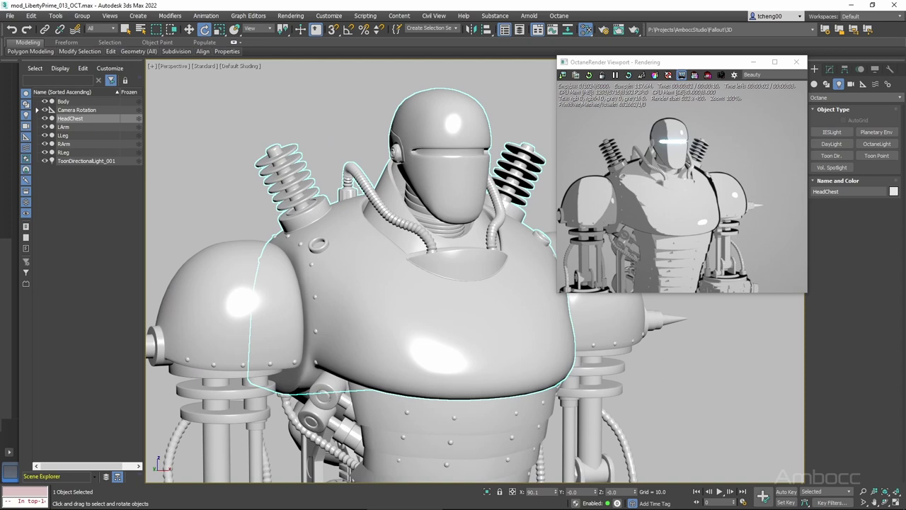
- Open the material editor and arrange it beside an enlarged Octane render window
key("m")
left_click_drag(251, 49, 291, 35)
left_click_drag(700, 64, 795, 12)
left_click_drag(653, 248, 586, 287)
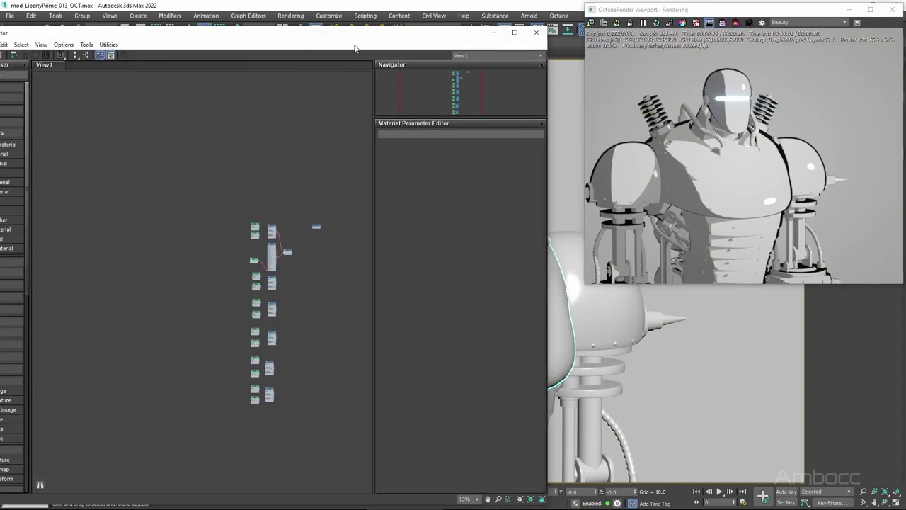
left_click_drag(291, 40, 350, 16)
left_click_drag(586, 492, 594, 489)
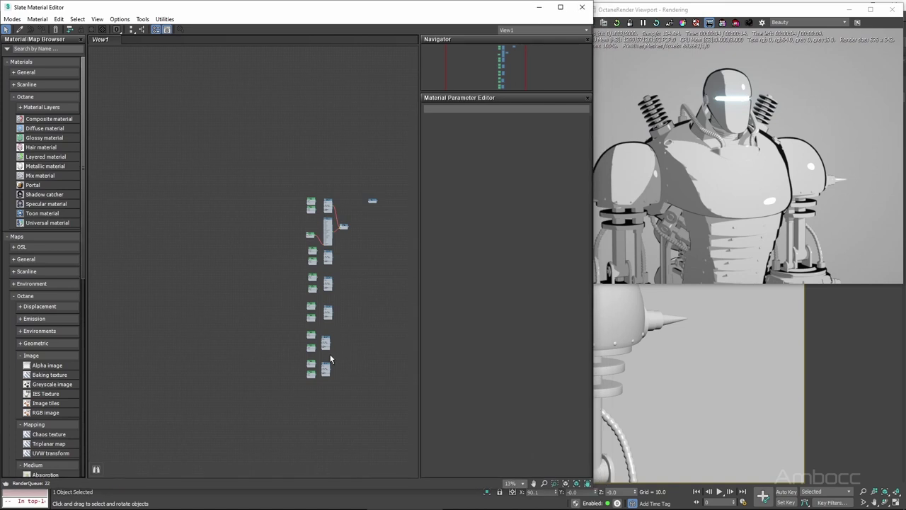
- Set the outline thickness of the head and chest Toon material, Material #26, to 0.2
scroll(332, 242, "up", 5)
middle_click_drag(340, 344, 323, 482)
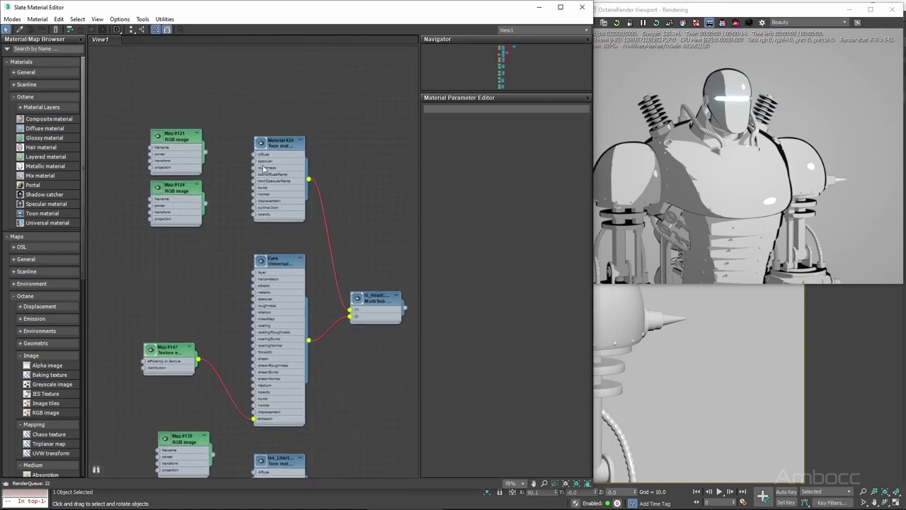
double_click(284, 145)
left_click_drag(284, 145, 289, 164)
double_click(372, 297)
left_click(167, 231)
double_click(281, 162)
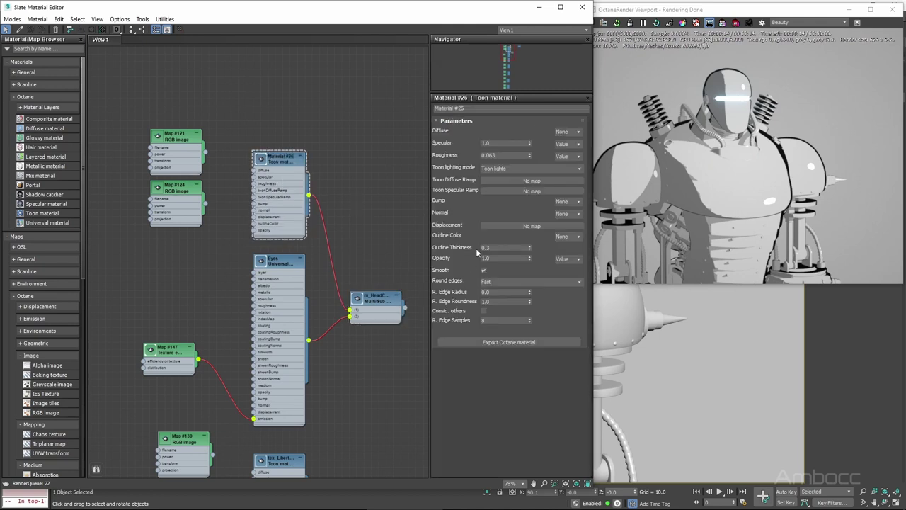
left_click(530, 249)
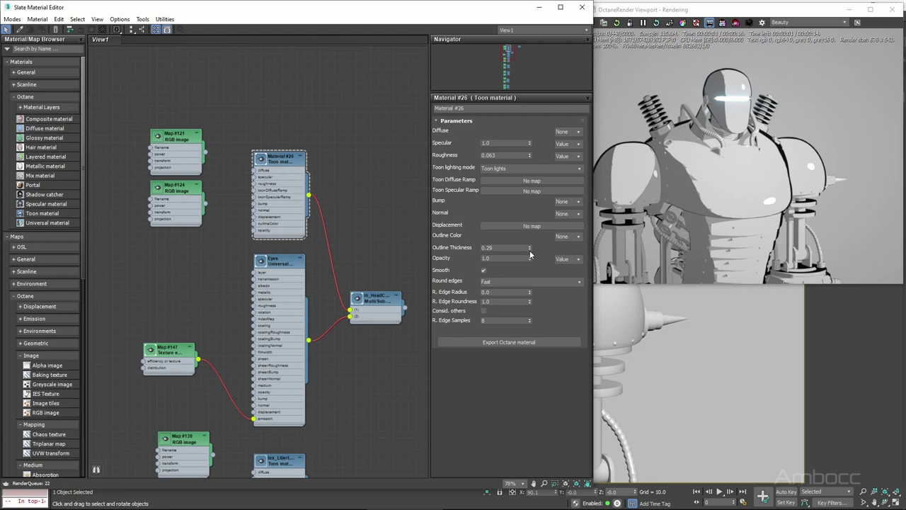
double_click(529, 251)
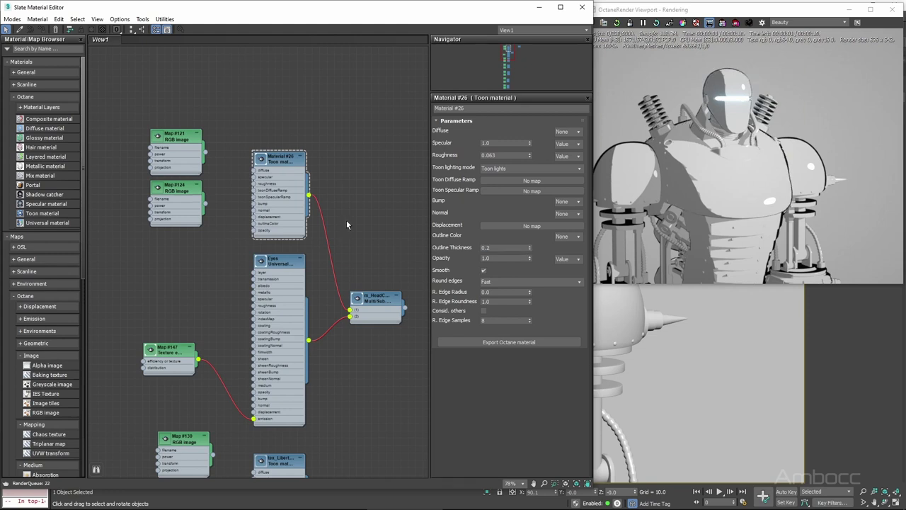
left_click_drag(403, 13, 390, 14)
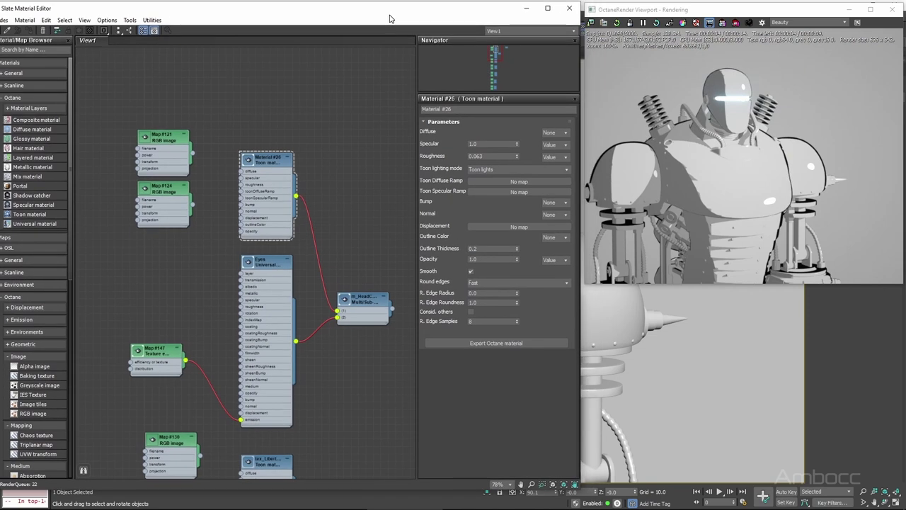
mouse_move(655, 384)
middle_mouse_down("alt")
mouse_move(668, 384)
mouse_move(545, 379)
mouse_move(653, 375)
mouse_move(654, 384)
middle_mouse_up("alt")
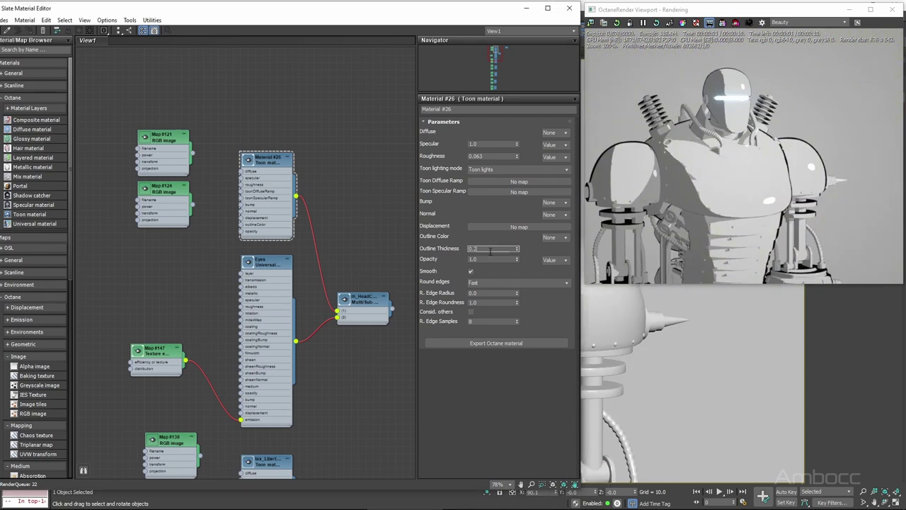
mouse_move(518, 260)
left_mouse_down()
mouse_move(526, 286)
mouse_move(524, 274)
left_mouse_up()
- Set the outline thickness to 0.2 on the RLeg, RArm, Body, LLeg and LArm Toon materials
middle_click_drag(320, 188, 331, 163)
middle_click_drag(309, 350, 312, 159)
left_click(280, 245)
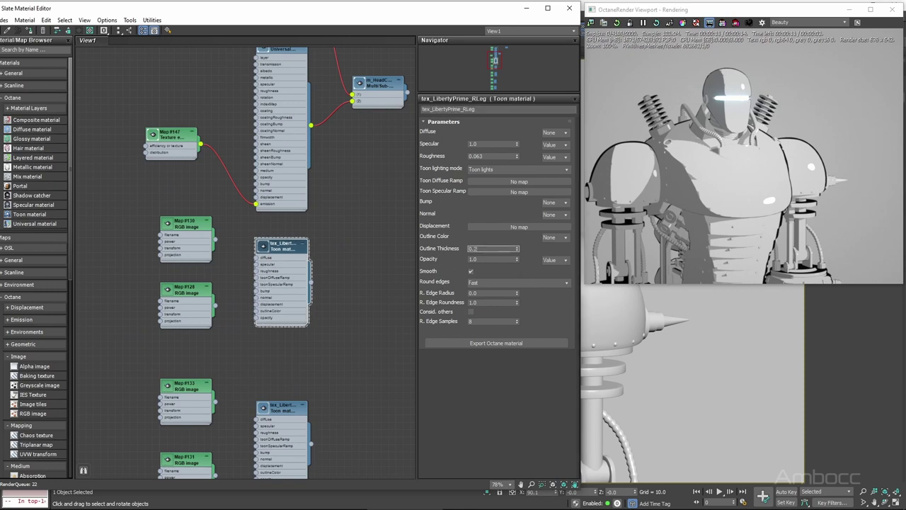
middle_click_drag(356, 458, 356, 276)
left_click(281, 225)
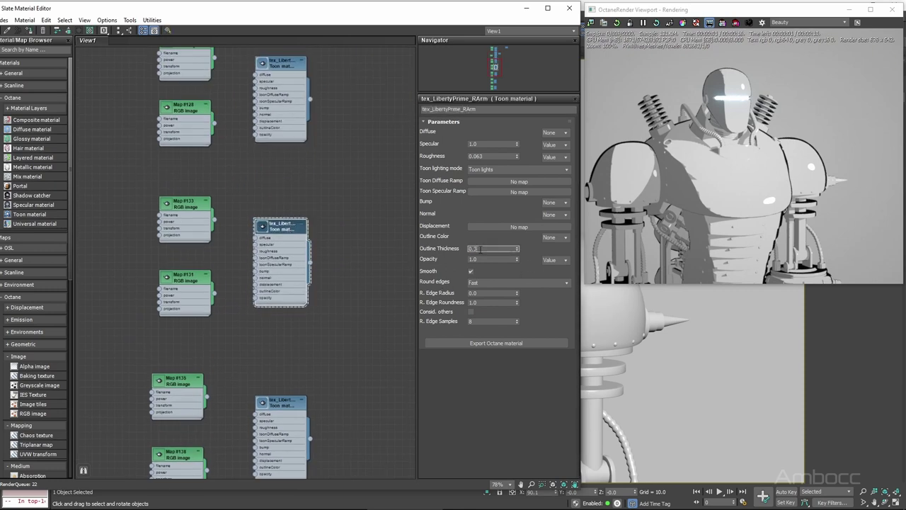
middle_click_drag(378, 379, 381, 304)
left_click(283, 340)
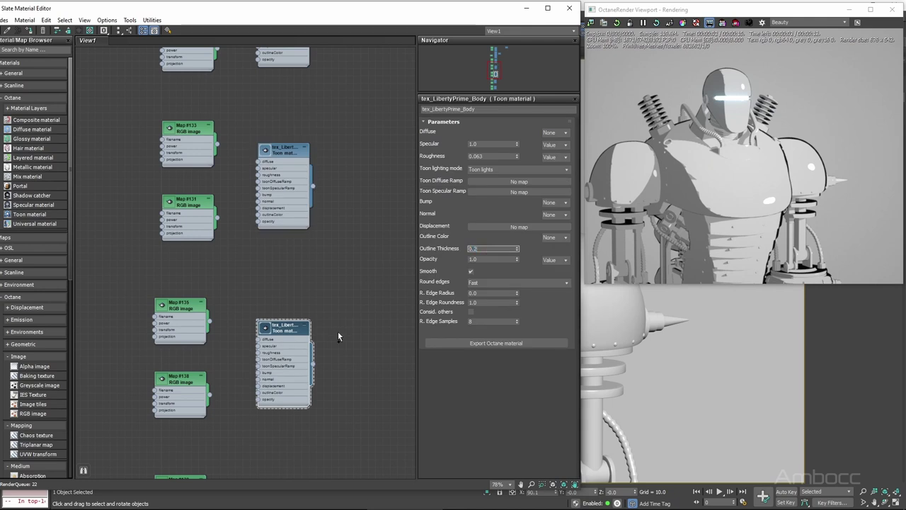
middle_click_drag(337, 331, 323, 162)
left_click(268, 346)
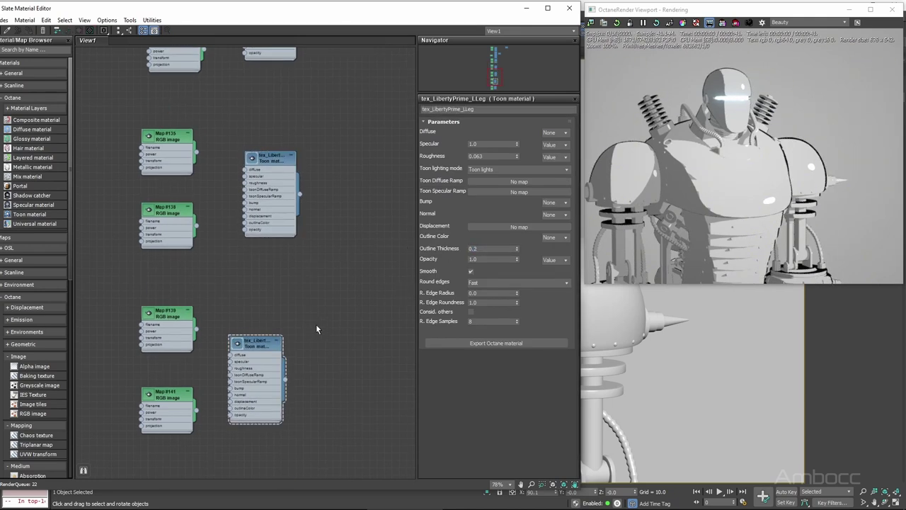
left_click(269, 188)
- Try RGB image map #121 as the diffuse of Material #26, then remove the connection
middle_click_drag(351, 123, 336, 315)
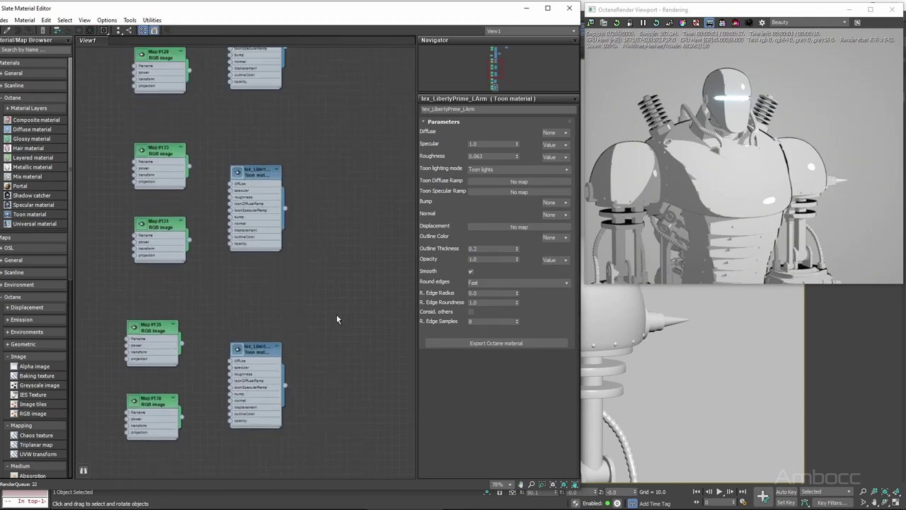
middle_click_drag(328, 78, 350, 446)
left_click_drag(291, 172, 291, 156)
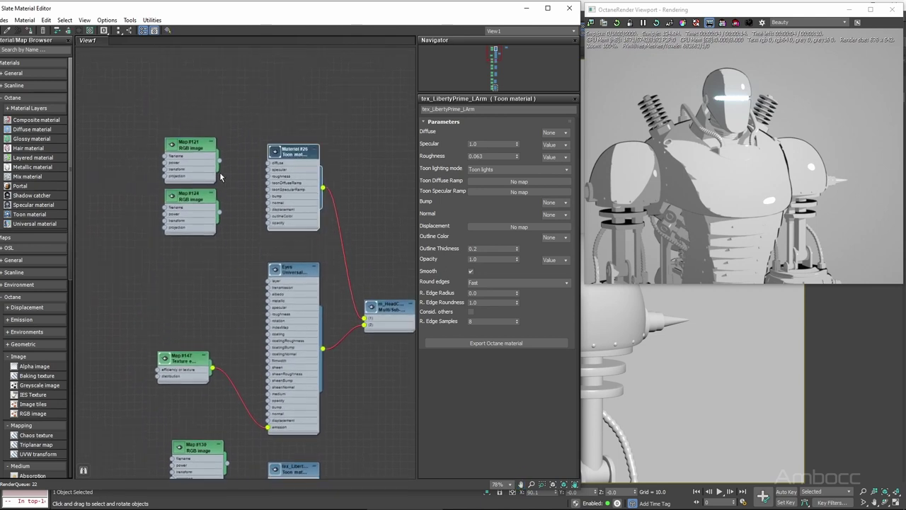
left_click_drag(190, 196, 191, 226)
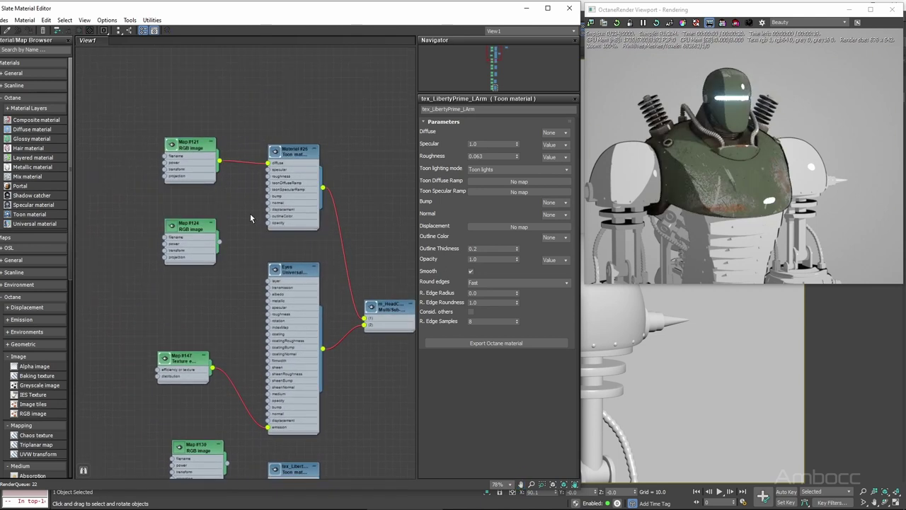
left_click(265, 164)
key("Delete")
- Change the Eyes Universal material to an Octane Toon material
middle_click_drag(347, 375, 334, 327)
double_click(286, 223)
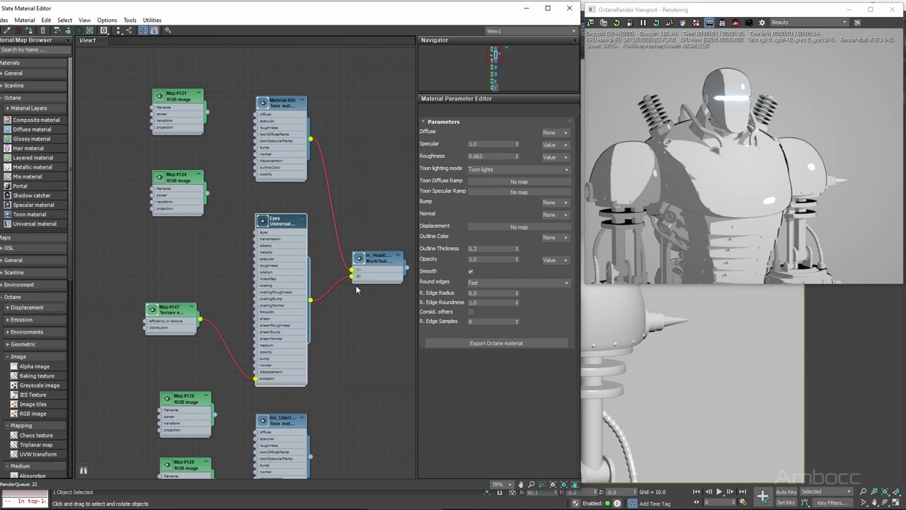
right_click(278, 234)
key("Escape")
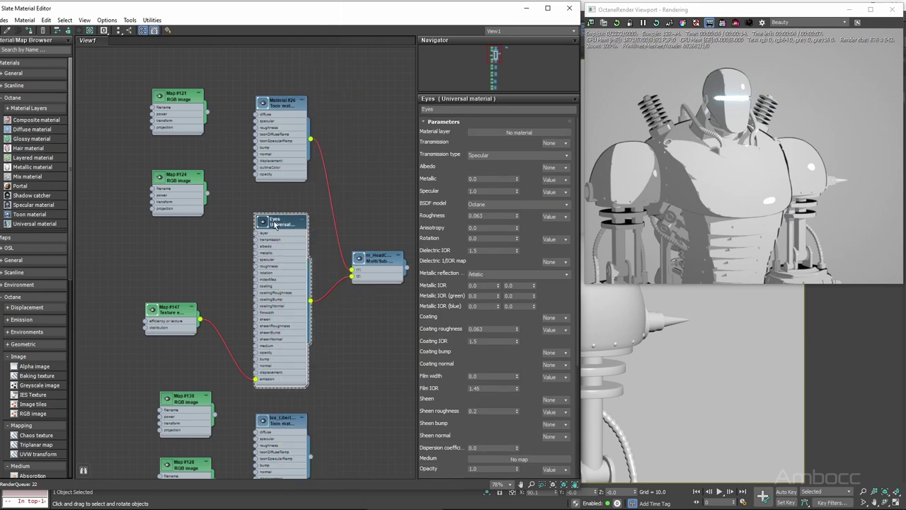
right_click(276, 221)
left_click(309, 243)
left_click(319, 265)
left_click(405, 388)
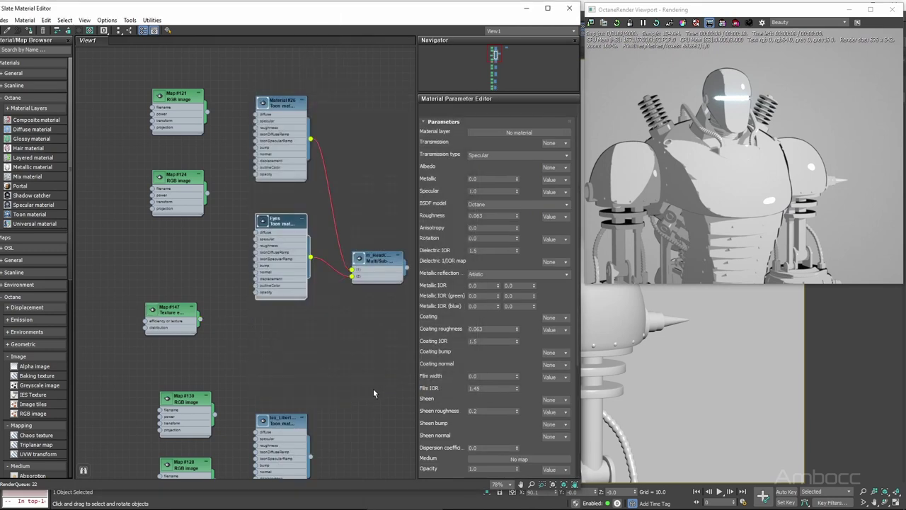
- Delete the disconnected Texture emission map #147
double_click(187, 303)
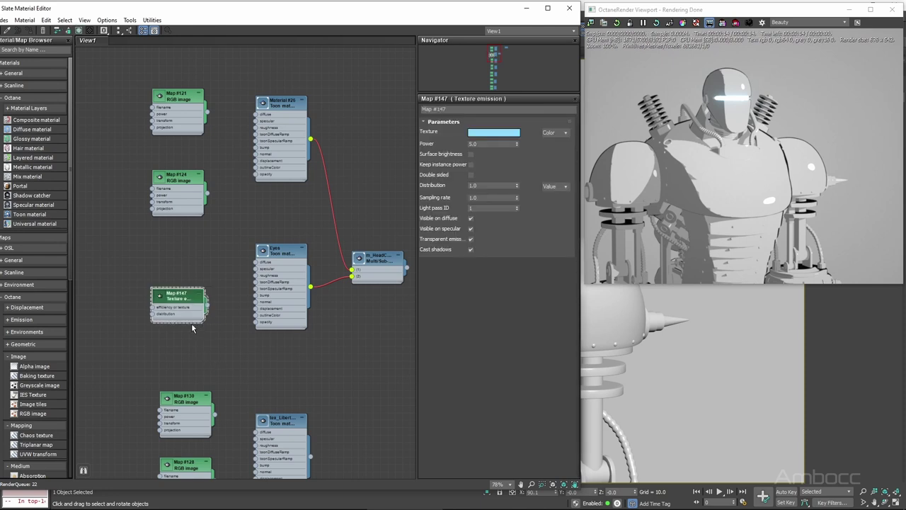
key("Delete")
scroll(208, 318, "up", 2)
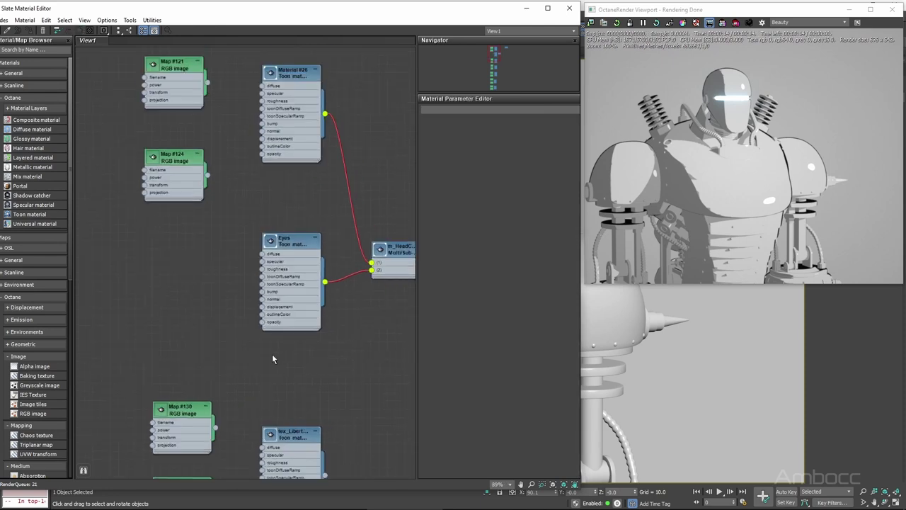
- Space out the Eyes and head/chest multi-material nodes and connect RGB image map #121 to the diffuse of Material #26
middle_click_drag(287, 224, 282, 260)
left_click(631, 21)
left_click_drag(295, 295, 295, 313)
left_click(393, 301)
left_click_drag(398, 307, 373, 266)
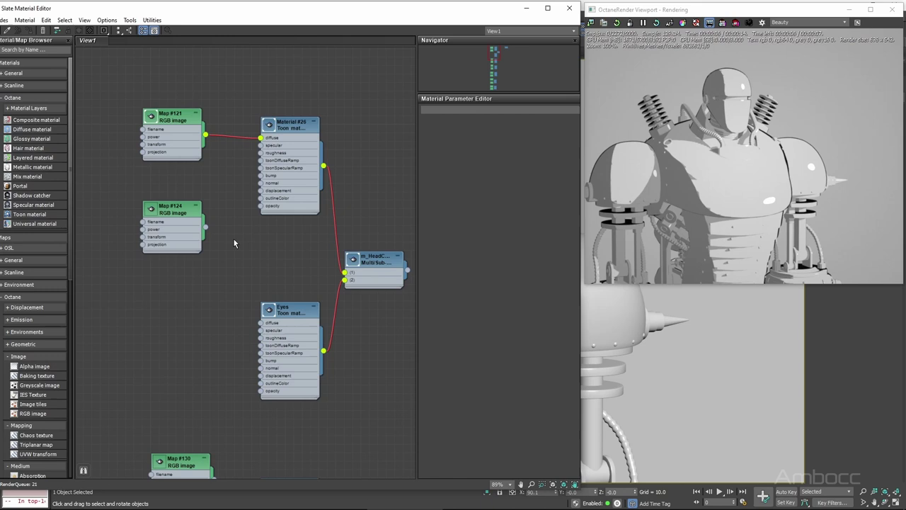
- Set the Eyes Toon material's diffuse to a blue color with Red 52, Green 124 and Blue 255
double_click(291, 316)
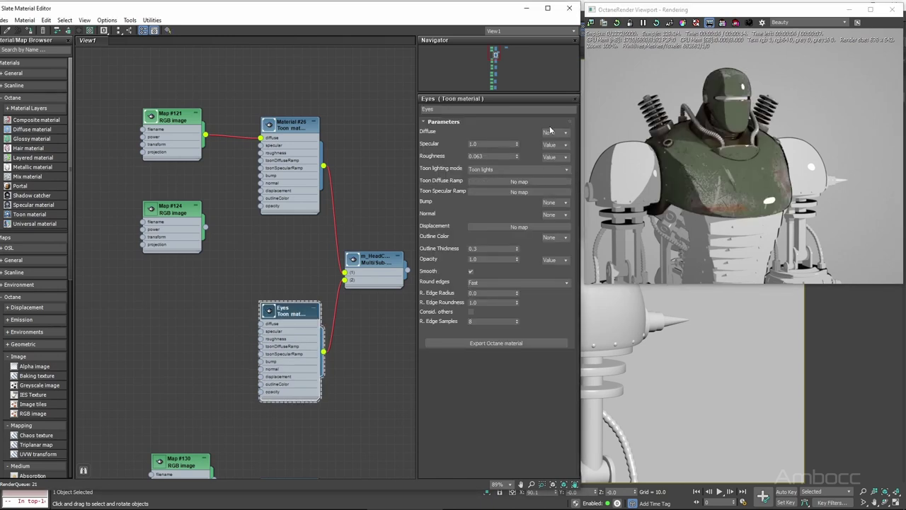
left_click(504, 133)
left_click(224, 96)
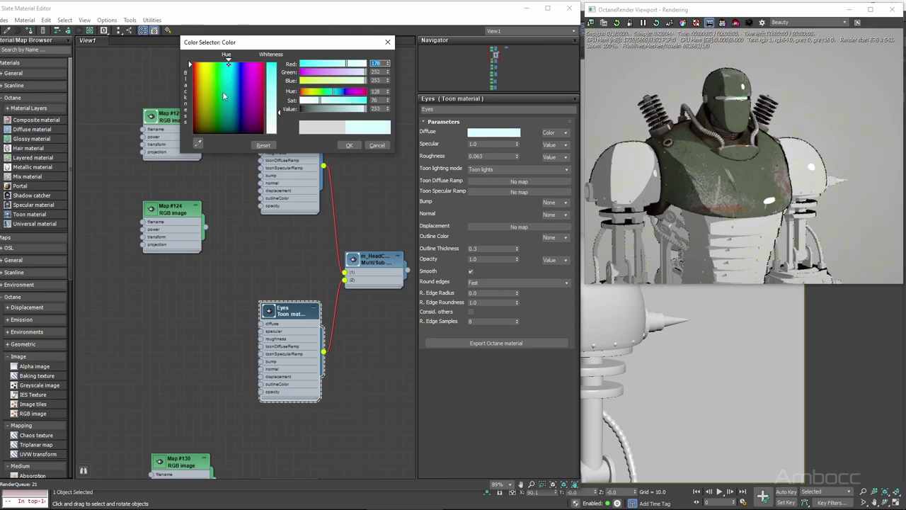
left_click_drag(347, 64, 314, 64)
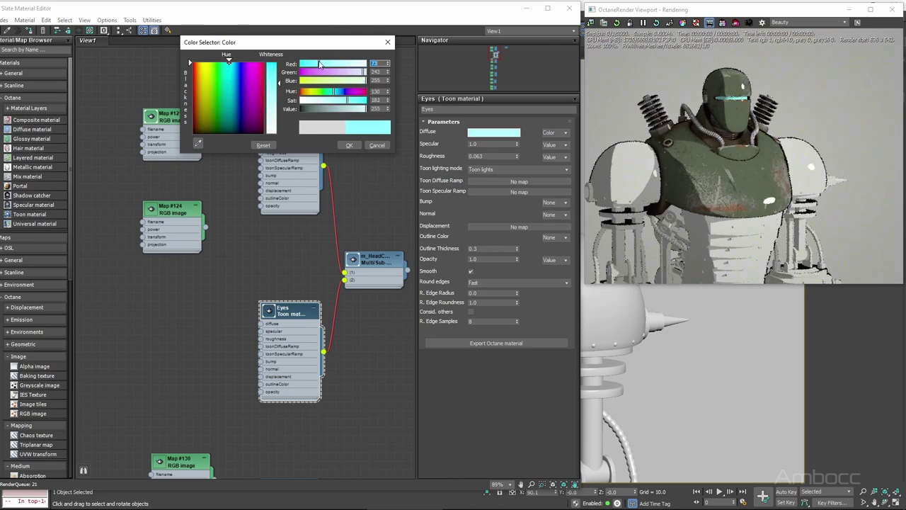
left_click_drag(319, 63, 318, 64)
mouse_move(337, 100)
left_mouse_down()
mouse_move(325, 100)
mouse_move(354, 102)
left_mouse_up()
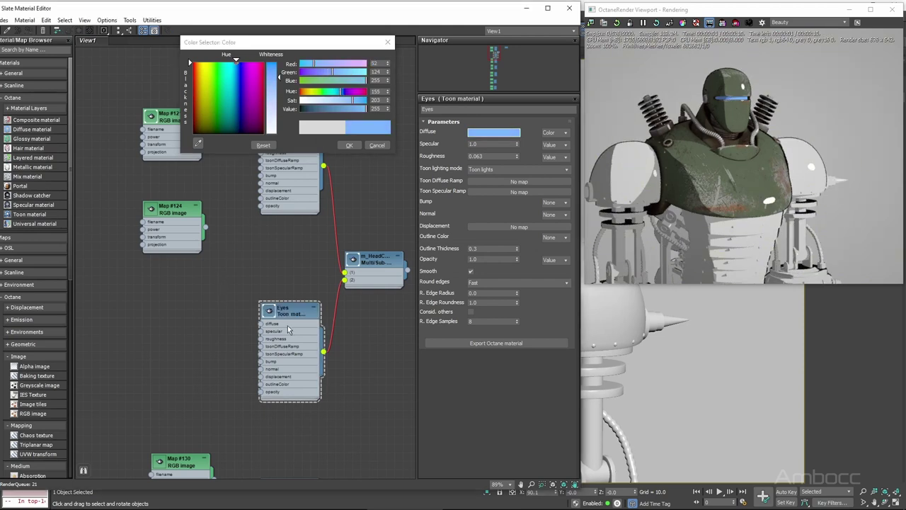
- Delete the Eyes Toon material and connect a new Universal material to slot 2 of the head/chest multi-material
left_click_drag(287, 317, 288, 280)
key("Delete")
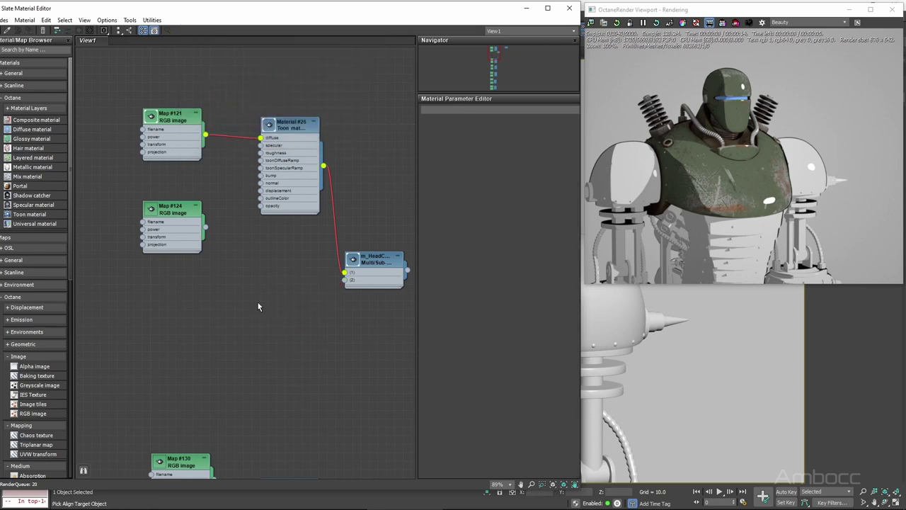
left_click_drag(32, 225, 272, 285)
left_click_drag(300, 366, 345, 280)
left_click_drag(276, 278, 300, 245)
- Undo the replacement of the Eyes Toon material and its blue diffuse color
key("ctrl+z")
key("ctrl+z")
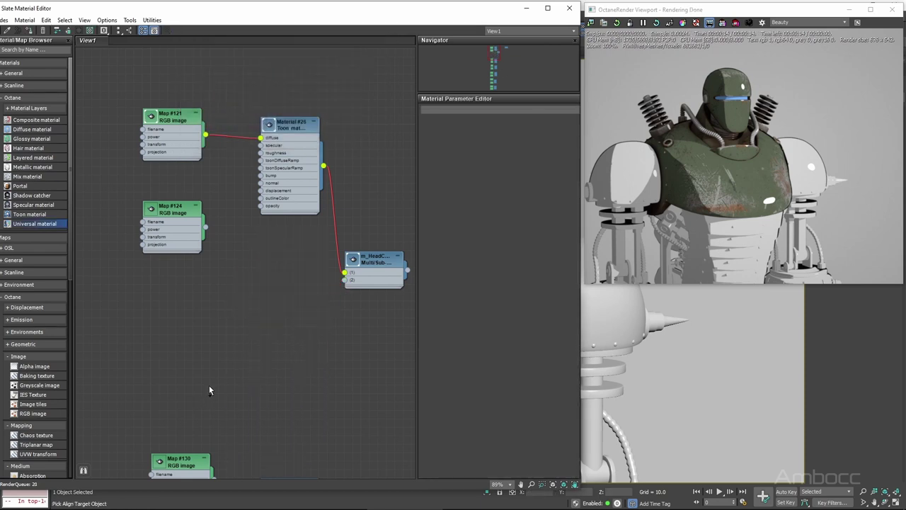
key("ctrl+z")
key("ctrl+z")
key("ctrl+z")
key("ctrl+z")
key("ctrl+z")
key("ctrl+z")
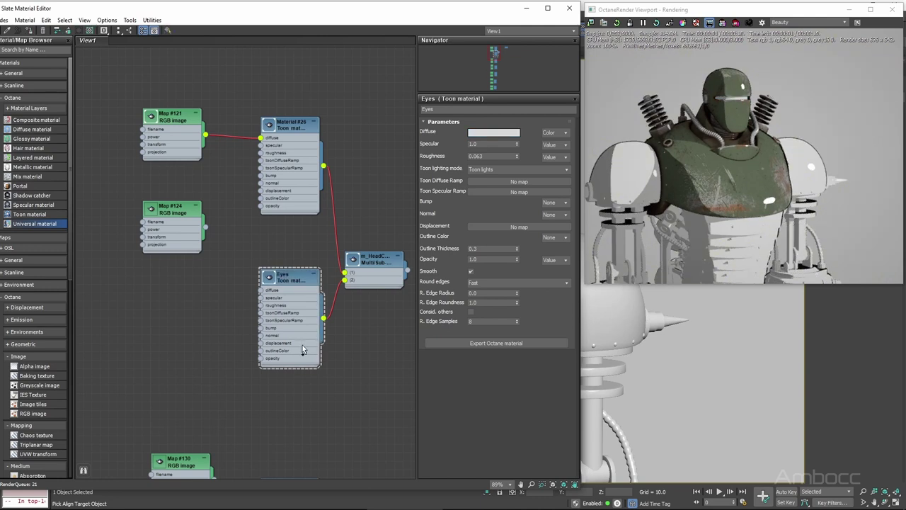
- Undo the Eyes Toon conversion and the emission map's deletion, and connect RGB image map #121 to Material #26's diffuse
key("ctrl+y")
key("ctrl+y")
key("ctrl+y")
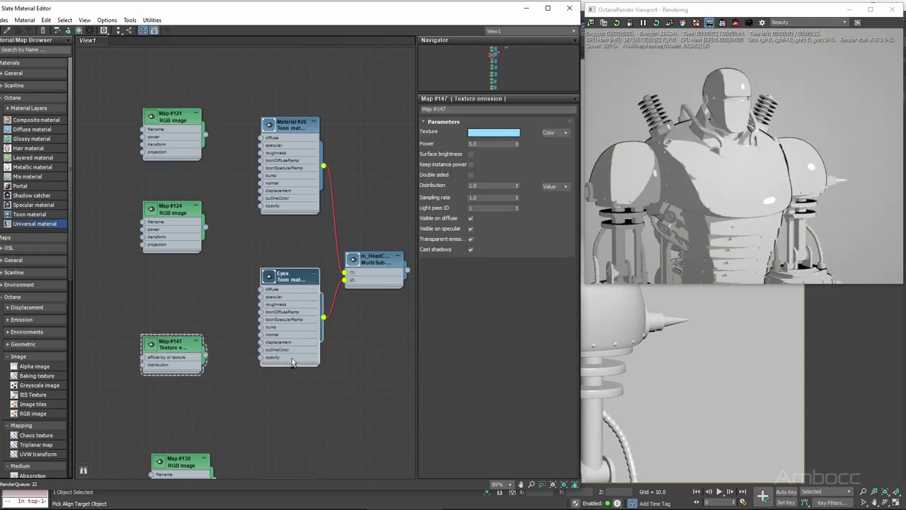
left_click_drag(169, 349, 177, 359)
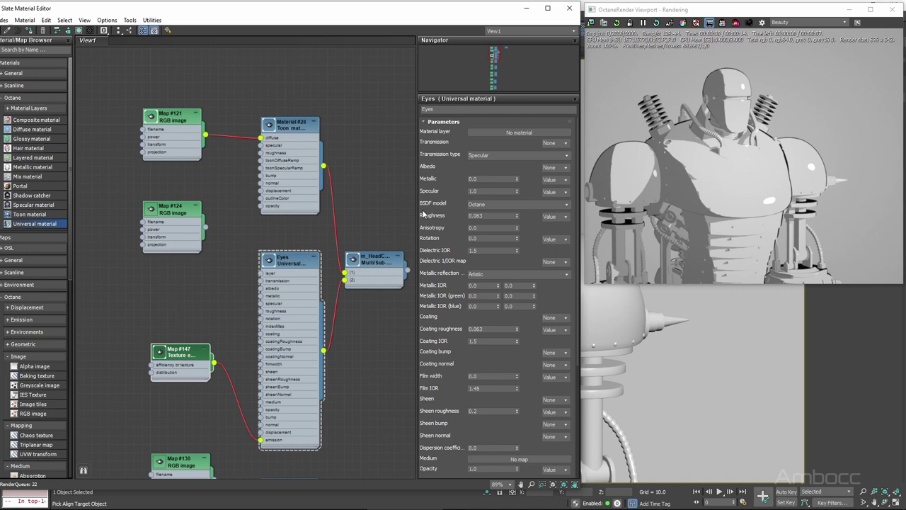
- Set the power of the texture emission map that drives the Eyes material to 1.0
left_click(354, 118)
double_click(194, 354)
double_click(292, 268)
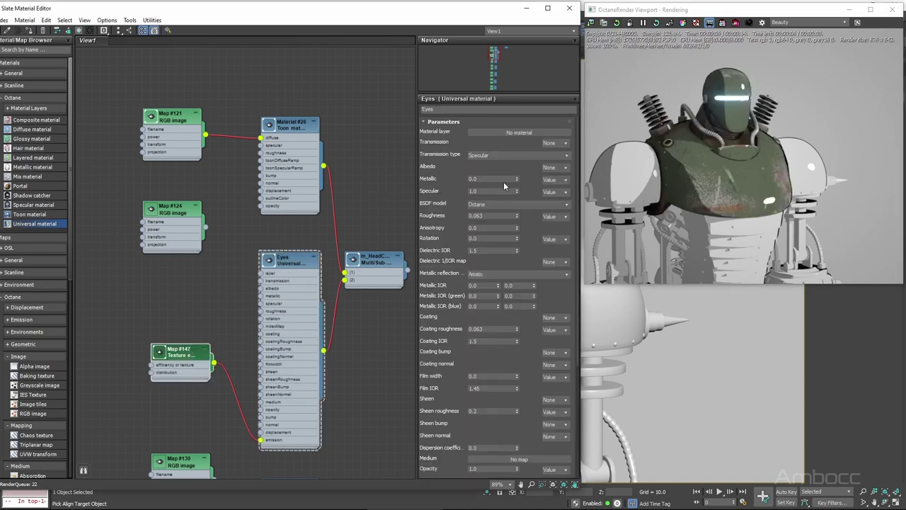
left_click_drag(498, 144, 356, 150)
type("1")
key("Return")
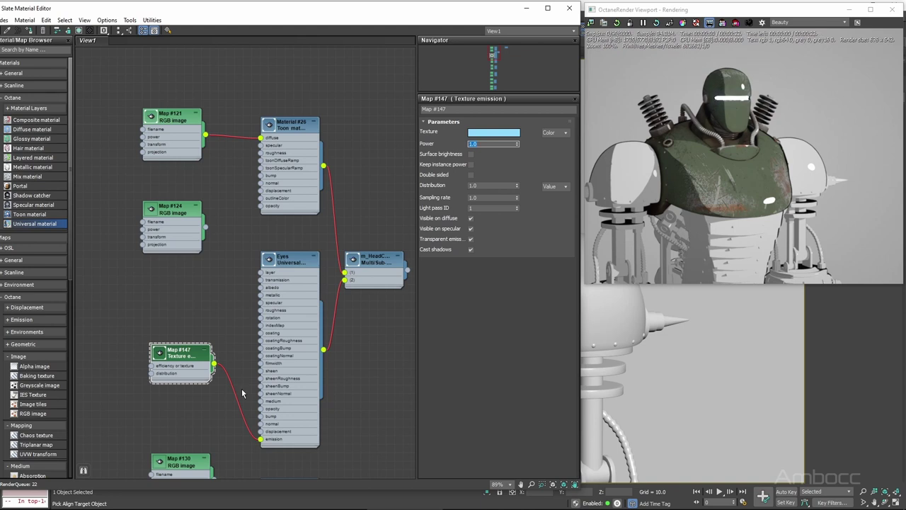
left_click(243, 393)
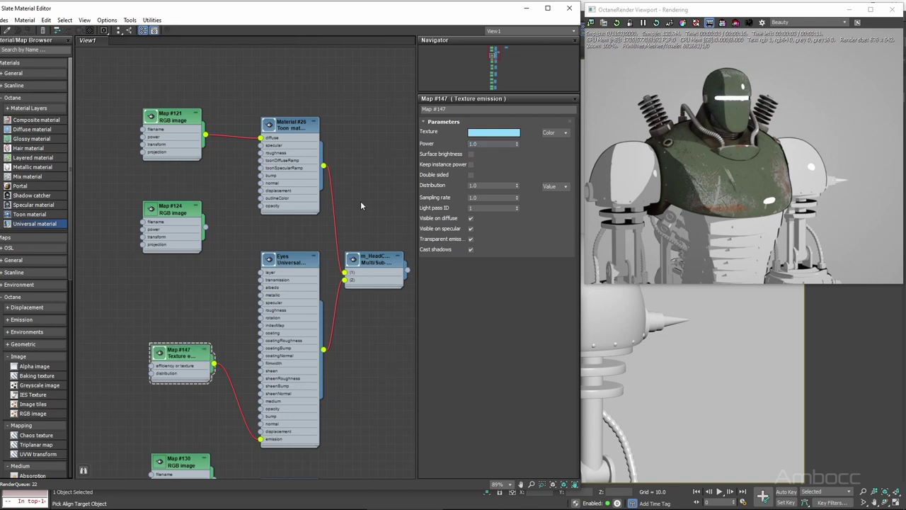
mouse_move(644, 392)
middle_mouse_down("alt")
mouse_move(666, 387)
mouse_move(650, 386)
mouse_move(650, 395)
middle_mouse_up("alt")
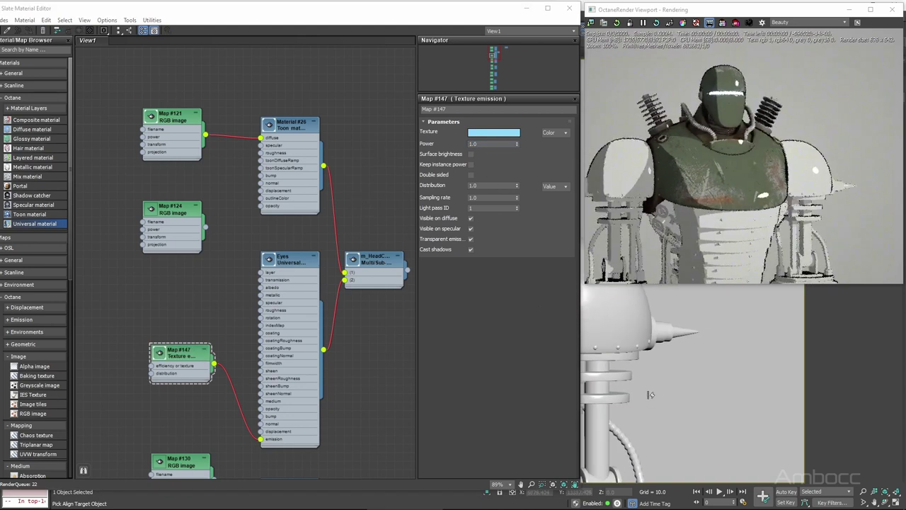
- Connect RGB image map #130 to the next Toon material's diffuse, and enlarge the render viewport to frame the whole robot
middle_click_drag(336, 464, 357, 199)
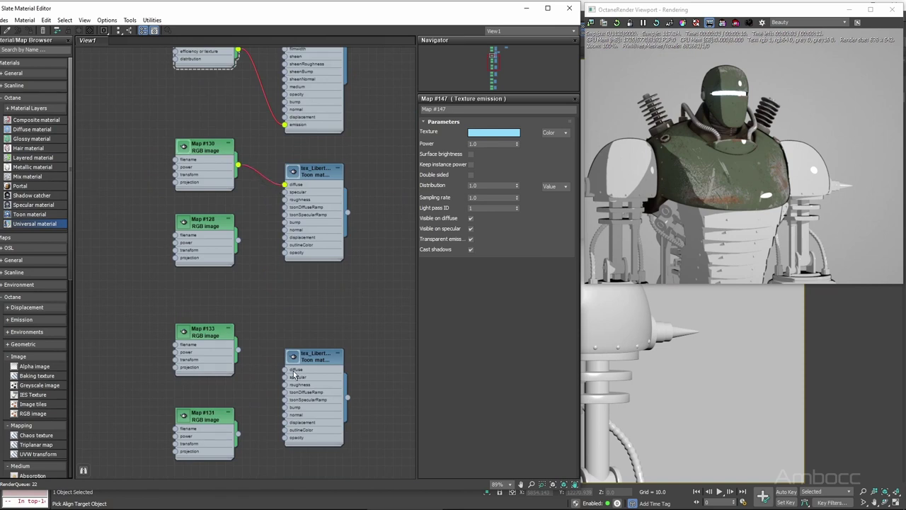
scroll(699, 410, "down", 2)
middle_click_drag(700, 418, 700, 273)
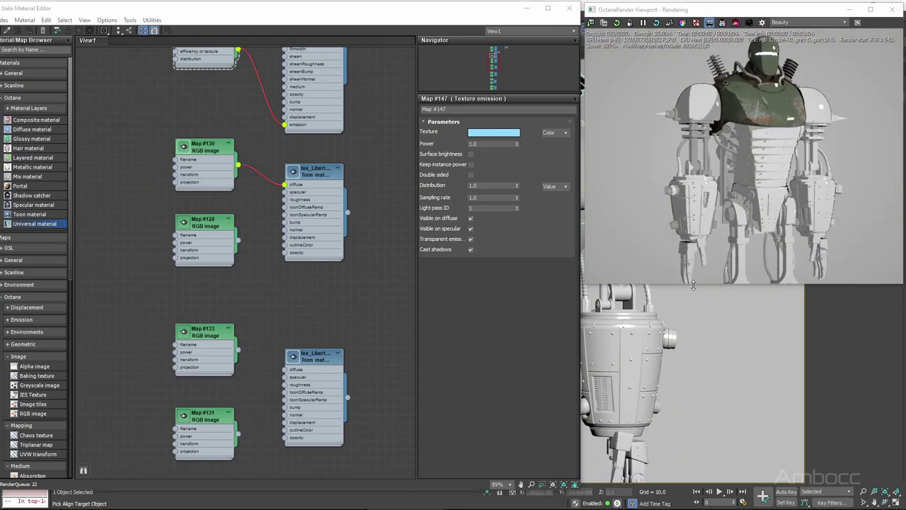
scroll(705, 347, "down", 3)
middle_click_drag(705, 344, 706, 307)
scroll(646, 330, "down", 10)
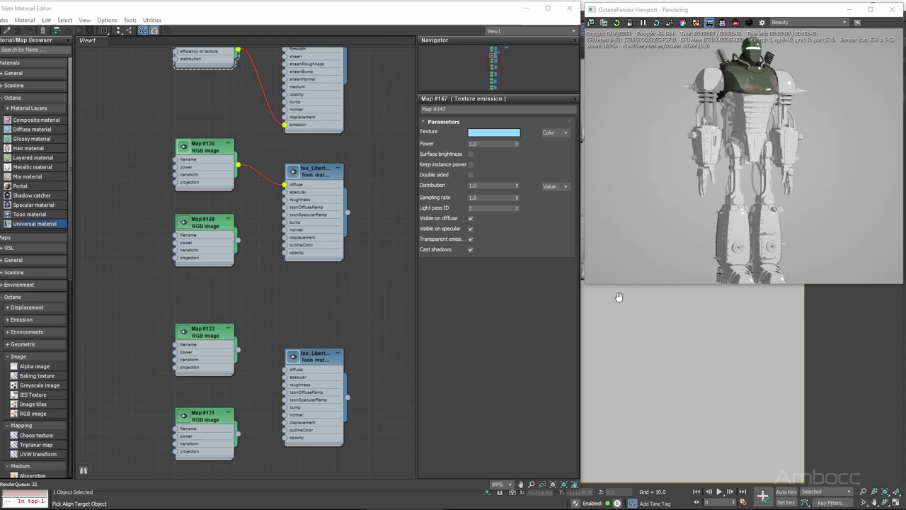
left_click_drag(714, 287, 637, 439)
scroll(638, 443, "up", 10)
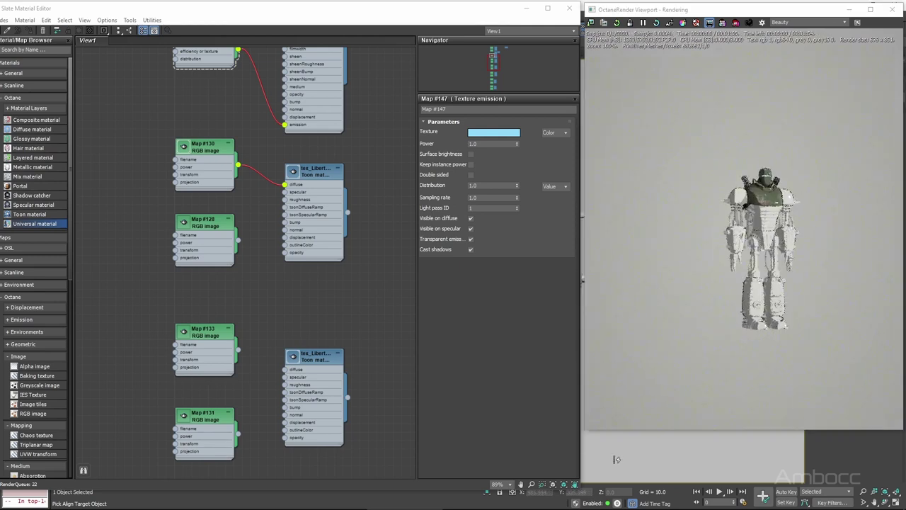
middle_click_drag(684, 33, 697, 66)
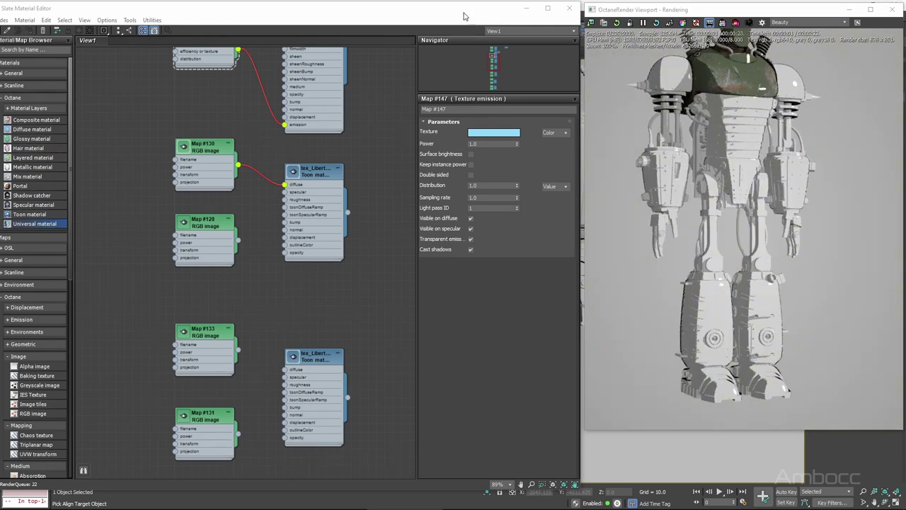
left_click_drag(464, 16, 488, 1)
left_click(873, 9)
left_click_drag(290, 16, 449, 18)
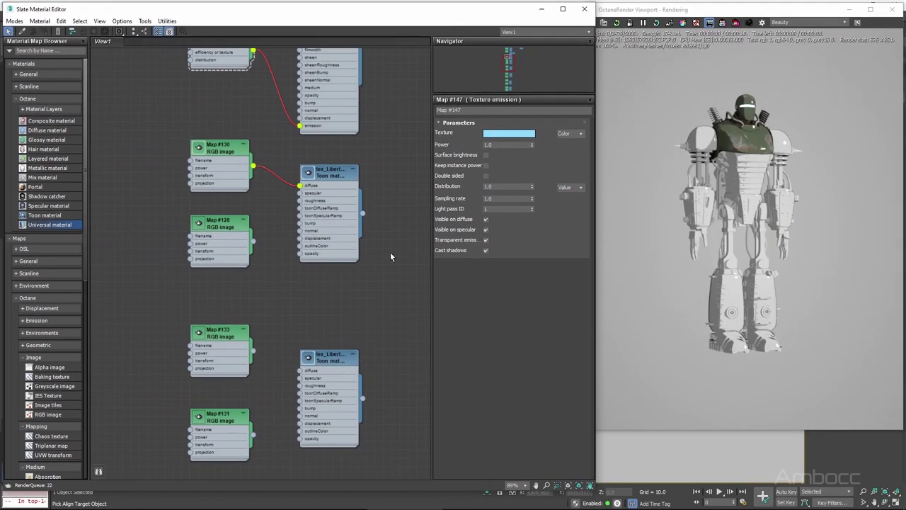
- Connect RGB image maps #133, #135, #139 and #144 to the diffuse of their neighbouring Toon materials and refresh the render
middle_click_drag(280, 349, 259, 231)
middle_click_drag(347, 194, 338, 245)
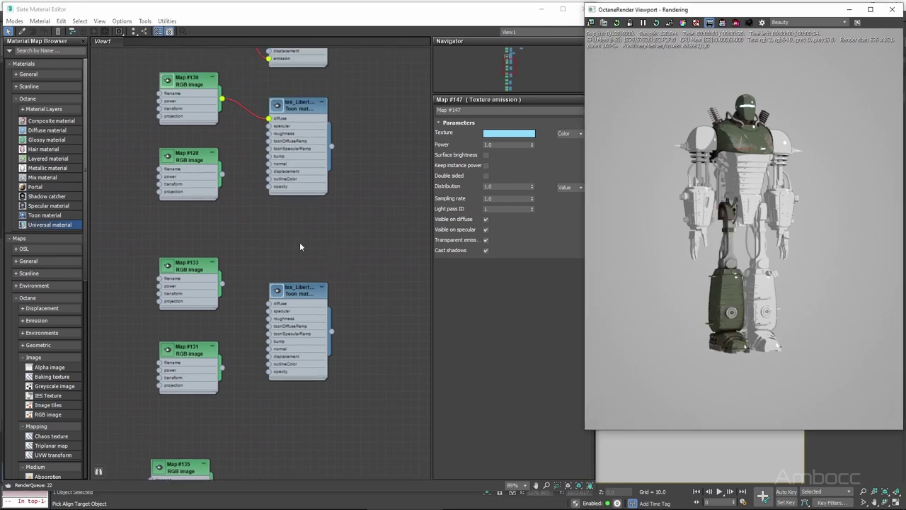
left_click_drag(223, 283, 272, 291)
left_click(287, 308)
middle_click_drag(263, 475, 270, 300)
left_click_drag(221, 293, 274, 316)
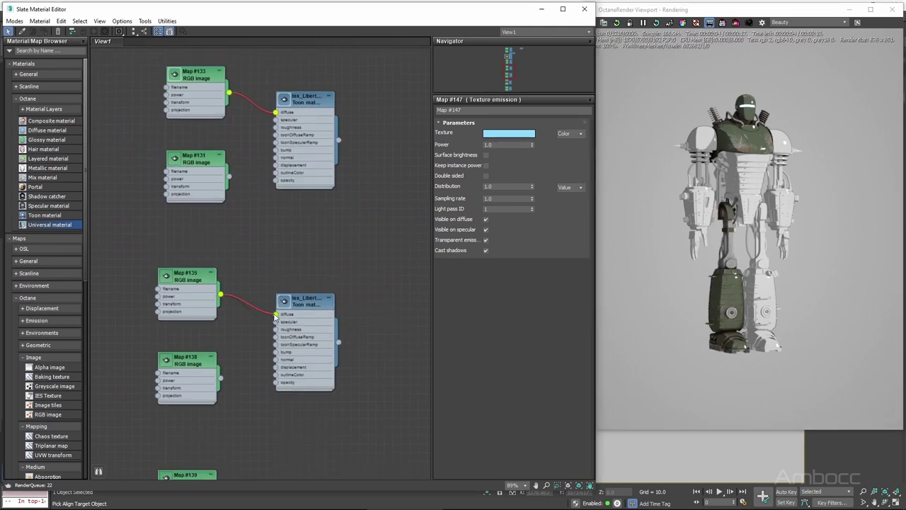
middle_click_drag(263, 460, 257, 250)
middle_click_drag(254, 321, 251, 107)
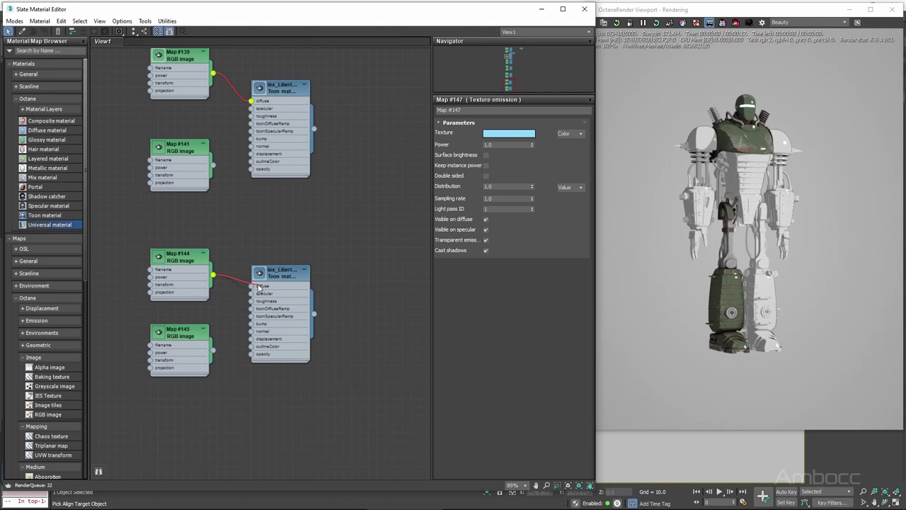
middle_click_drag(369, 237, 366, 426)
left_click(618, 21)
left_click(371, 324)
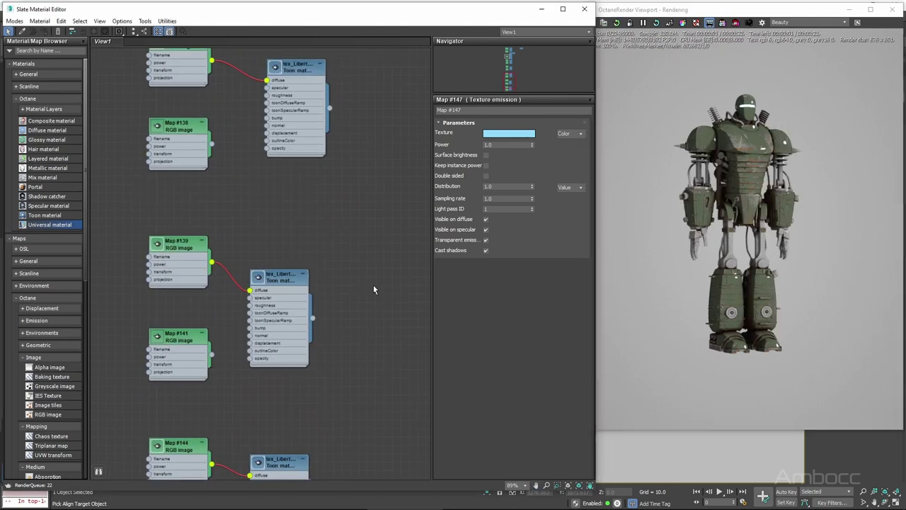
- Examine the textured head and chest close up in a shorter render viewport, with the material editor beside it
left_click_drag(389, 5, 88, 46)
scroll(463, 251, "up", 10)
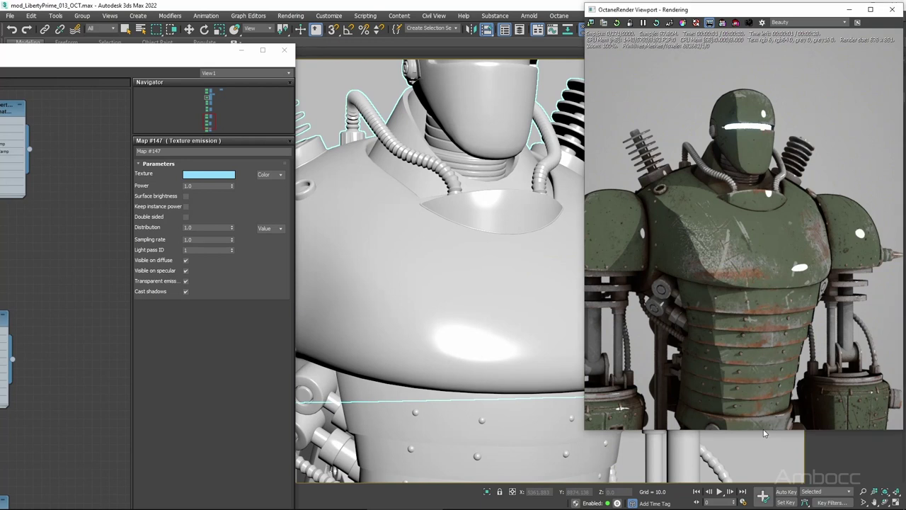
left_click_drag(763, 429, 762, 326)
left_click_drag(168, 53, 474, 12)
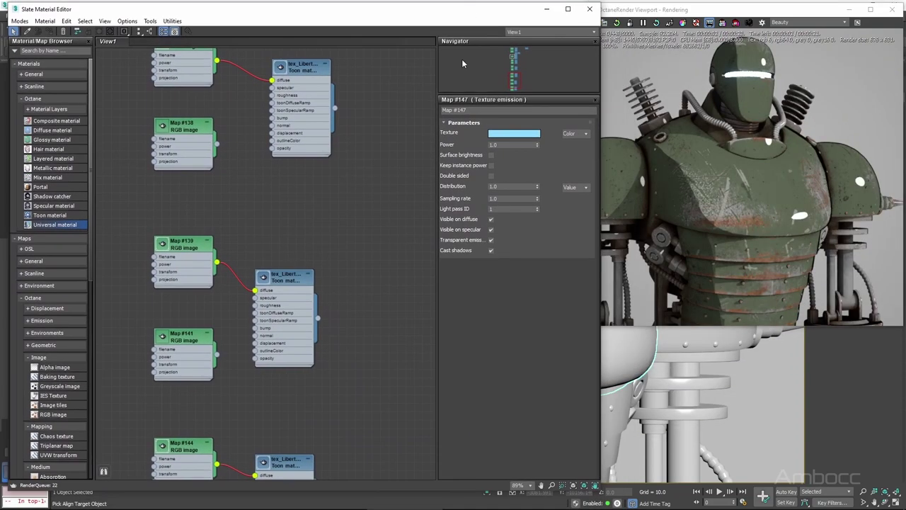
mouse_move(780, 386)
middle_mouse_down("alt")
mouse_move(768, 392)
mouse_move(823, 389)
mouse_move(751, 394)
mouse_move(773, 401)
mouse_move(784, 389)
middle_mouse_up("alt")
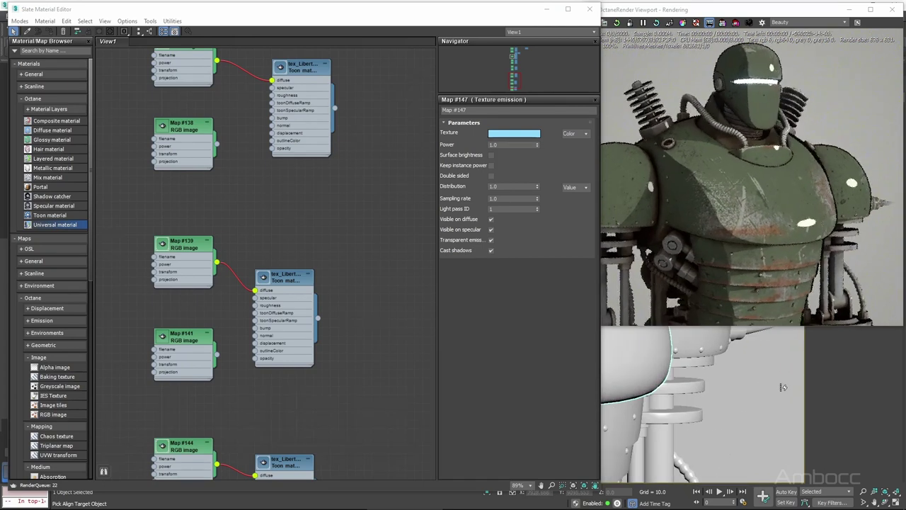
left_click_drag(460, 19, 444, 20)
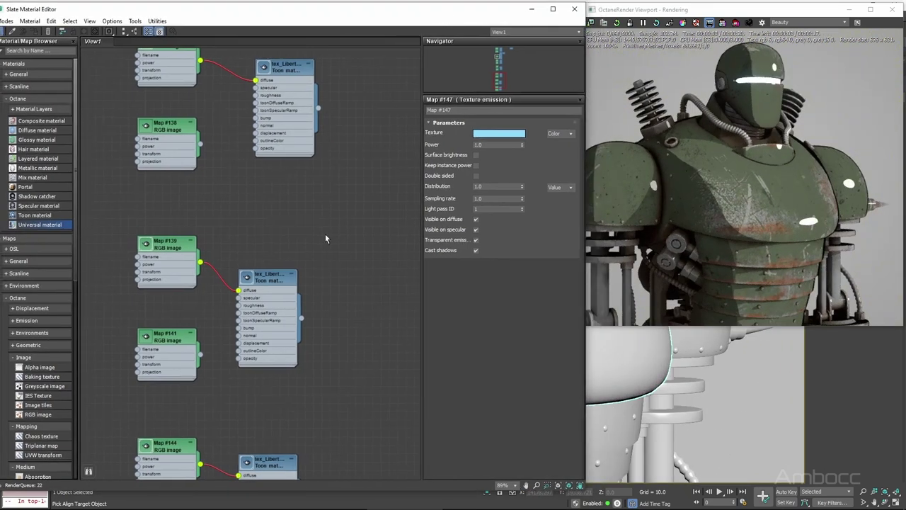
- Add an Octane Toon Ramp map to the node graph beside image maps #121 and #124
scroll(327, 241, "down", 2)
middle_click_drag(329, 251, 349, 340)
middle_click_drag(373, 154, 353, 358)
middle_click_drag(353, 145, 344, 363)
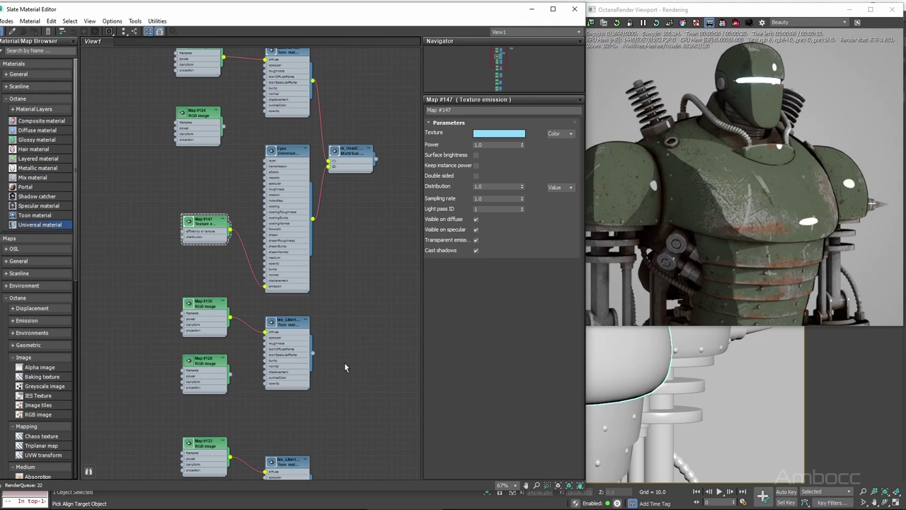
middle_click_drag(248, 151, 252, 247)
scroll(251, 248, "up", 5)
scroll(235, 252, "down", 5)
middle_click_drag(354, 359, 387, 287)
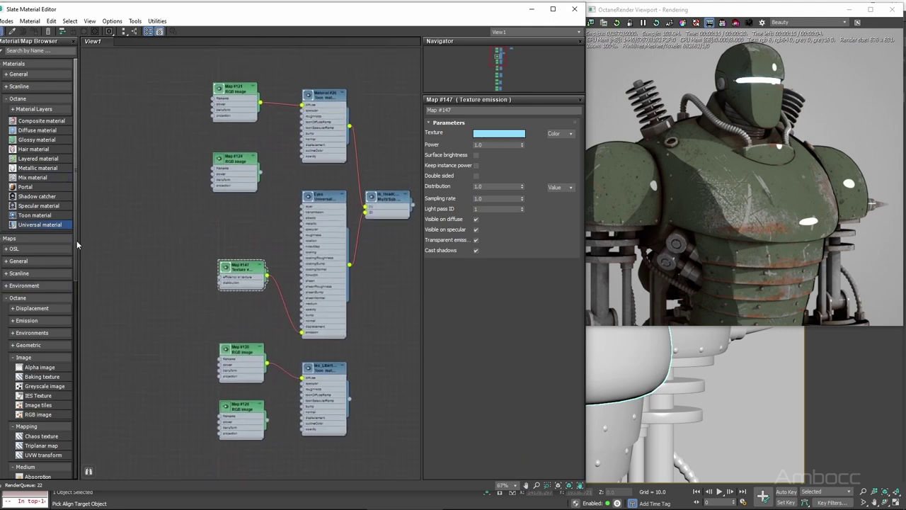
scroll(42, 269, "down", 9)
left_click(35, 290)
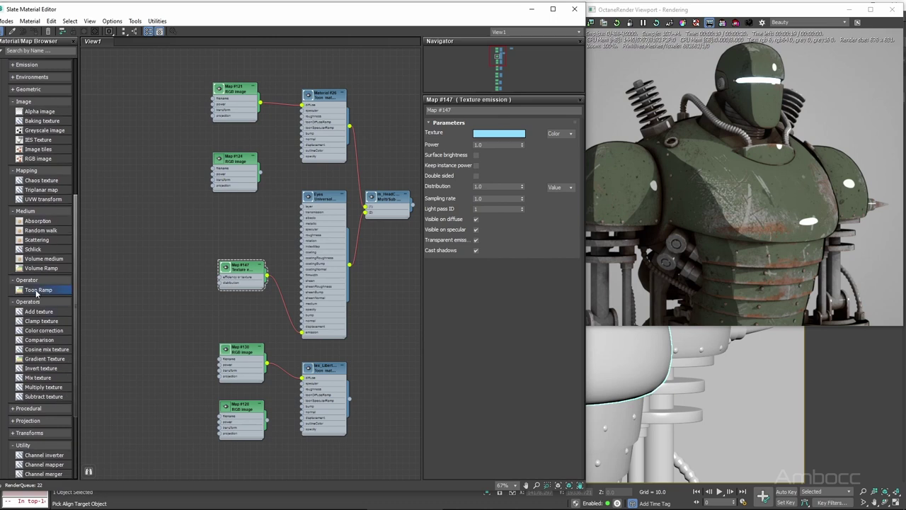
left_click_drag(36, 290, 152, 178)
scroll(185, 268, "up", 3)
left_click_drag(128, 249, 154, 182)
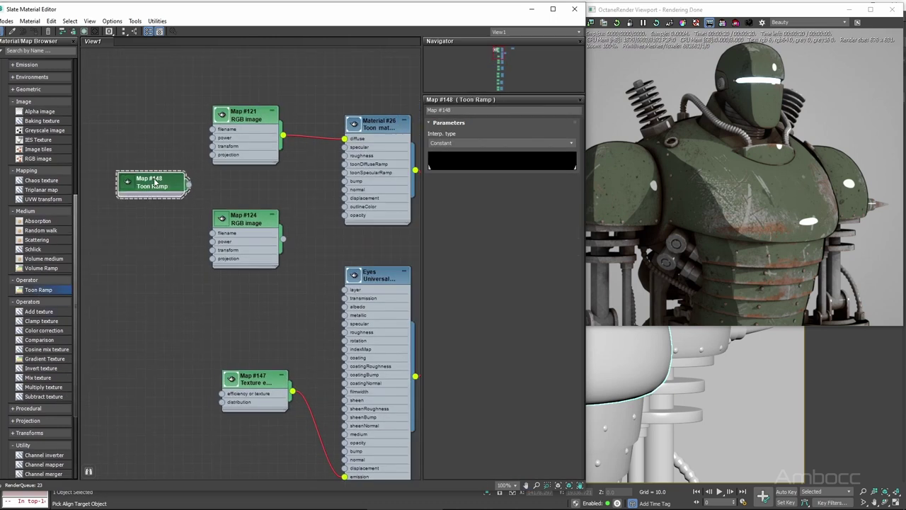
- Connect the Toon Ramp to the toonDiffuseRamp of Material #26 and of the Toon materials fed by maps #130 and #133
scroll(173, 255, "down", 7)
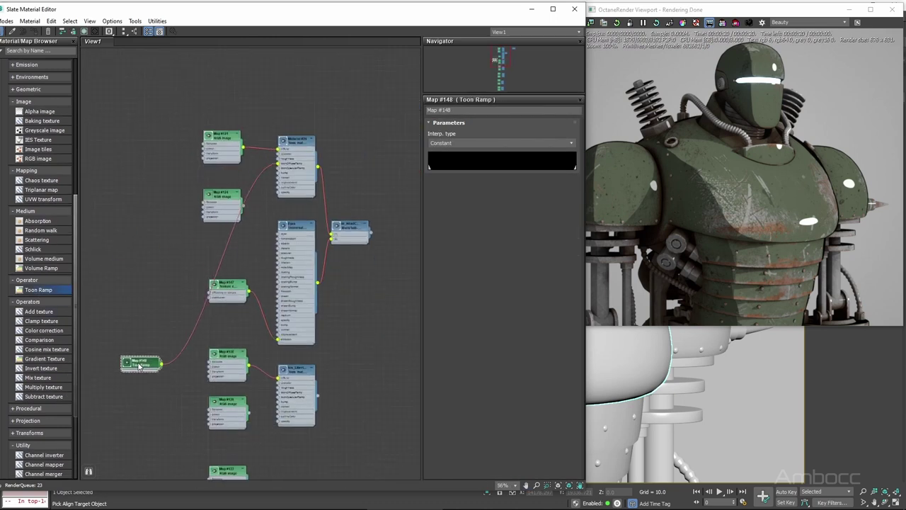
scroll(174, 183, "up", 4)
middle_click_drag(160, 364, 149, 211)
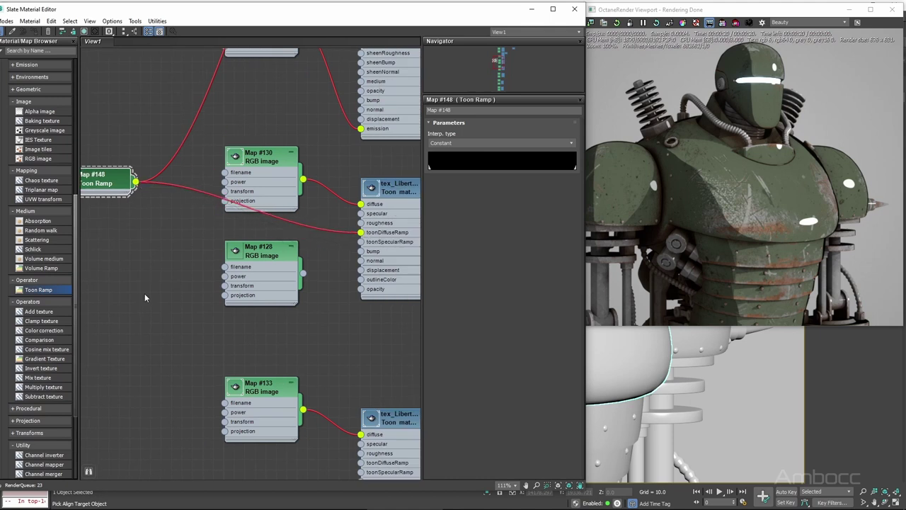
scroll(194, 204, "down", 3)
left_click_drag(186, 126, 170, 300)
scroll(169, 294, "up", 2)
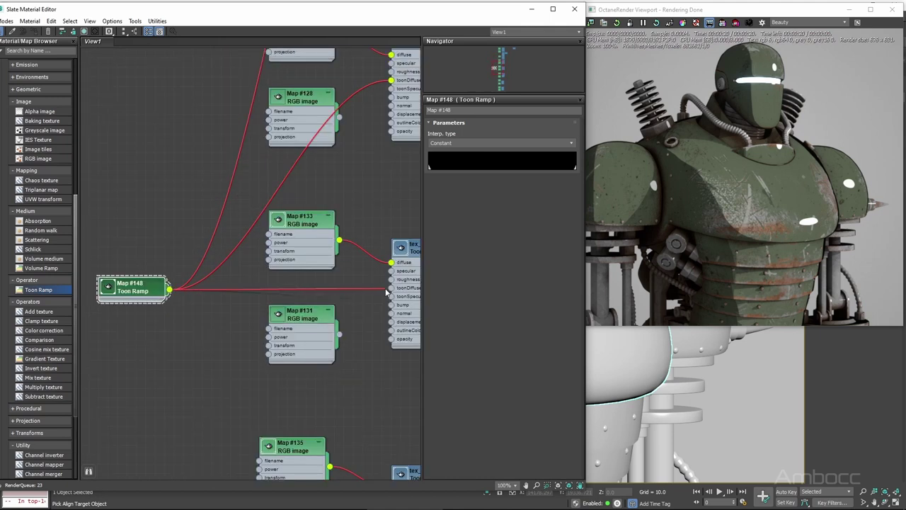
left_click_drag(386, 290, 390, 289)
- Connect the Toon Ramp to the toonDiffuseRamp of the Toon materials fed by maps #135, #139 and #144
middle_click_drag(239, 396, 231, 195)
scroll(159, 110, "down", 2)
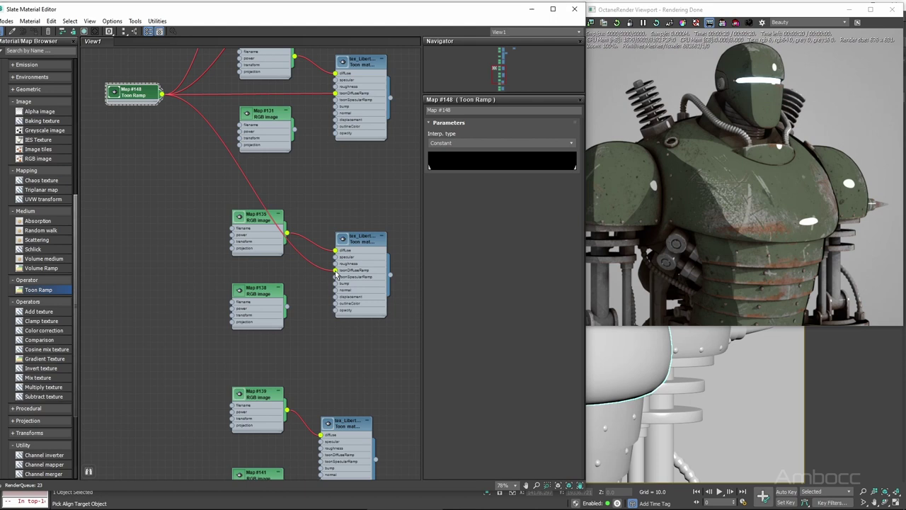
left_click_drag(141, 96, 172, 405)
middle_click_drag(172, 404, 167, 199)
scroll(201, 233, "up", 3)
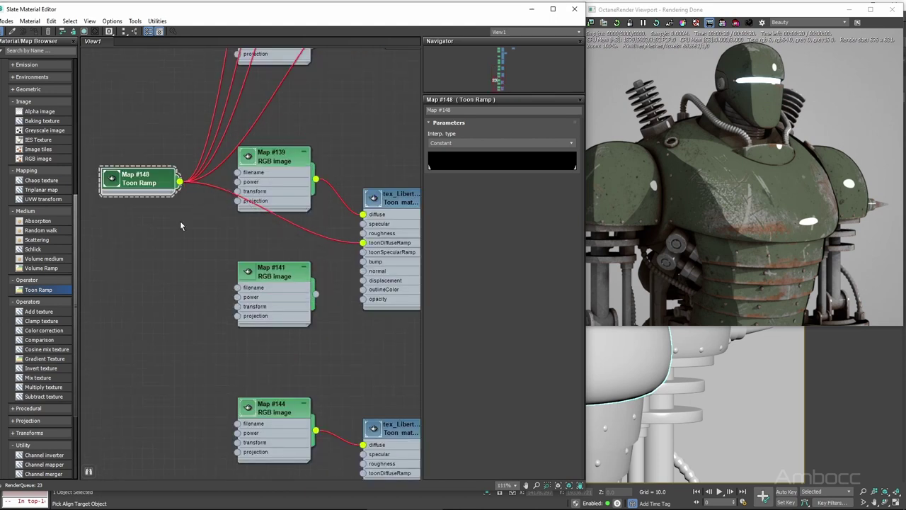
middle_click_drag(178, 352, 168, 210)
middle_click_drag(139, 138, 143, 167)
left_click_drag(172, 73, 184, 281)
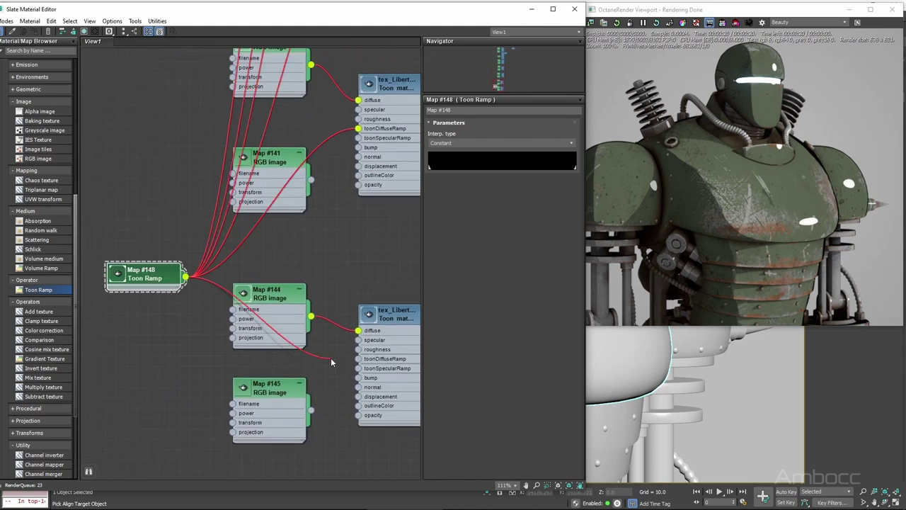
scroll(300, 268, "down", 6)
- Reposition the Toon Ramp node beside the middle of the material graph and slightly narrow the material editor window
middle_click_drag(237, 296, 222, 348)
left_click_drag(221, 323, 158, 150)
scroll(361, 286, "up", 2)
middle_click_drag(382, 172, 373, 238)
scroll(358, 257, "down", 1)
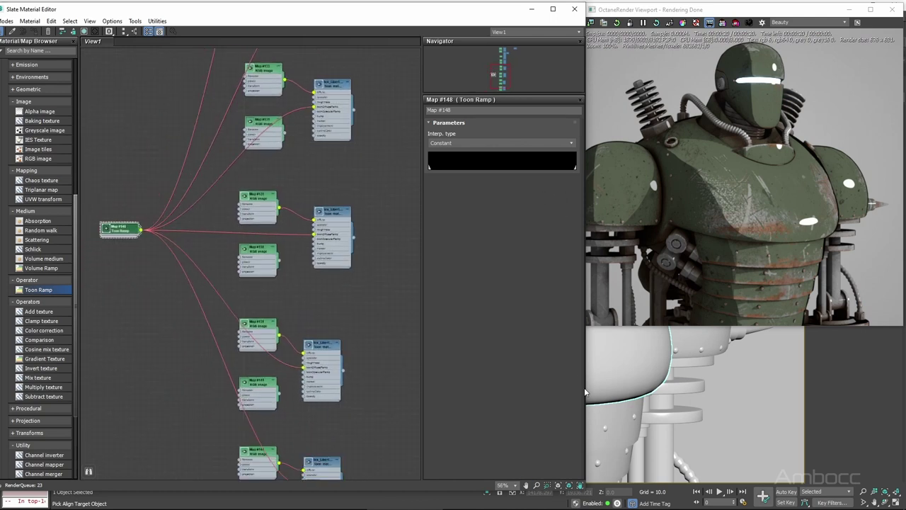
left_click_drag(585, 392, 577, 391)
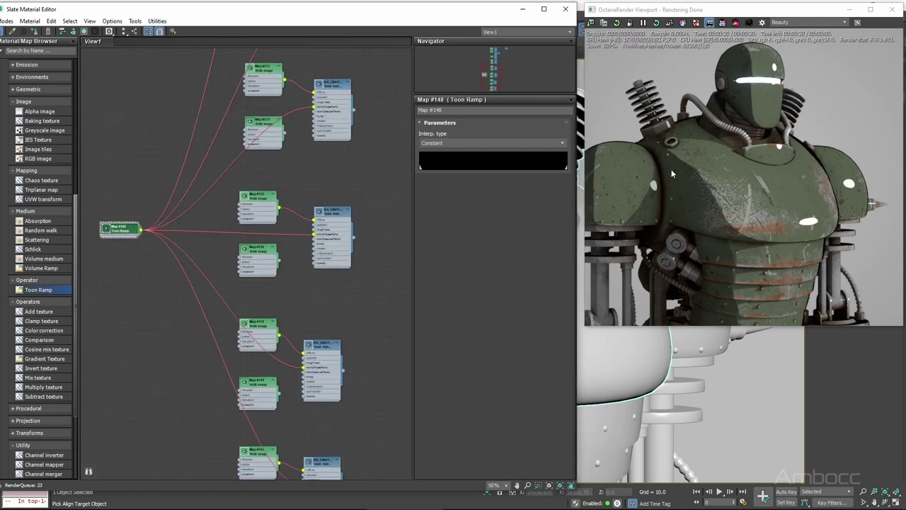
- Try the Linear and Cubic interpolation types on the Toon Ramp, refreshing the render for each
left_click(448, 143)
left_click(456, 163)
left_click(617, 23)
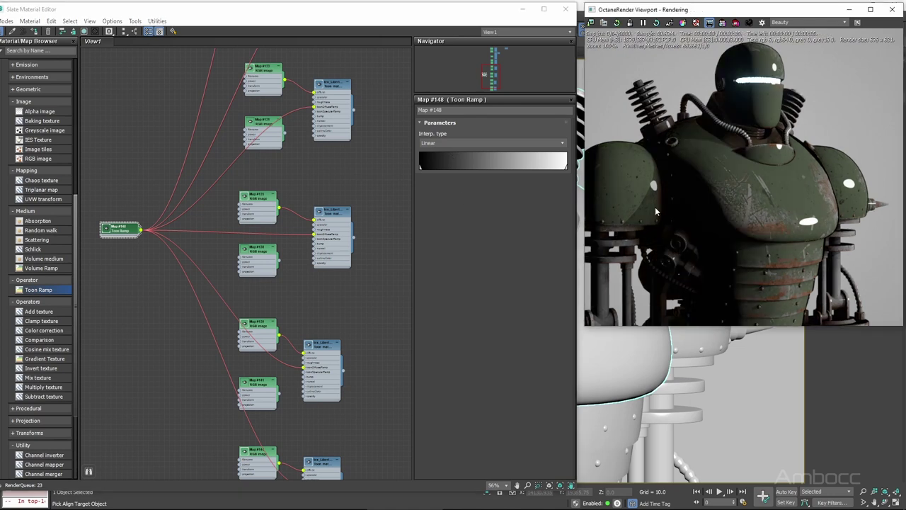
middle_click_drag(661, 388, 729, 390, "alt")
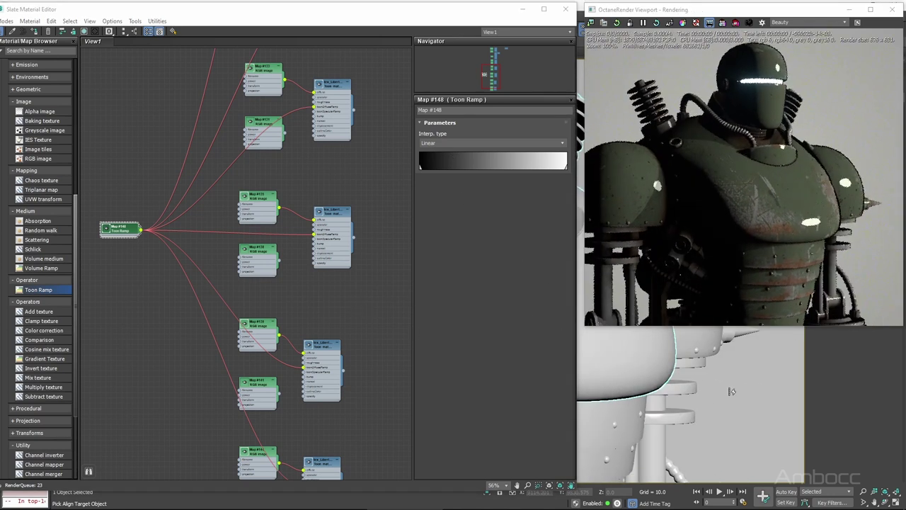
left_click(447, 144)
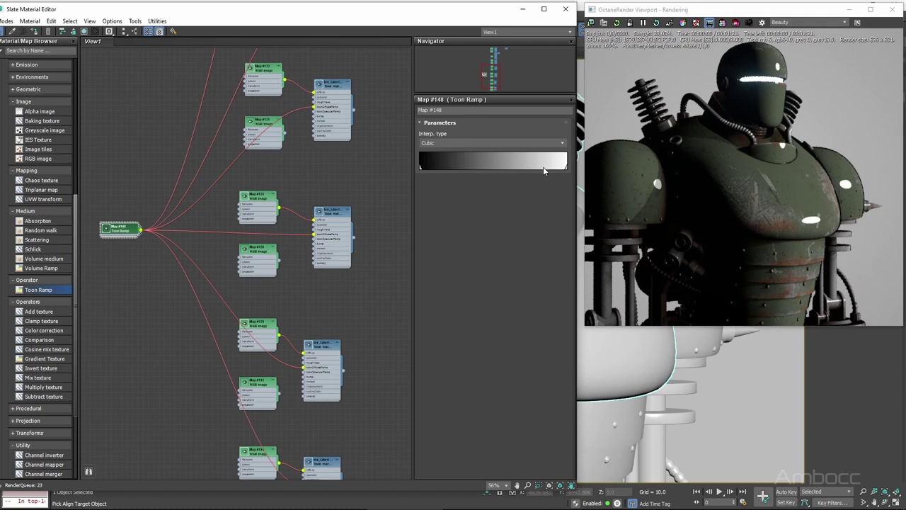
left_click(616, 24)
middle_click_drag(735, 411, 732, 413, "alt")
- Set the Toon Ramp's interpolation type to Constant
left_click(492, 143)
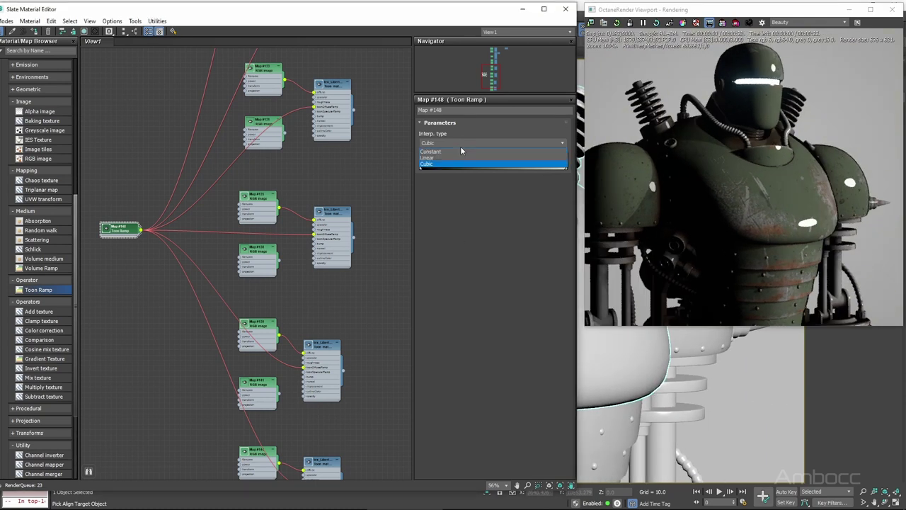
left_click(439, 150)
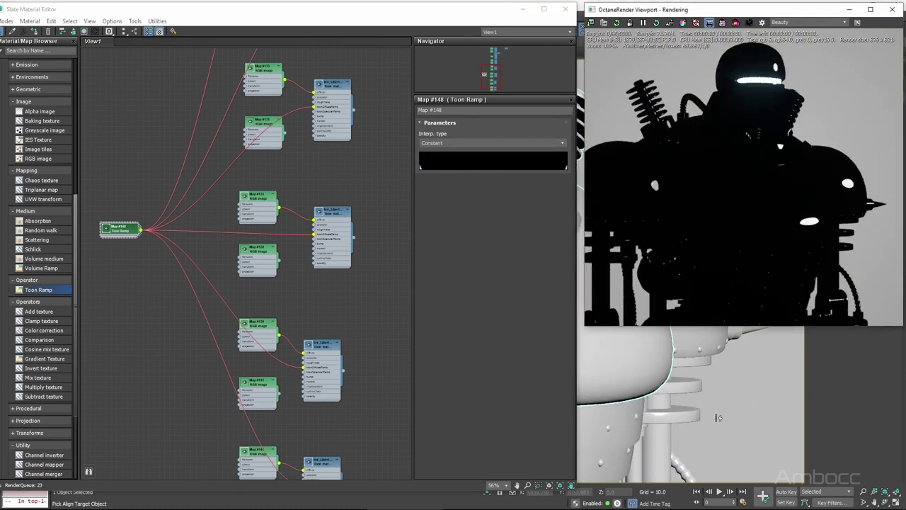
- Open the Toon Ramp from the tex_LibertyPrime_Body material, try its Linear interpolation type and return it to Constant
middle_click_drag(736, 392, 761, 399, "alt")
scroll(324, 300, "up", 2)
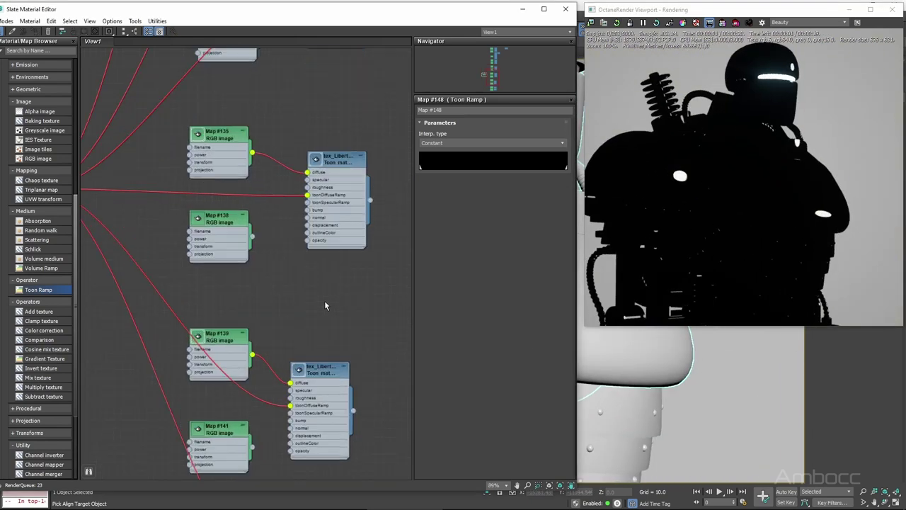
scroll(324, 300, "down", 1)
left_click(332, 212)
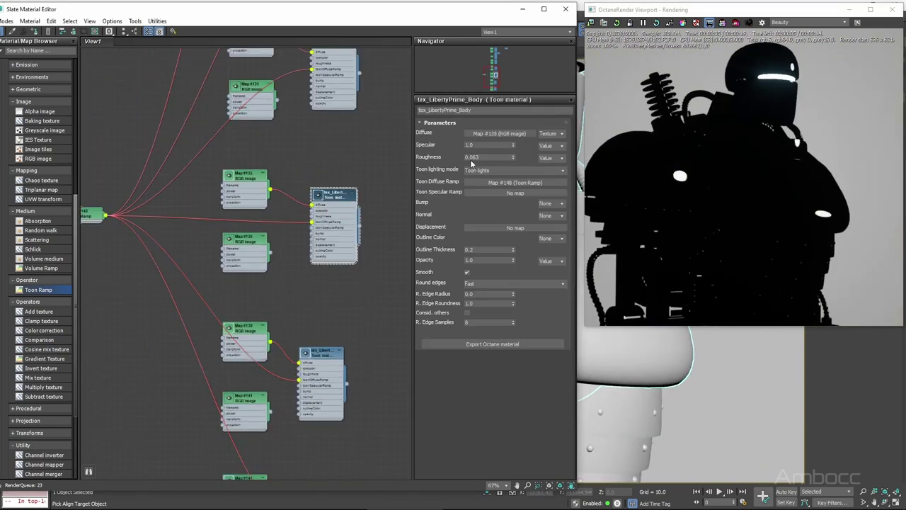
left_click(530, 180)
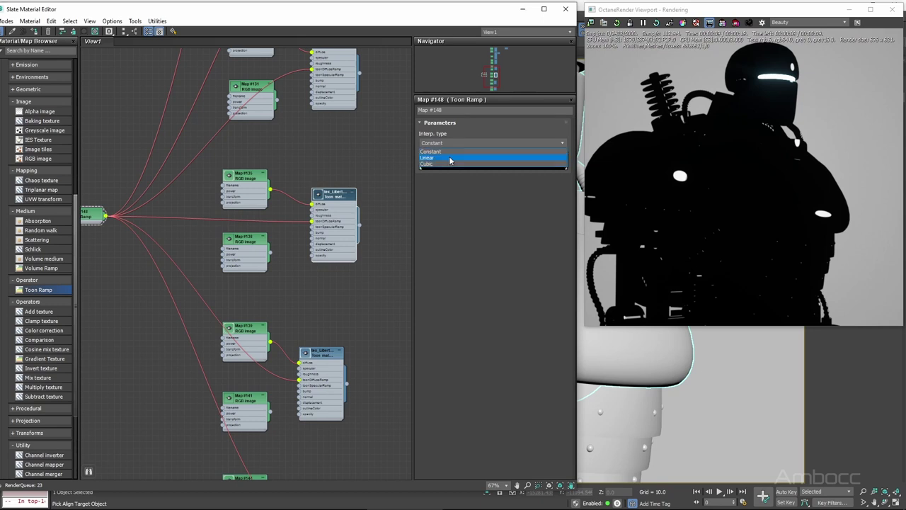
left_click(440, 143)
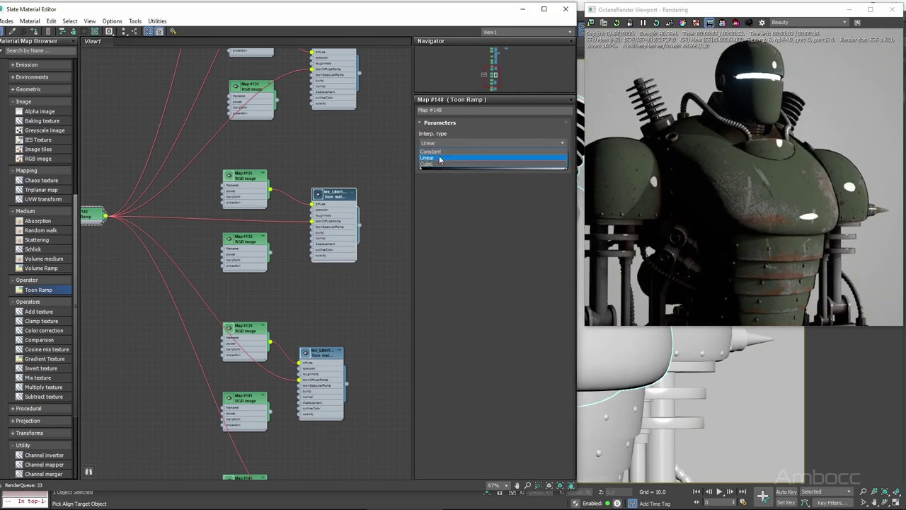
left_click(432, 152)
scroll(341, 312, "down", 5)
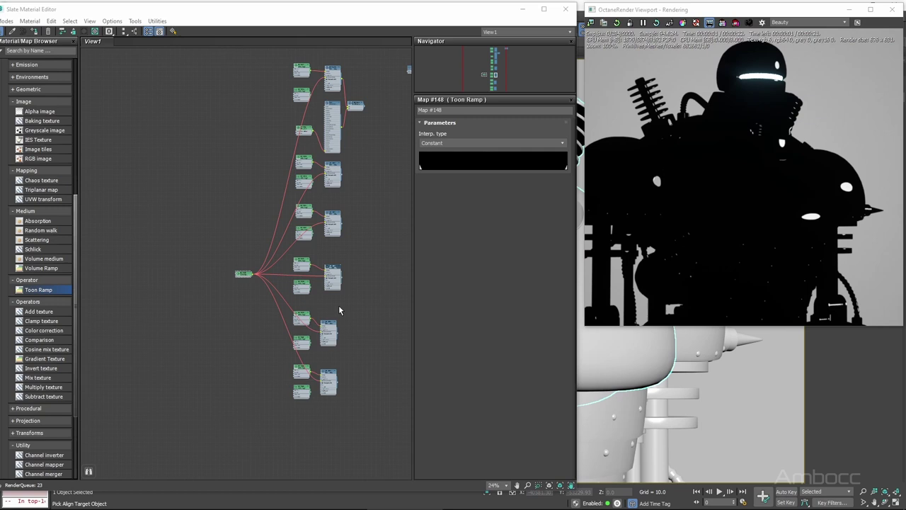
scroll(339, 306, "up", 2)
middle_click_drag(339, 307, 303, 377)
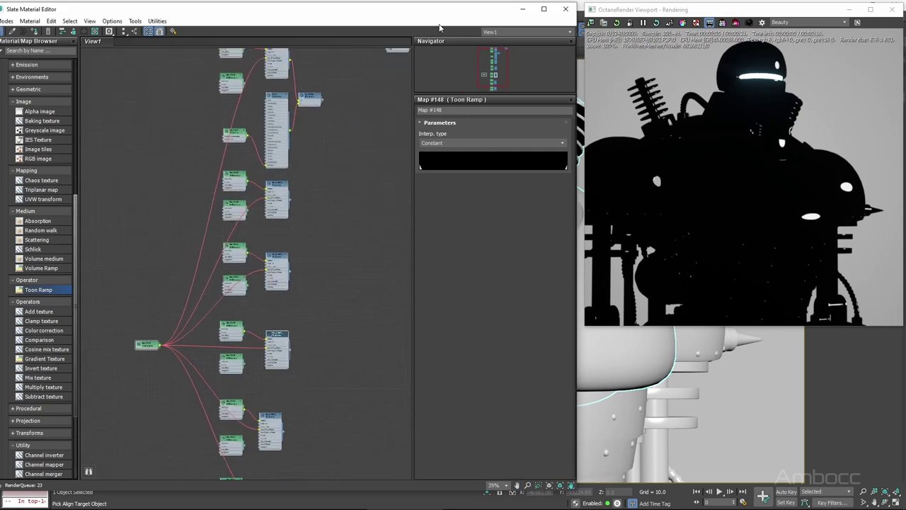
- Uncover the scene view and rotate ToonDirectionalLight_001 to about -55 degrees around Z
left_click_drag(429, 10, 0, 141)
left_click(77, 163)
left_click(71, 162)
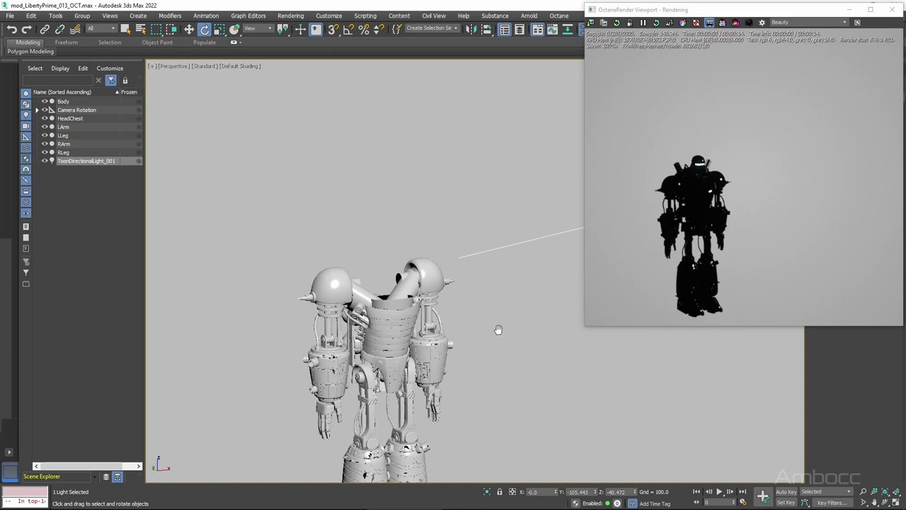
left_click_drag(496, 329, 422, 306)
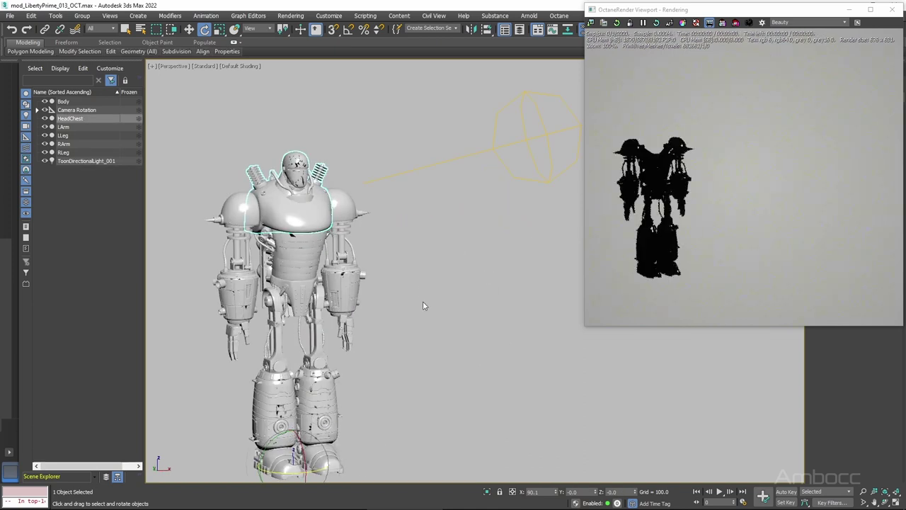
middle_click_drag(424, 306, 451, 310)
scroll(451, 310, "down", 3)
left_click(502, 206)
mouse_move(502, 200)
left_mouse_down()
mouse_move(479, 201)
mouse_move(545, 97)
left_mouse_up()
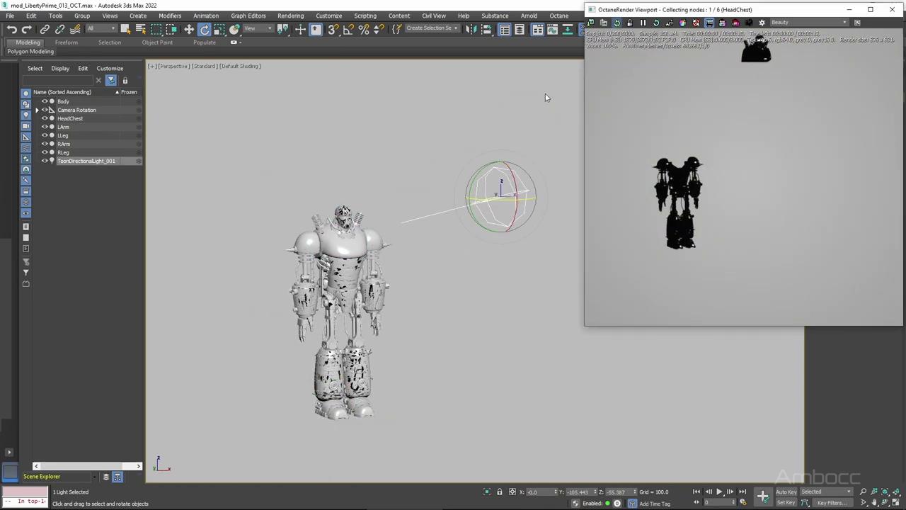
- Enable Movable proxy in the Octane object properties for HeadChest, LArm, LLeg, Body, RArm and RLeg
left_click(522, 286)
left_click_drag(391, 449, 296, 234)
right_click(347, 252)
left_click(371, 351)
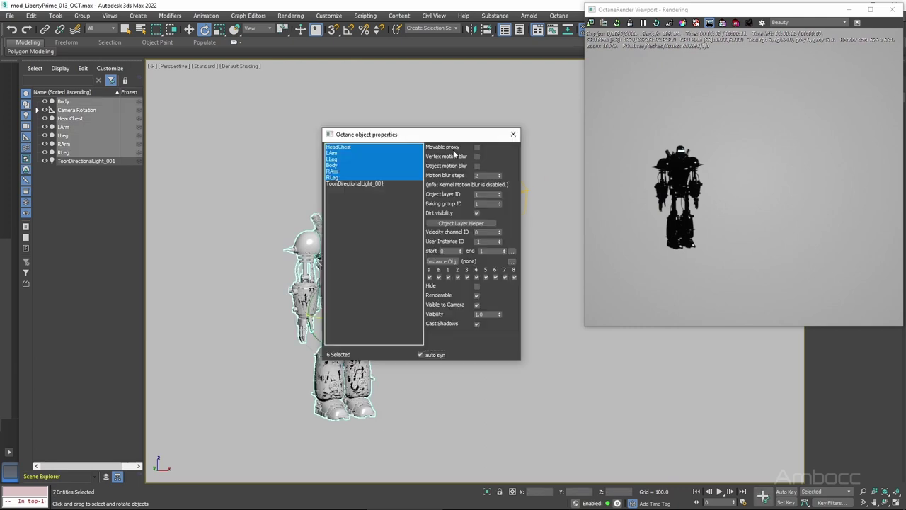
left_click(359, 236)
left_click(356, 177)
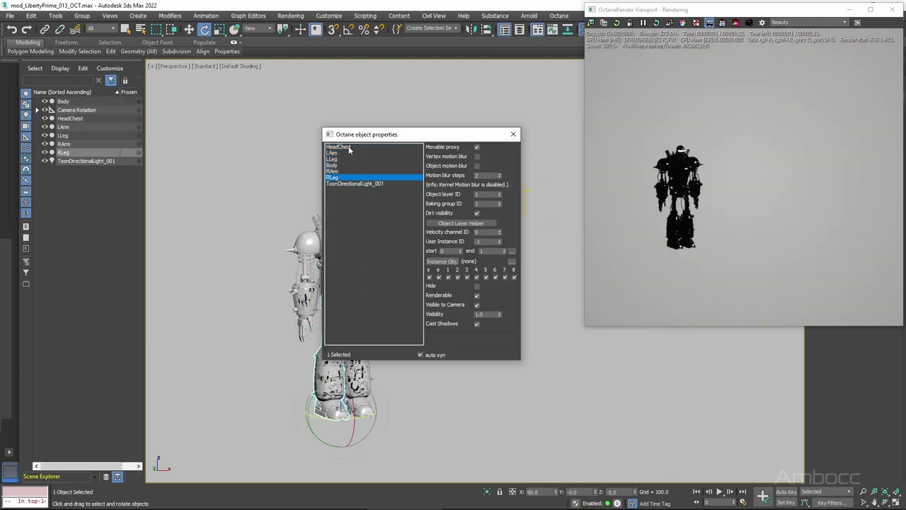
left_click(349, 147)
left_click(356, 177, "shift")
left_click(514, 135)
- Rotate ToonDirectionalLight_001 further to about -65 degrees around Z and deselect it
left_click(501, 223)
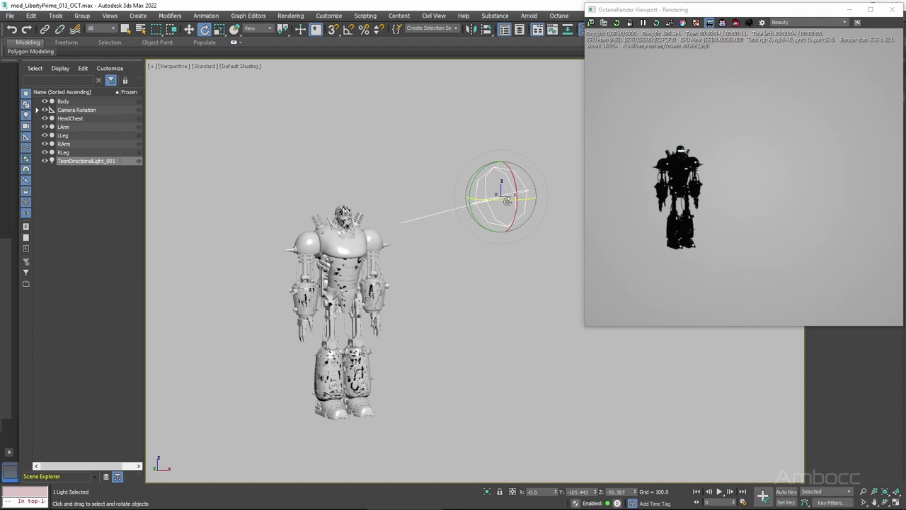
left_click(424, 313)
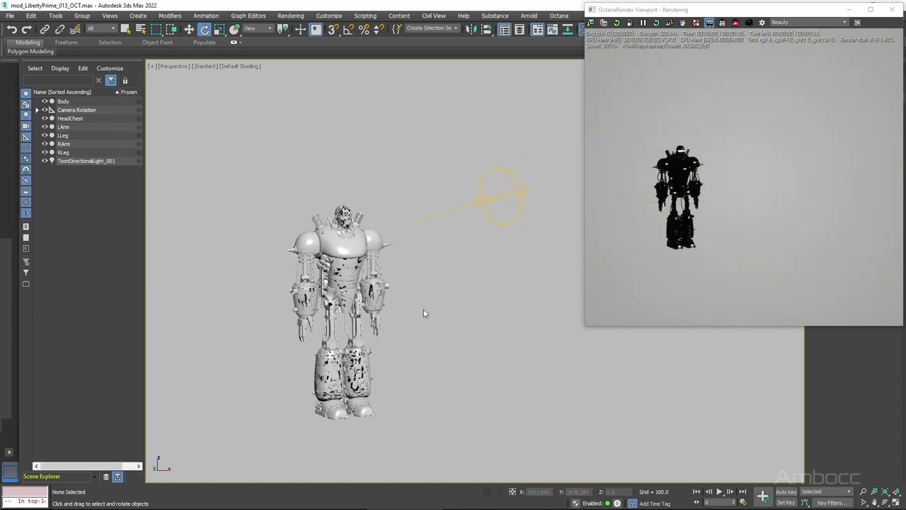
scroll(405, 240, "up", 5)
- Reopen the material editor, raise the Toon Ramp node in the graph and place a white ramp stop at the gradient's middle
key("m")
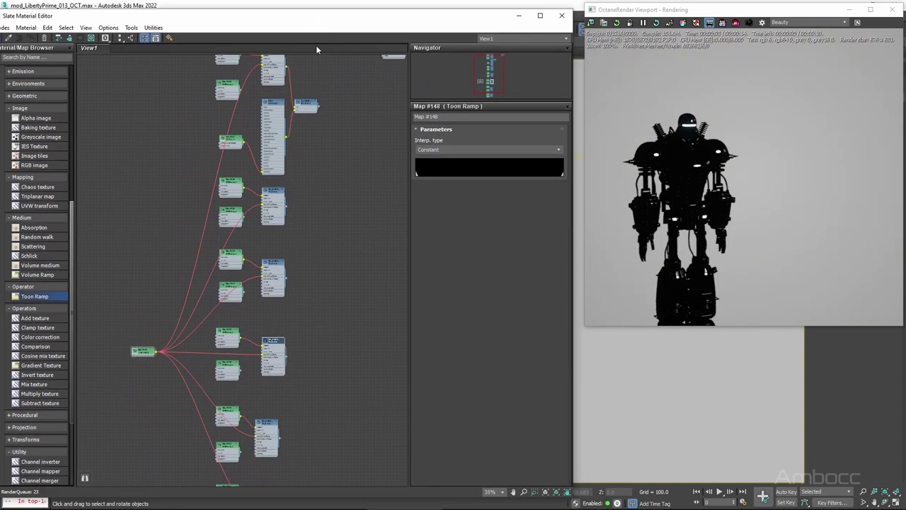
left_click_drag(143, 351, 126, 235)
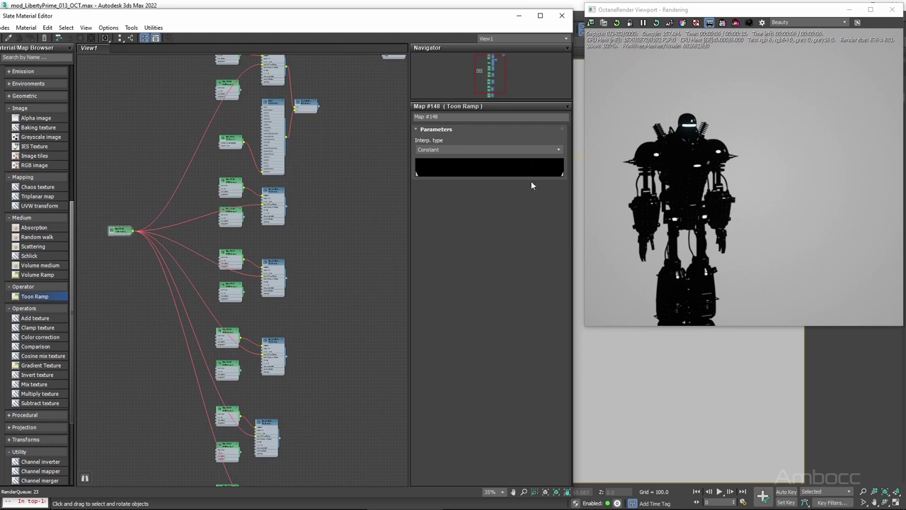
mouse_move(563, 175)
left_mouse_down()
mouse_move(463, 177)
mouse_move(489, 177)
left_mouse_up()
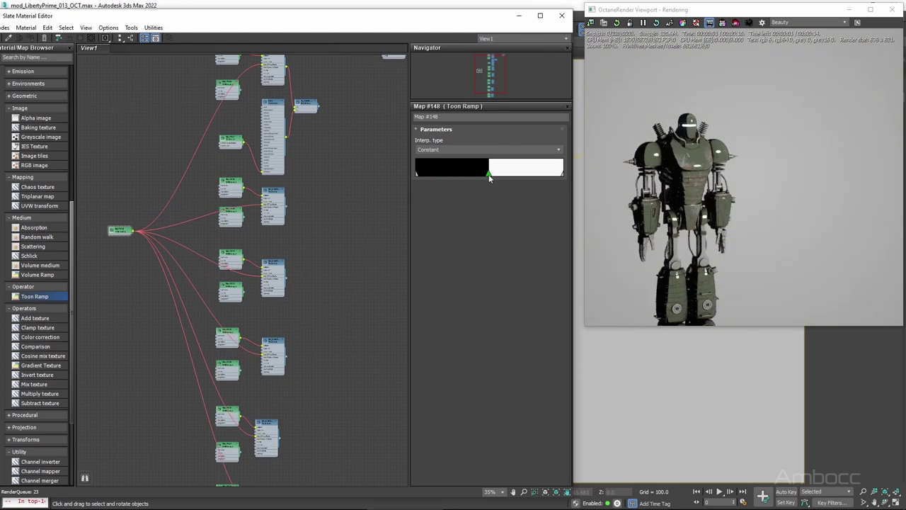
- Move the Toon Ramp's middle stop to about 30% and add another white stop at about two thirds
left_click_drag(447, 21, 279, 28)
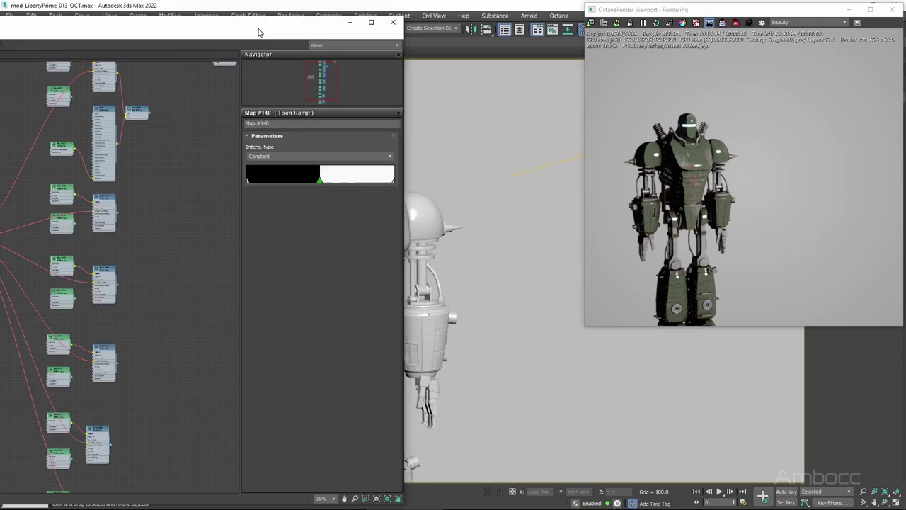
scroll(515, 336, "up", 5)
middle_click_drag(488, 300, 506, 335)
scroll(505, 295, "up", 3)
left_click_drag(319, 179, 282, 180)
left_click_drag(393, 182, 345, 181)
left_click_drag(283, 181, 291, 181)
- Set the color value of the Toon Ramp stop at about 30% to 0.18
double_click(291, 181)
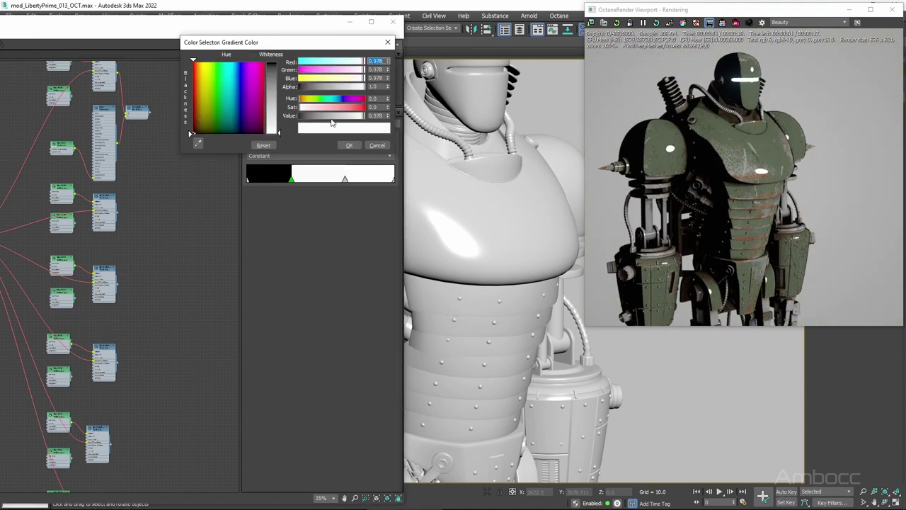
left_click(331, 121)
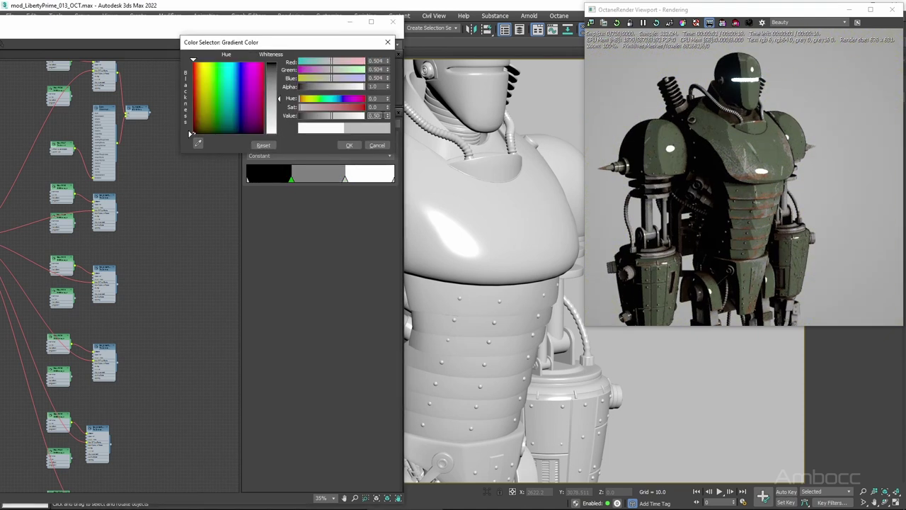
type("0.18")
key("Return")
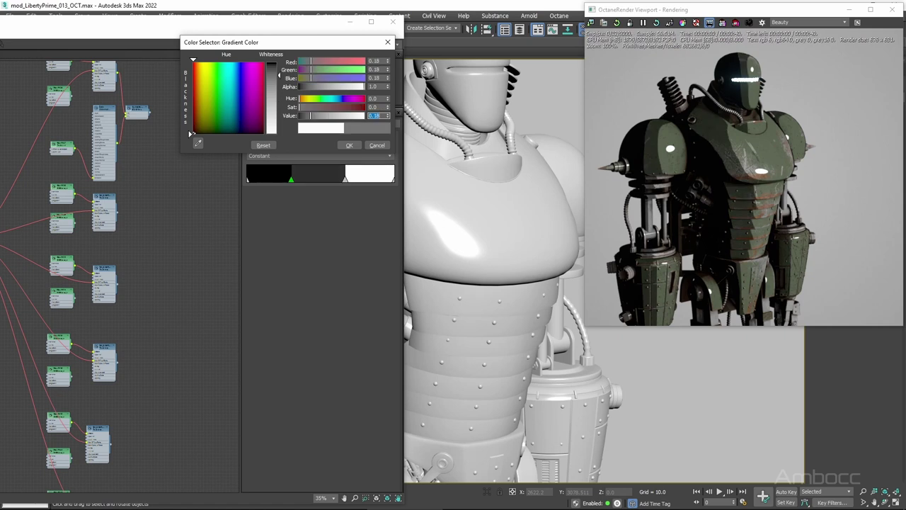
left_click(348, 145)
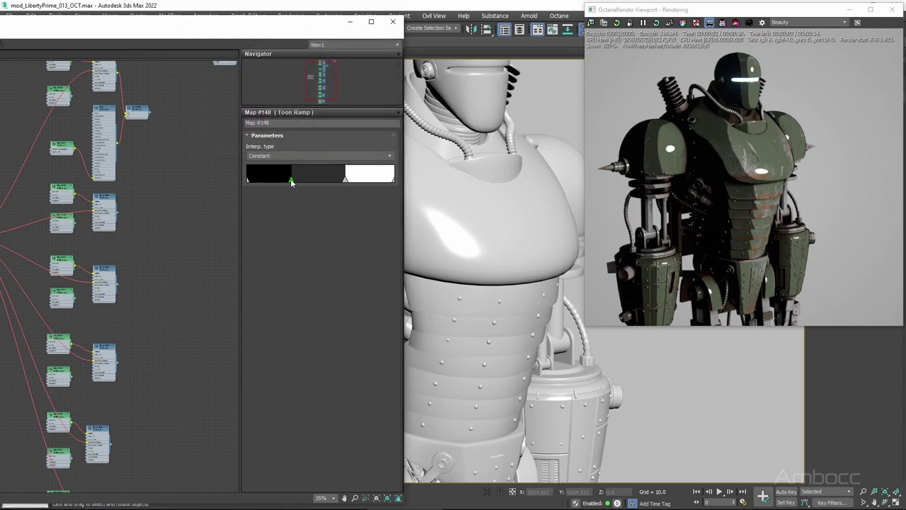
- Shift the dark gray ramp stop to about one third, set the first stop's color value to 0.014 and close the material editor
left_click_drag(291, 181, 345, 180)
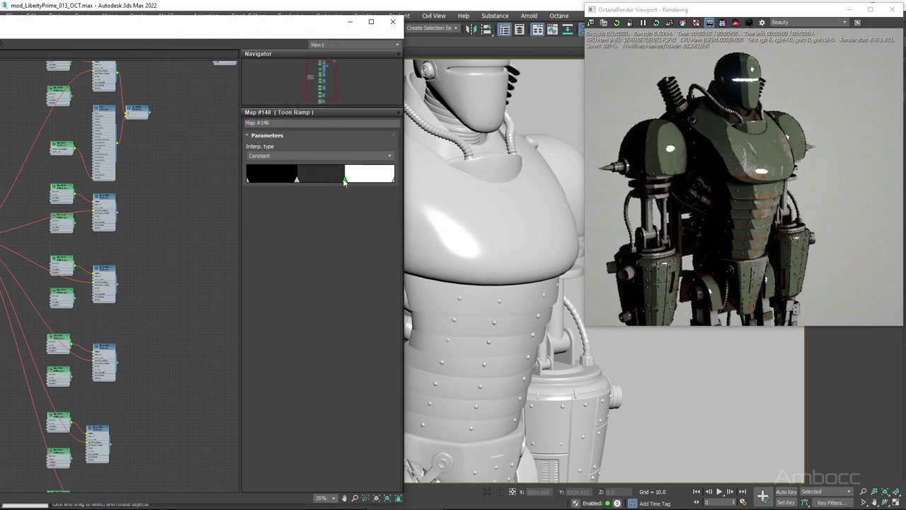
double_click(250, 179)
left_click(309, 118)
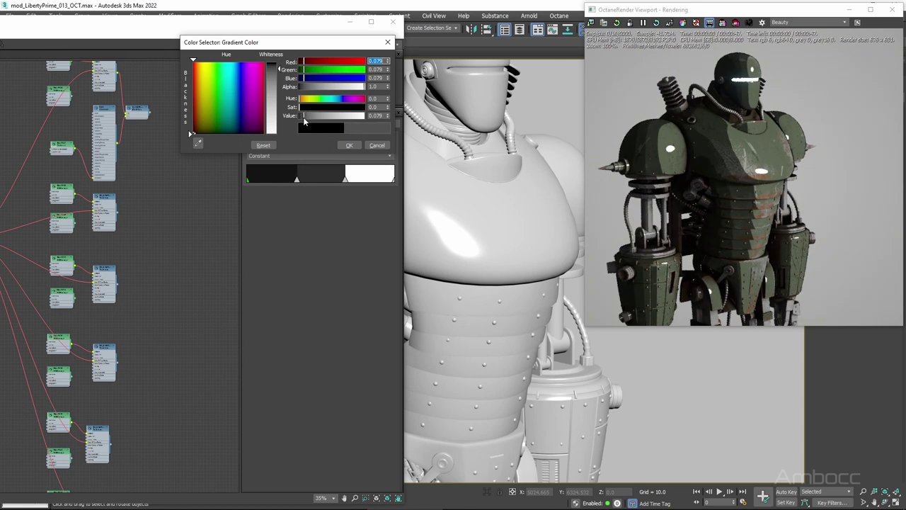
left_click_drag(305, 122, 300, 125)
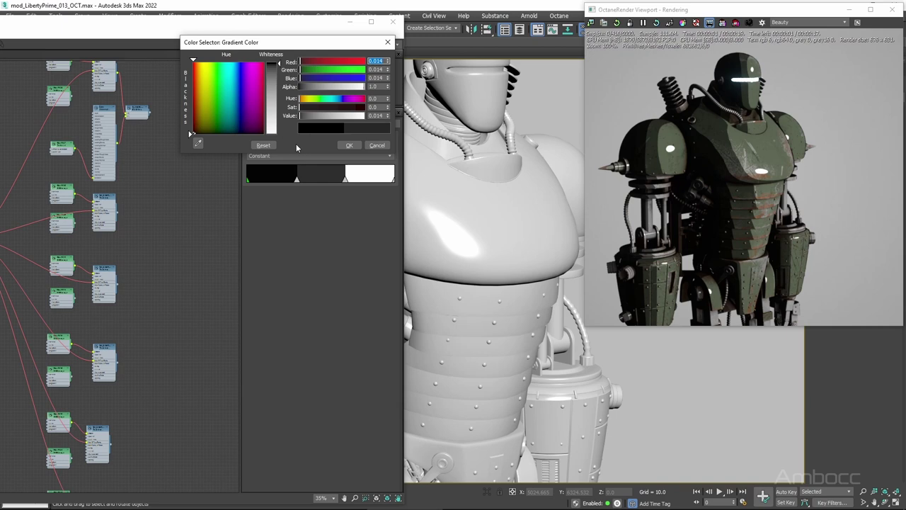
left_click(350, 145)
left_click(392, 22)
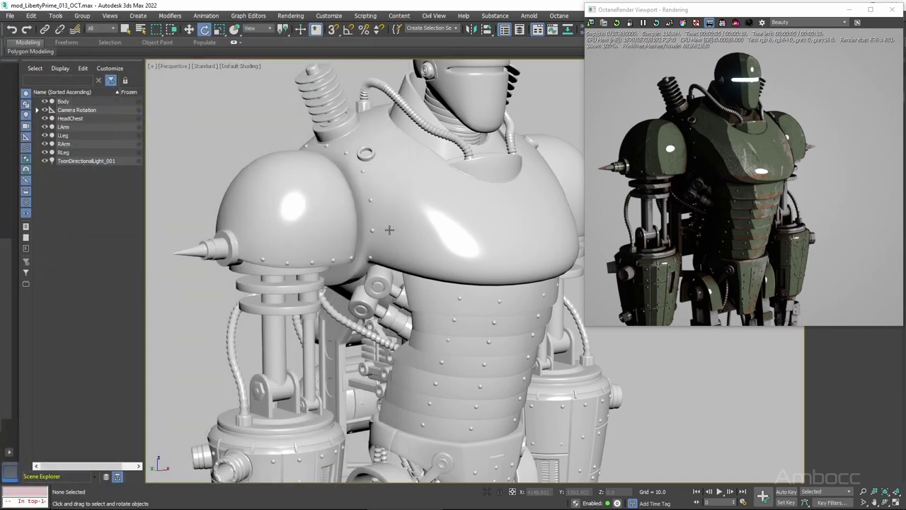
- Set ToonDirectionalLight_001's color type to Color and try a cyan light color with hue 132
mouse_move(389, 228)
middle_mouse_down("alt")
mouse_move(286, 197)
mouse_move(396, 234)
middle_mouse_up("alt")
scroll(453, 248, "down", 3)
middle_click_drag(538, 284, 647, 432, "alt")
middle_click_drag(396, 283, 533, 90, "alt")
scroll(455, 262, "up", 4)
left_click_drag(676, 9, 238, 64)
left_click(78, 161)
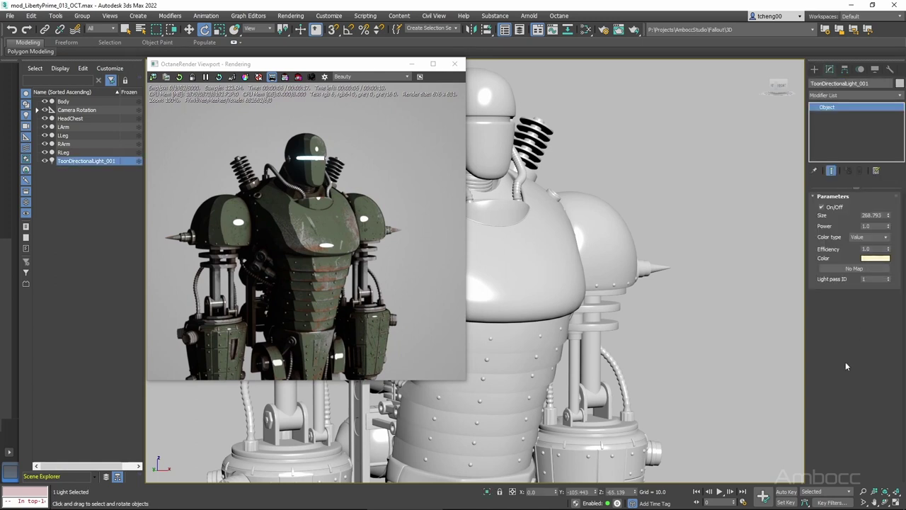
left_click(875, 258)
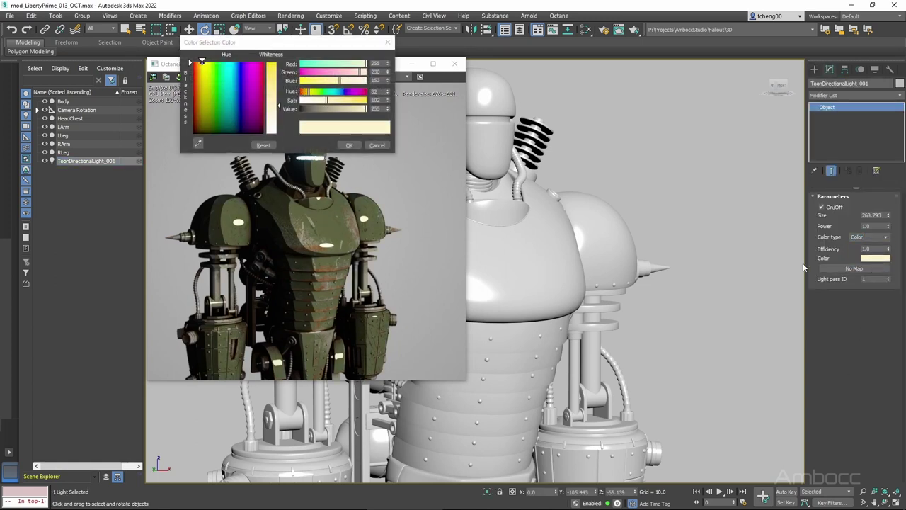
left_click_drag(322, 50, 669, 159)
left_click_drag(658, 205, 682, 207)
left_click(681, 210)
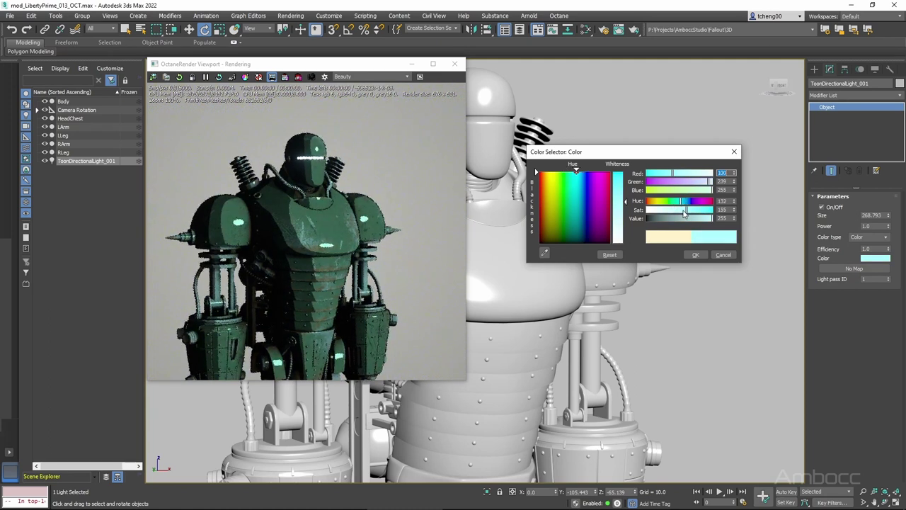
- Set the toon light's color to a pale blue with hue 140, saturation 62 and value 255
left_click(884, 238)
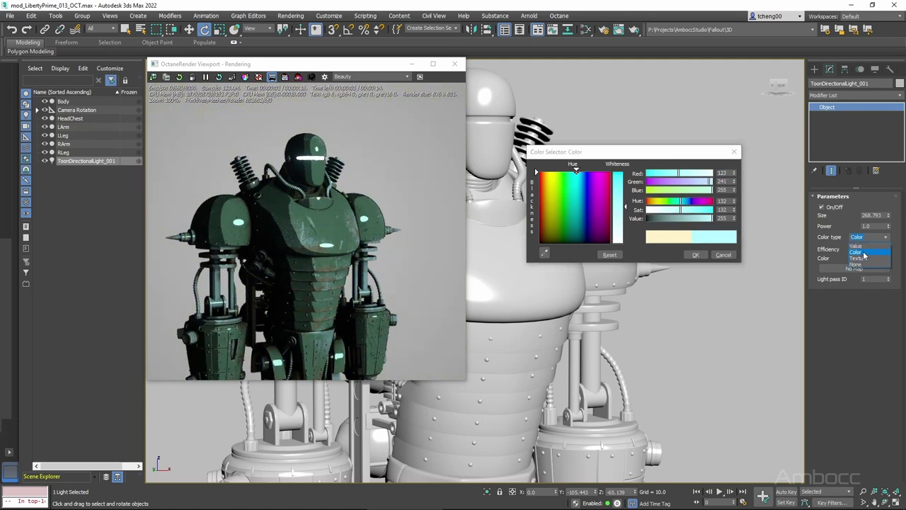
mouse_move(681, 211)
left_mouse_down()
mouse_move(664, 212)
mouse_move(685, 204)
left_mouse_up()
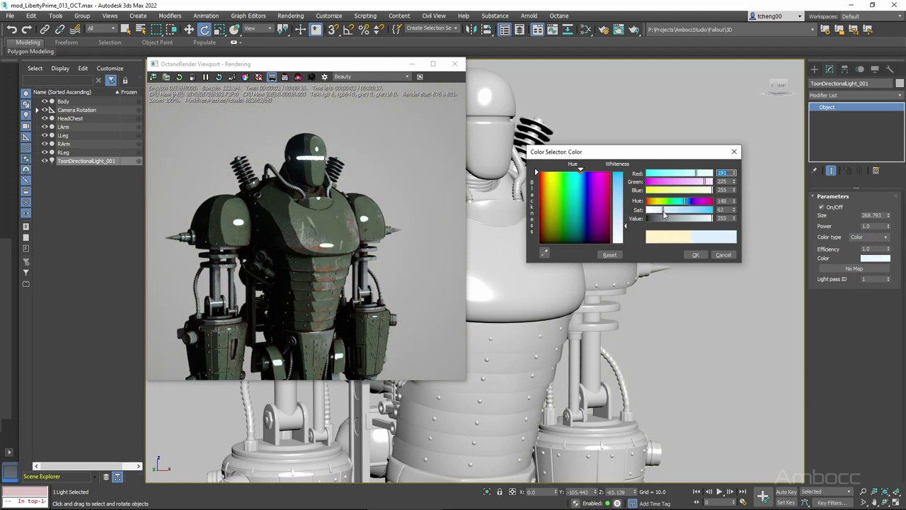
left_click(694, 384)
- Move the render window aside and, in the Top view, clone ToonDirectionalLight_001 to the robot's opposite side
left_click_drag(320, 67, 340, 93)
scroll(570, 241, "down", 10)
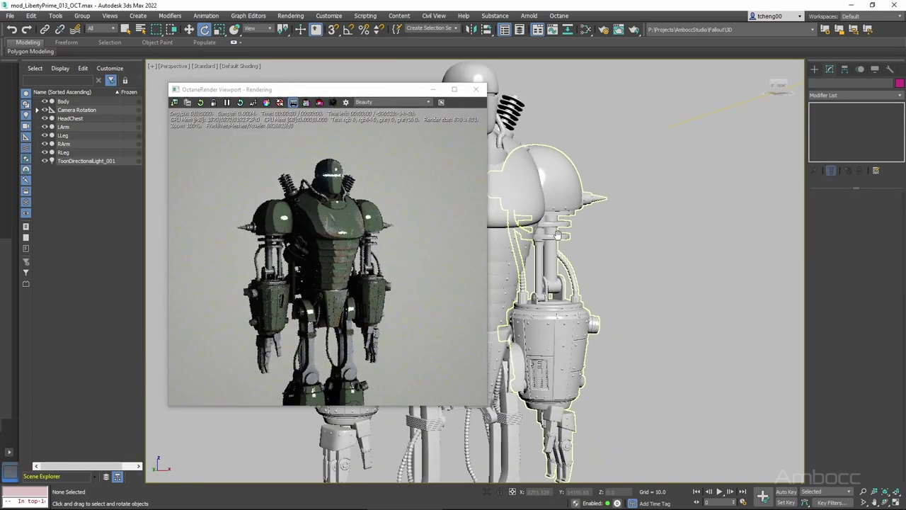
left_click(626, 182)
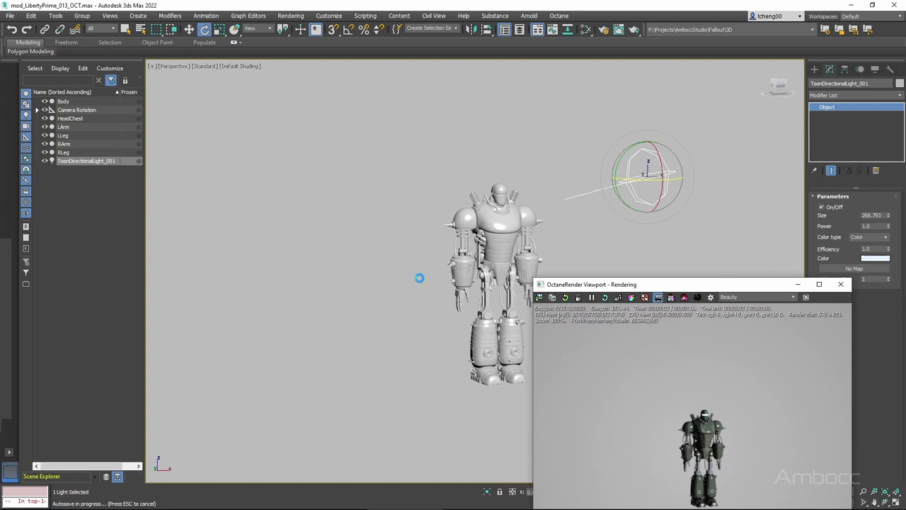
key("t")
middle_click_drag(439, 367, 419, 356)
scroll(399, 296, "down", 2)
middle_click_drag(399, 296, 382, 292)
left_click(447, 334)
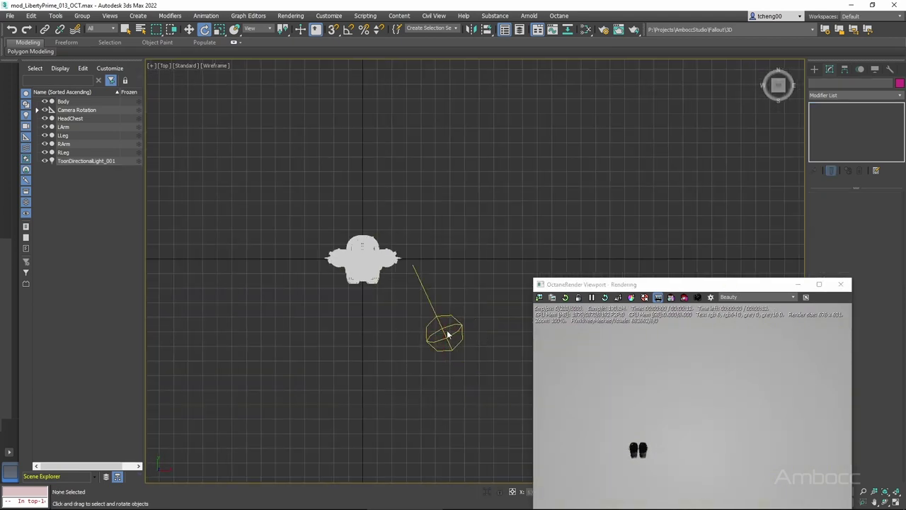
left_click(447, 334)
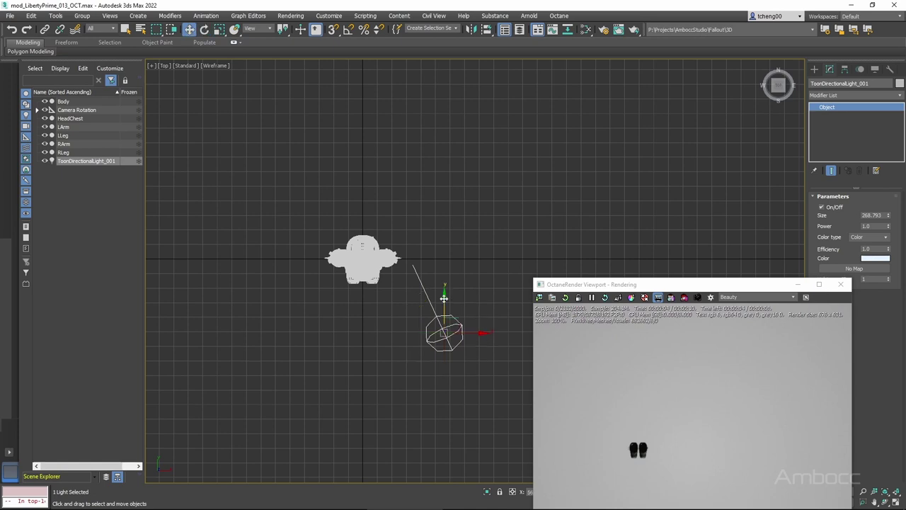
mouse_move(444, 298)
left_mouse_down("shift")
mouse_move(444, 125)
mouse_move(302, 138)
mouse_move(422, 228)
mouse_move(422, 285)
left_mouse_up("shift")
left_click(452, 299)
- Rotate the cloned toon light to aim at the robot from its other side and return to the Perspective view
key("e")
mouse_move(393, 353)
middle_mouse_down()
mouse_move(426, 402)
mouse_move(413, 305)
mouse_move(361, 340)
mouse_move(411, 332)
mouse_move(340, 312)
middle_mouse_up()
key("p")
scroll(411, 332, "up", 5)
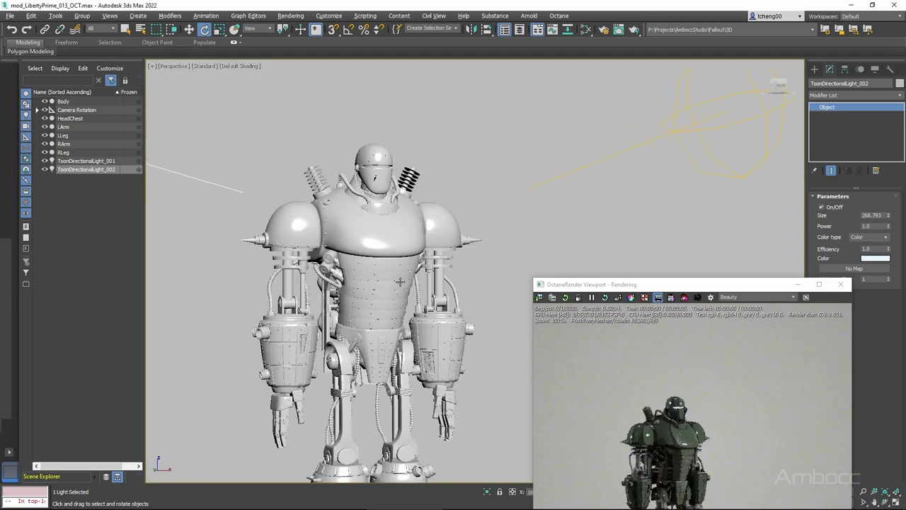
- Rename ToonDirectionalLight_001 as ToonDirectionalLight_Key and ToonDirectionalLight_002 as ToonDirectionalLight_Rim
middle_click_drag(283, 304, 311, 297, "alt")
middle_click_drag(305, 299, 294, 282)
left_click(108, 161)
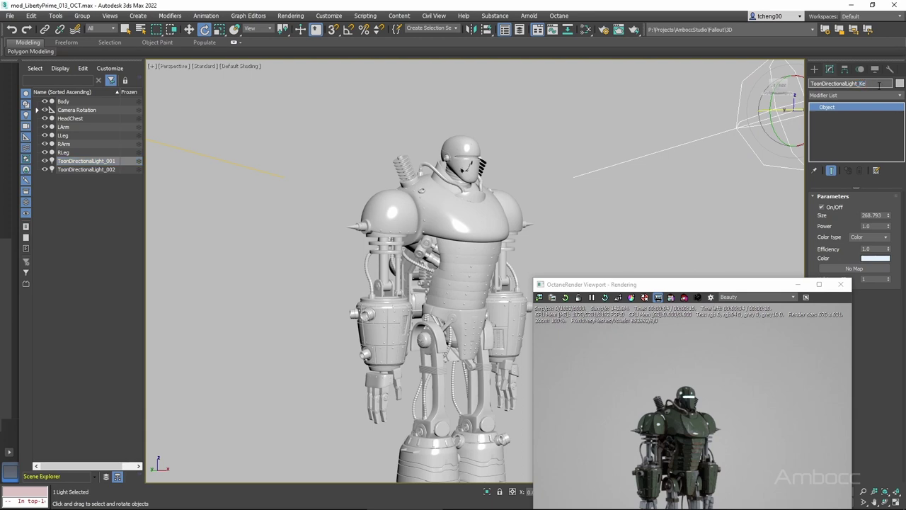
left_click(110, 170)
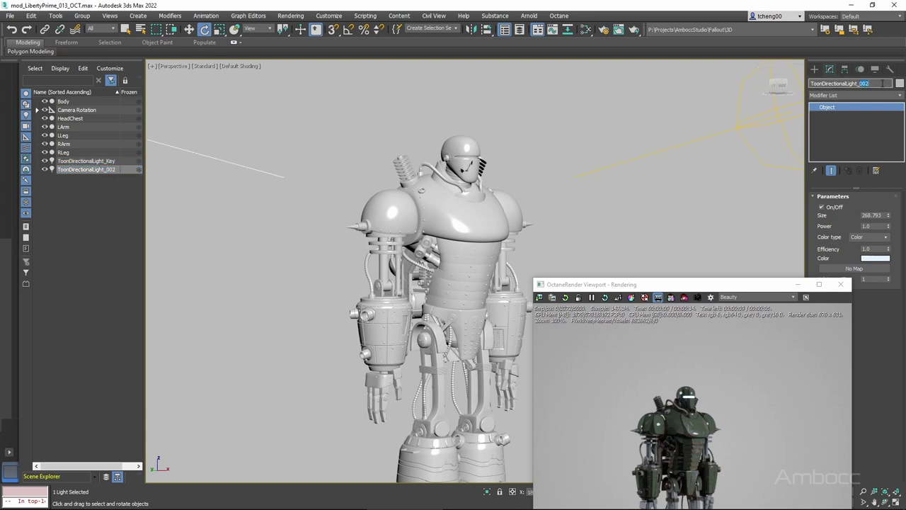
- Set ToonDirectionalLight_Rim's color to pure red with hue 0 and saturation 255
middle_click_drag(396, 305, 369, 306, "alt")
middle_click_drag(404, 305, 406, 233)
mouse_move(407, 233)
middle_mouse_down("alt")
mouse_move(404, 265)
mouse_move(411, 237)
middle_mouse_up("alt")
left_click_drag(709, 285, 627, 141)
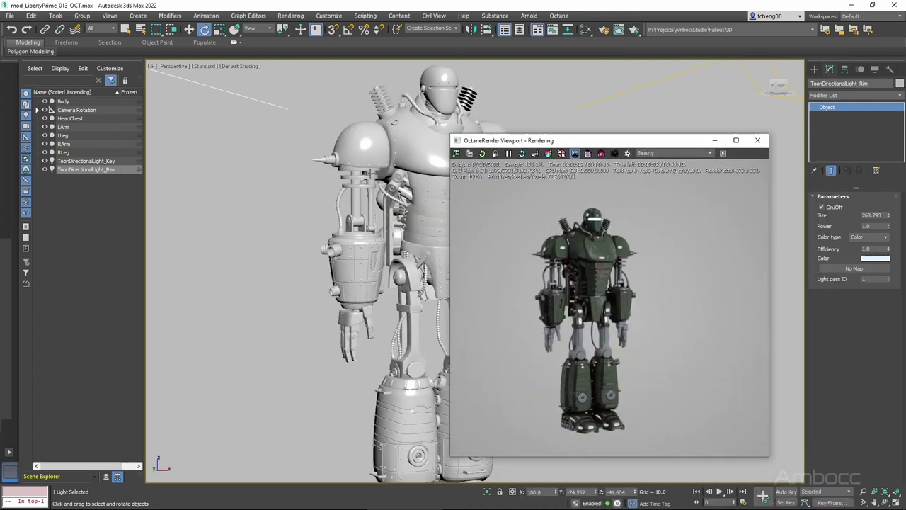
middle_click_drag(276, 227, 281, 358)
scroll(370, 311, "up", 5)
scroll(369, 312, "up", 3)
middle_click_drag(370, 312, 340, 295)
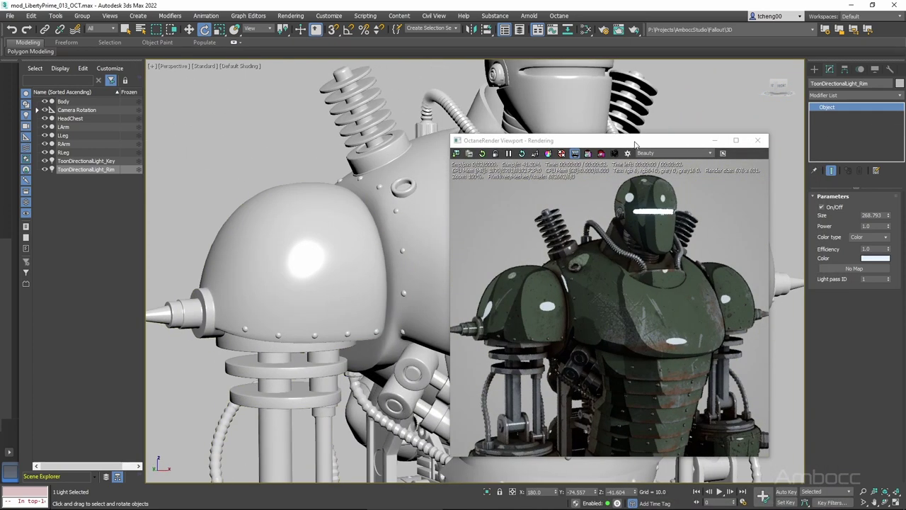
left_click_drag(520, 140, 552, 62)
left_click(97, 172)
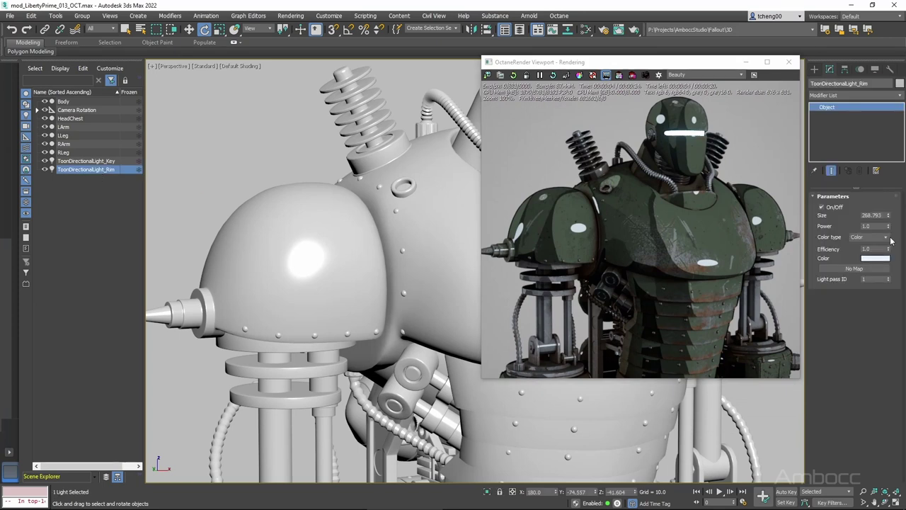
left_click(875, 258)
left_click_drag(723, 216, 723, 213)
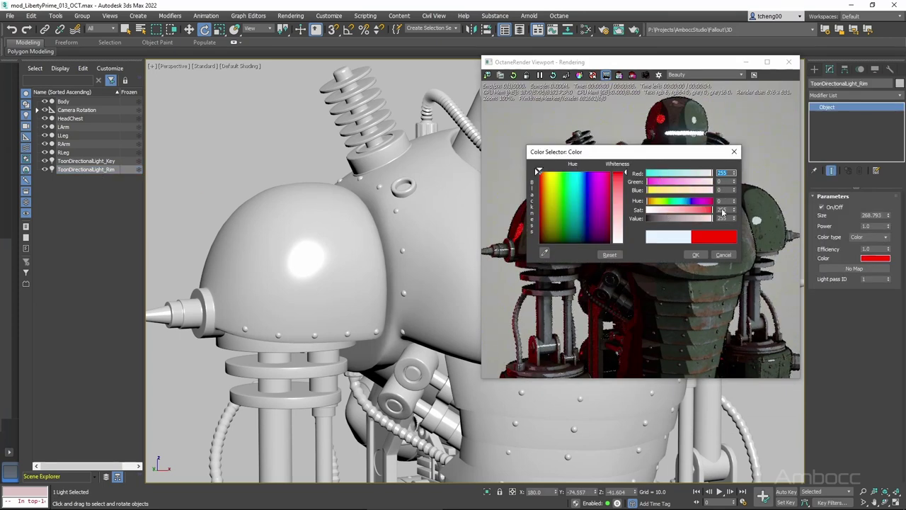
- Fine-tune the rim light's red while watching the render of the robot's upper body, and accept the color
left_click_drag(668, 152, 346, 168)
middle_click_drag(441, 405, 398, 442)
left_click_drag(347, 169, 380, 185)
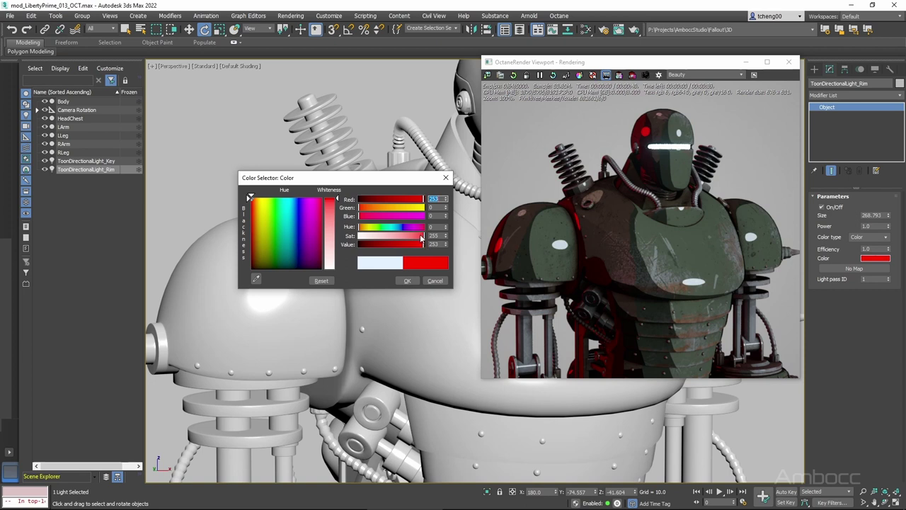
mouse_move(422, 236)
left_mouse_down()
mouse_move(408, 237)
mouse_move(424, 239)
left_mouse_up()
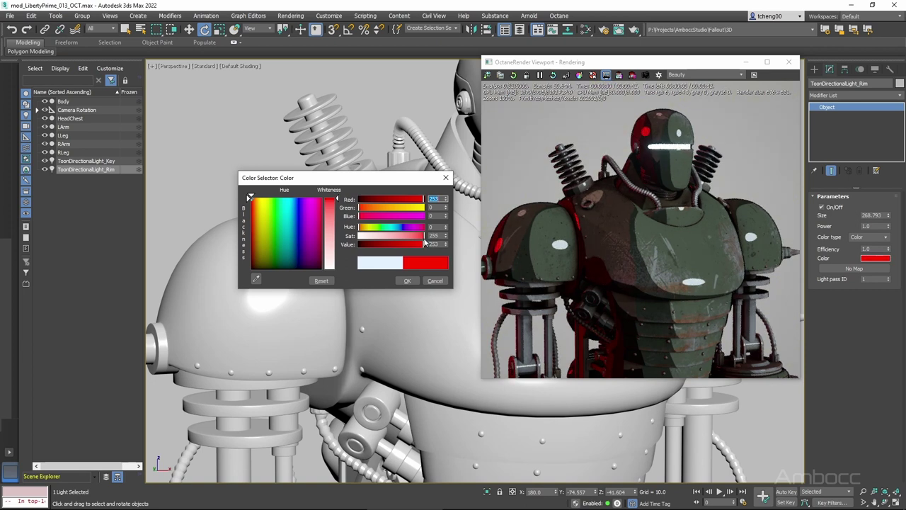
left_click(410, 281)
middle_click_drag(389, 303, 406, 307, "alt")
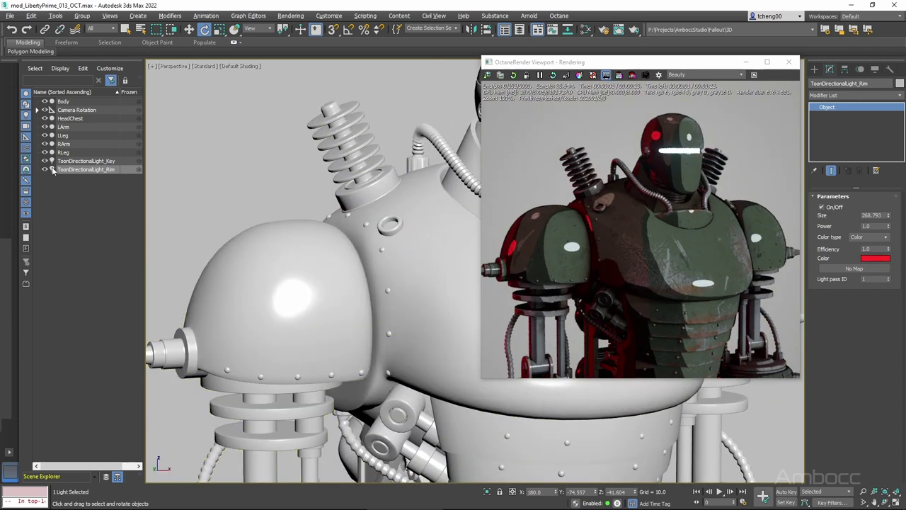
- Reduce the shared Toon Ramp to two bands by moving the white stop to the end, recoloring the gray stop white and centering it
key("m")
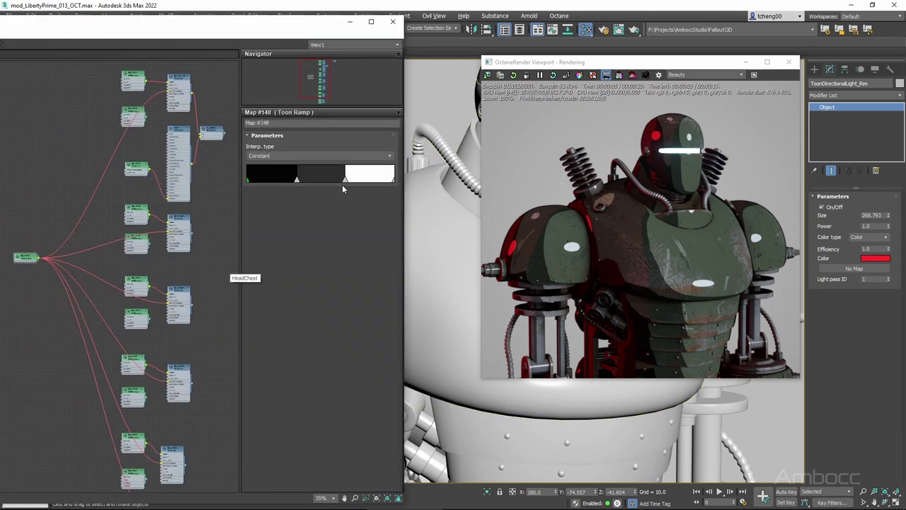
mouse_move(342, 187)
left_mouse_down()
mouse_move(333, 185)
mouse_move(395, 184)
mouse_move(319, 183)
mouse_move(392, 182)
left_mouse_up()
double_click(297, 180)
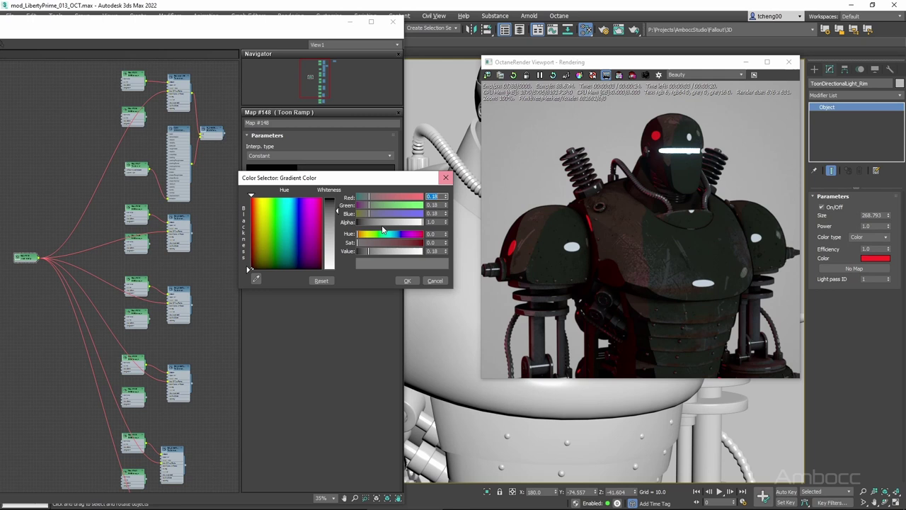
left_click(407, 281)
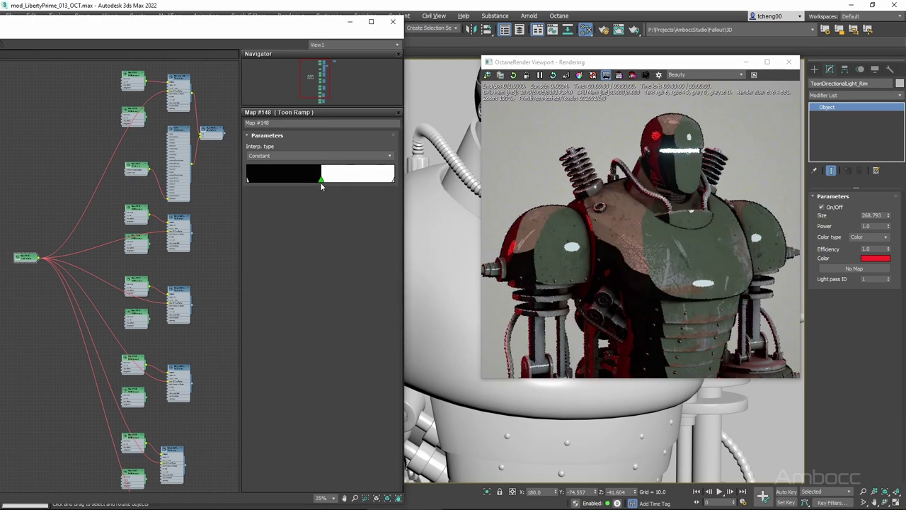
mouse_move(320, 182)
left_mouse_down()
mouse_move(393, 182)
mouse_move(319, 182)
left_mouse_up()
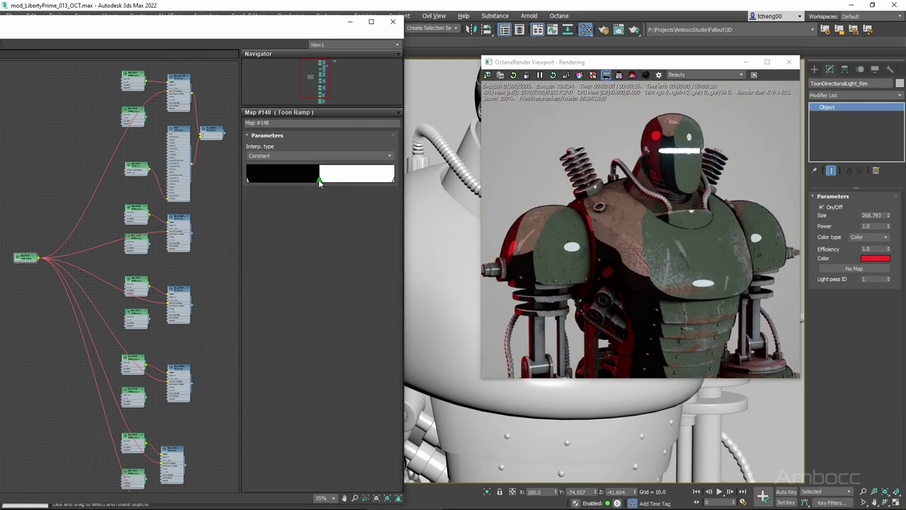
- Try Linear interpolation on the shared Toon Ramp and restore Constant
left_click(255, 172)
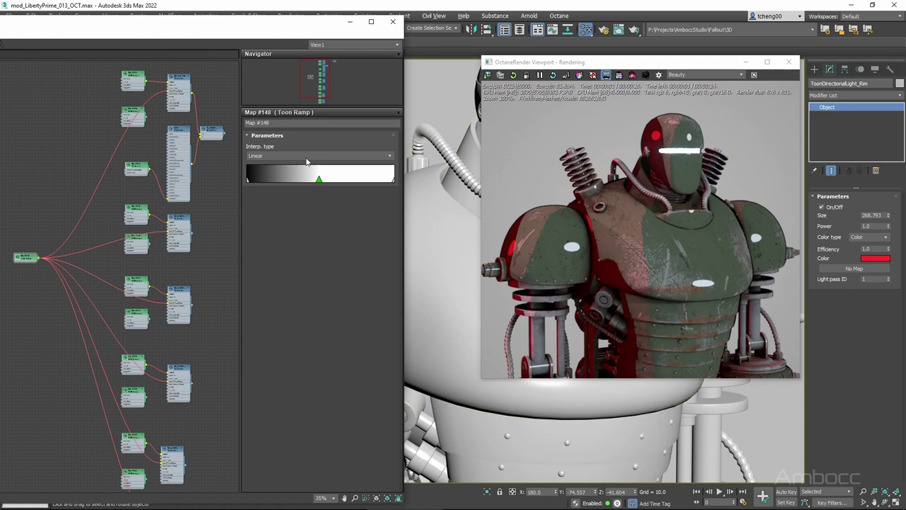
left_click(306, 156)
left_click(306, 174)
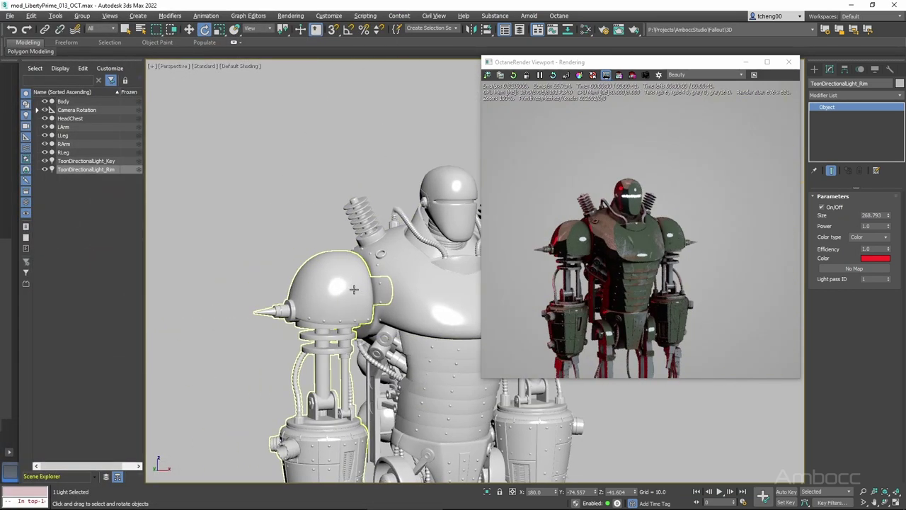
- Switch to a layout with two side-by-side viewports and make the first one a Perspective view
scroll(354, 289, "up", 3)
middle_click_drag(370, 266, 354, 266)
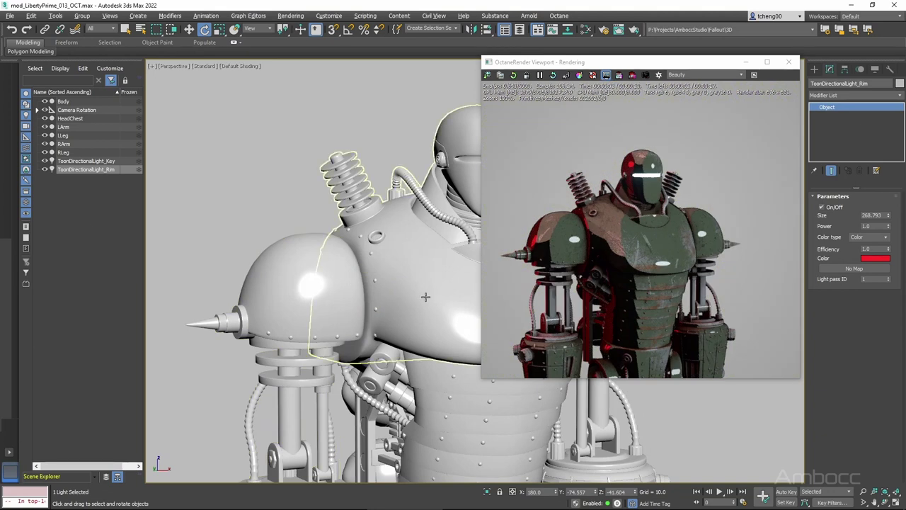
left_click_drag(640, 64, 304, 63)
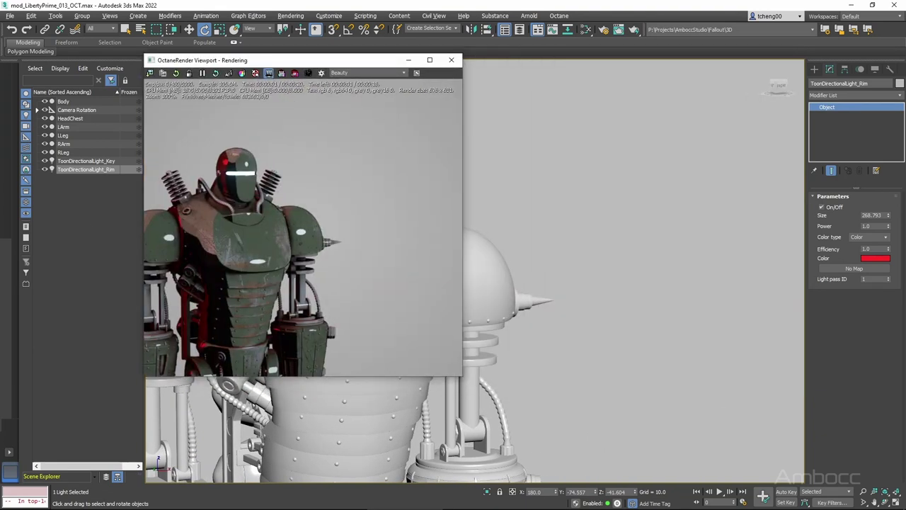
left_click(9, 451)
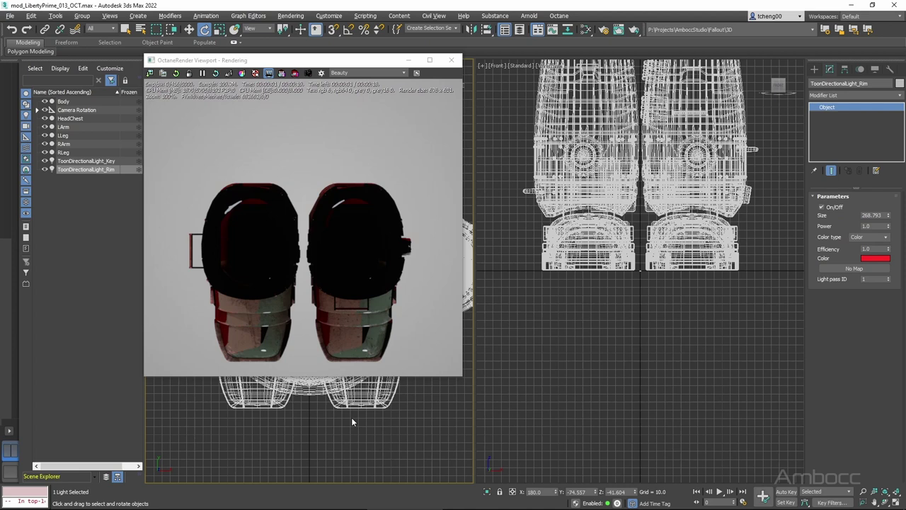
left_click(341, 429)
key("p")
scroll(341, 429, "down", 10)
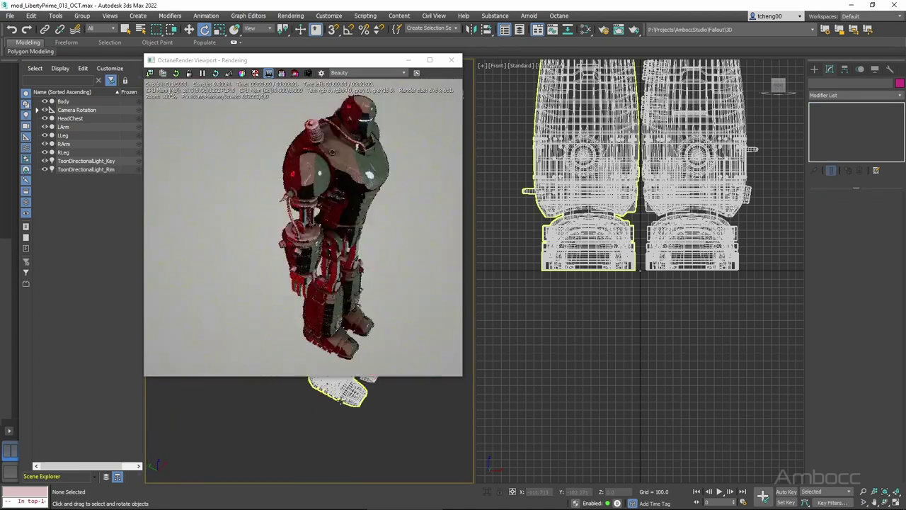
- Frame the robot's upper body in the first view, make the second a Perspective view, and lock the Octane render to the first
left_click_drag(312, 60, 666, 121)
scroll(372, 347, "up", 10)
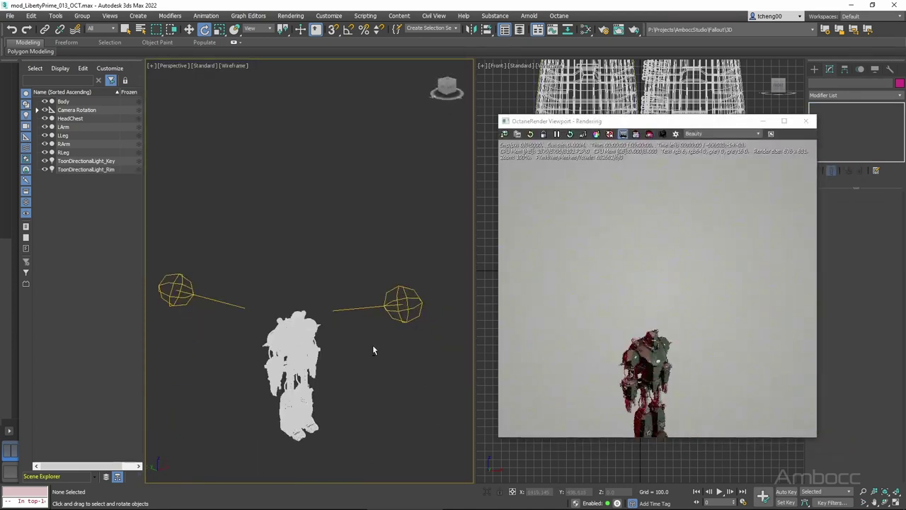
scroll(345, 280, "up", 3)
middle_click_drag(399, 221, 425, 223, "alt")
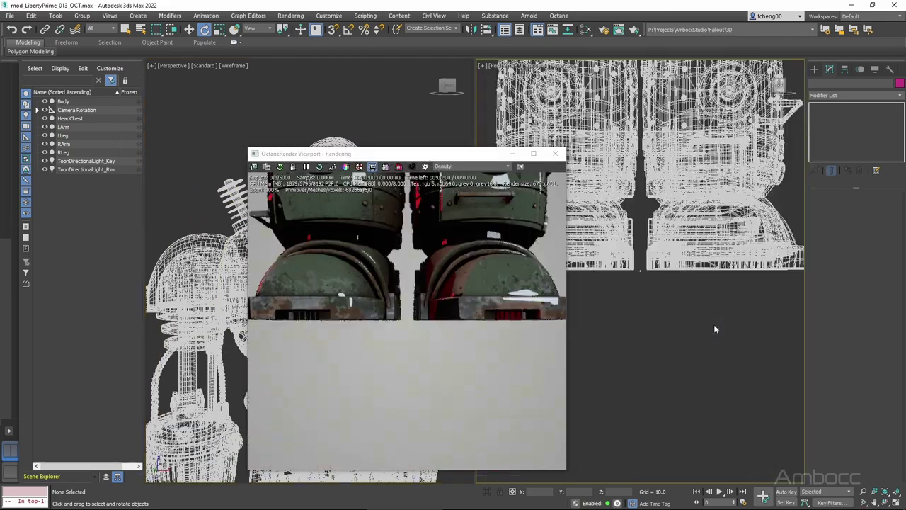
left_click(346, 107)
middle_click_drag(715, 283, 713, 359, "alt")
left_click(347, 107)
left_click_drag(424, 153, 388, 140)
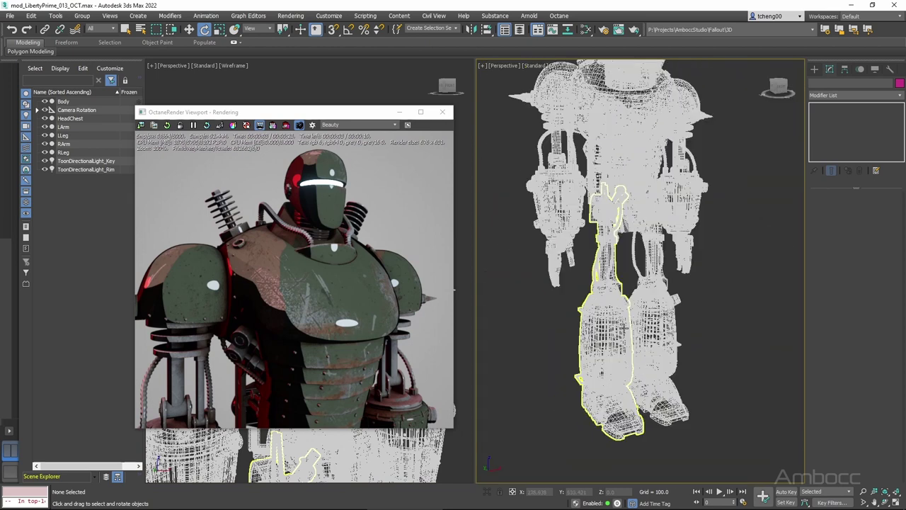
- Frame both toon lights in the second Perspective view and rotate ToonDirectionalLight_Key to adjust its lighting on the robot
scroll(624, 328, "down", 5)
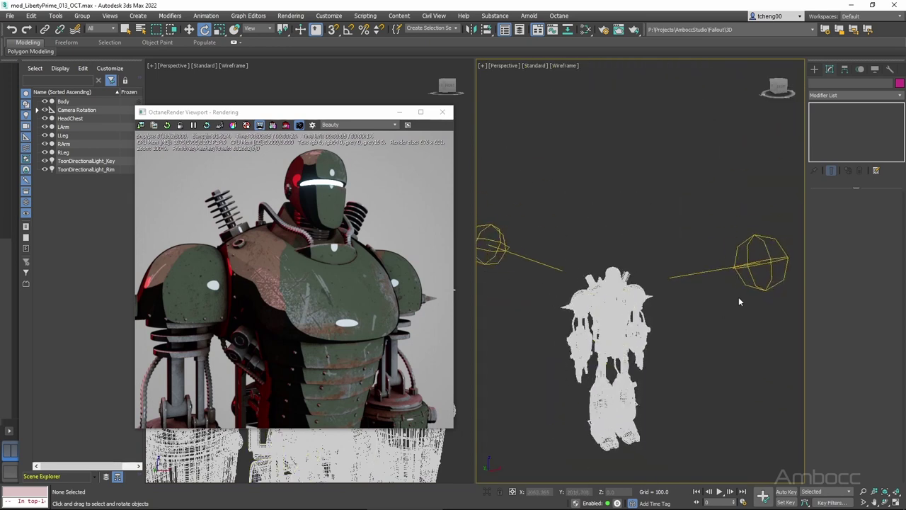
left_click(751, 285)
middle_click_drag(716, 382, 678, 354, "alt")
middle_click_drag(678, 354, 649, 383)
left_click_drag(726, 307, 737, 306)
middle_click_drag(685, 370, 663, 359, "alt")
middle_click_drag(380, 455, 396, 493, "alt")
mouse_move(653, 351)
middle_mouse_down("alt")
mouse_move(657, 368)
mouse_move(661, 357)
middle_mouse_up("alt")
mouse_move(742, 296)
left_mouse_down()
mouse_move(758, 297)
mouse_move(739, 301)
left_mouse_up()
left_click(693, 360)
- Select ToonDirectionalLight_Rim and rotate it slightly
middle_click_drag(692, 360, 614, 245, "alt")
left_click(528, 245)
left_click_drag(528, 245, 530, 245)
middle_click_drag(530, 249, 722, 379, "alt")
- Set the reference coordinate system to Local and rotate ToonDirectionalLight_Key slightly with it
left_click(759, 260)
middle_click_drag(759, 261, 722, 278, "alt")
left_click(261, 29)
left_click(251, 66)
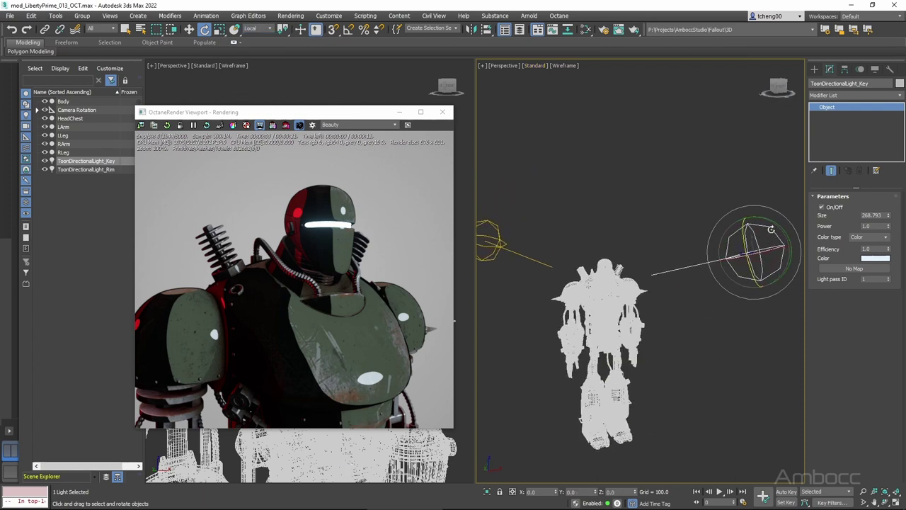
mouse_move(770, 228)
left_mouse_down()
mouse_move(775, 221)
mouse_move(773, 234)
left_mouse_up()
- Rotate ToonDirectionalLight_Rim slightly about its local Y axis
middle_click_drag(639, 349, 674, 350)
left_click(527, 256)
left_click_drag(526, 256, 541, 226)
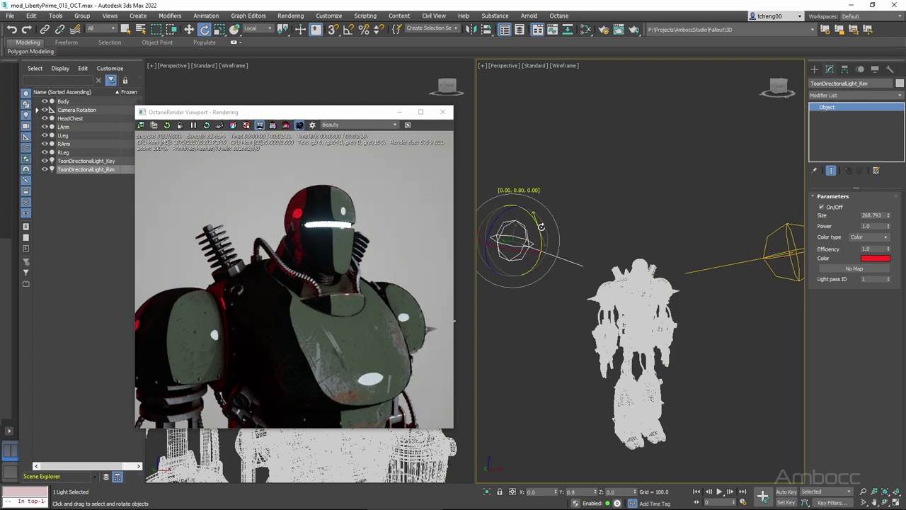
- Open the Slate Material Editor and arrange it side by side with the render window
left_click_drag(297, 111, 546, 105)
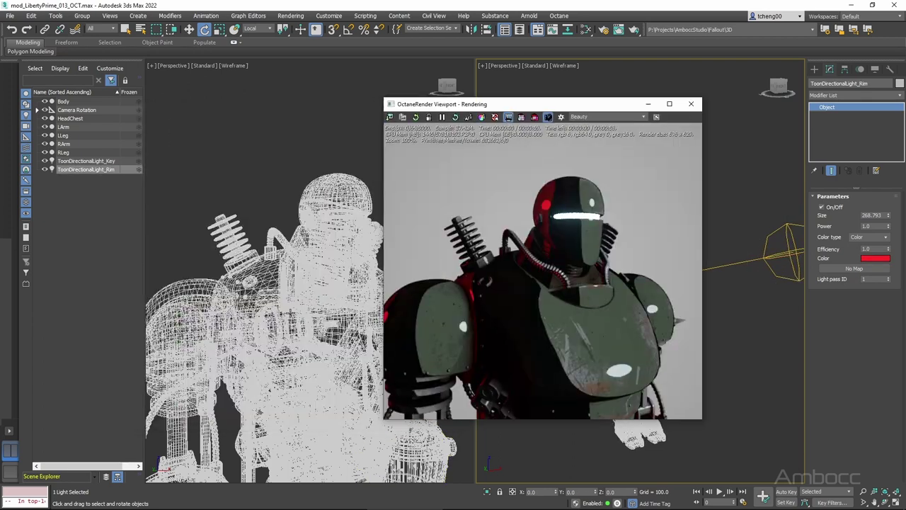
middle_click_drag(271, 297, 319, 326, "alt")
left_click_drag(591, 105, 692, 65)
key("m")
left_click_drag(587, 66, 688, 10)
left_click_drag(281, 28, 465, 14)
scroll(279, 299, "up", 5)
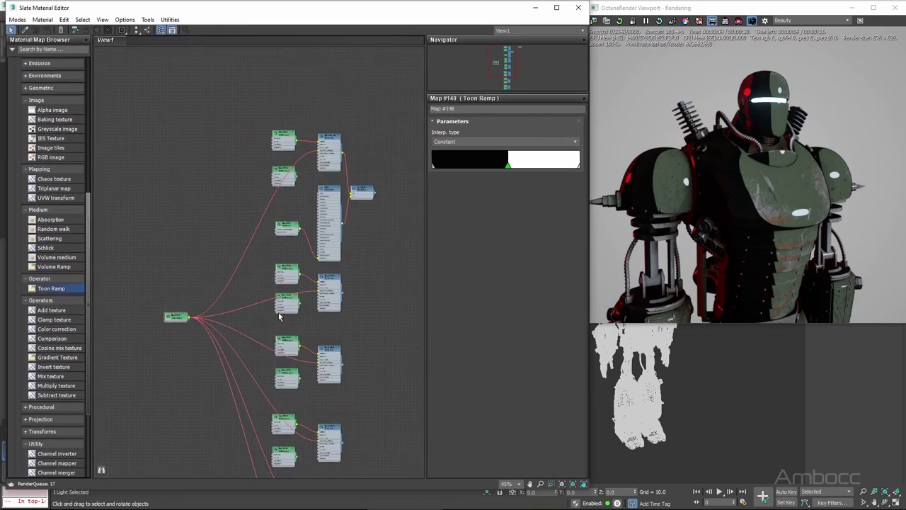
- Shift the Toon Ramp's middle stop toward black, add another stop in the white area, and darken the middle band to near black
mouse_move(508, 164)
left_mouse_down()
mouse_move(563, 170)
mouse_move(489, 168)
left_mouse_up()
left_click(538, 167)
double_click(489, 168)
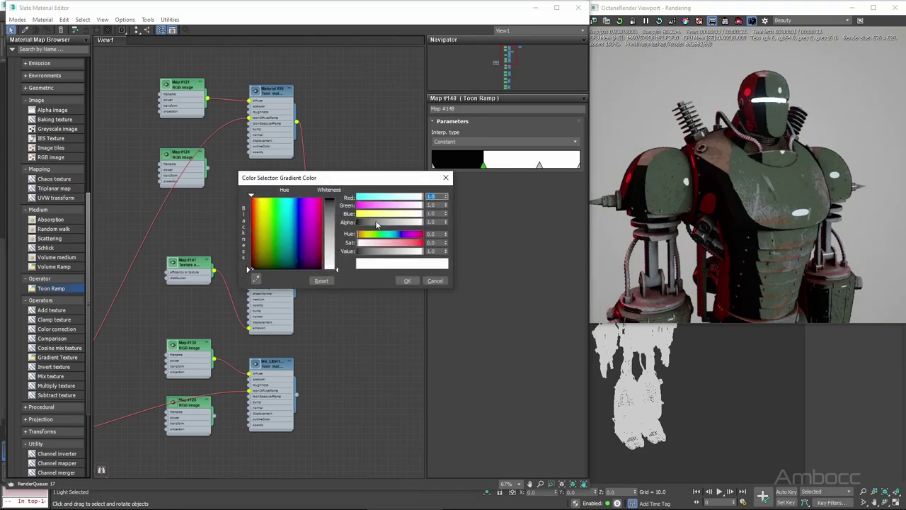
left_click(415, 281)
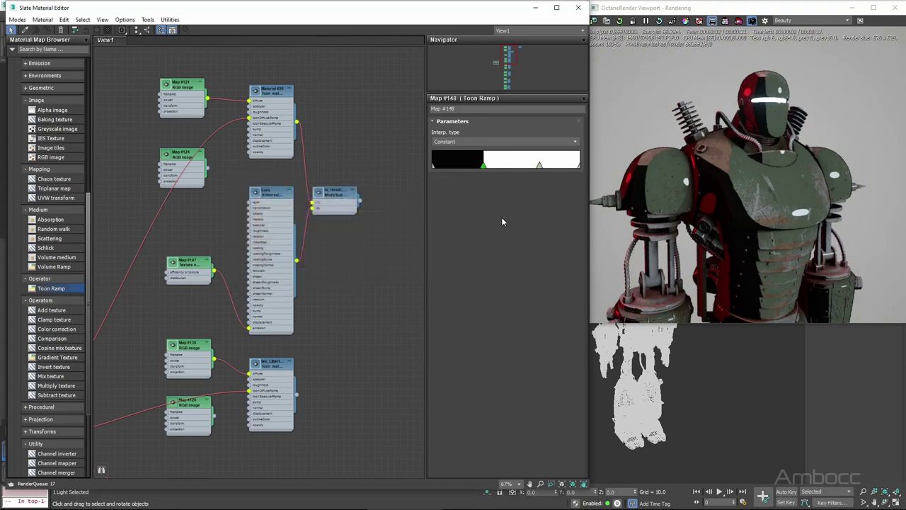
double_click(483, 167)
left_click_drag(422, 251, 356, 253)
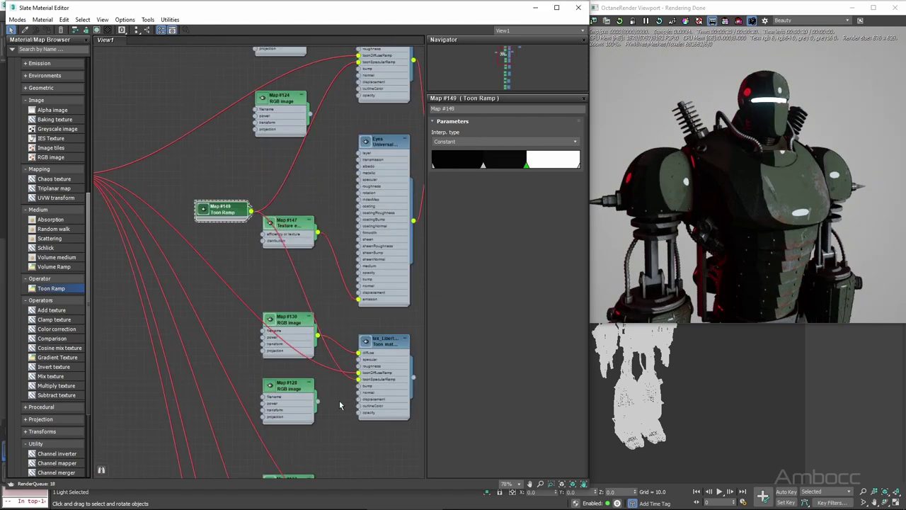
- Connect the Map #149 Toon Ramp to the toonSpecularRamp input of the Toon materials that use Map #133 and Map #135
middle_click_drag(250, 332, 255, 227)
left_click_drag(240, 115, 179, 436)
middle_click_drag(355, 339, 365, 213)
left_click_drag(195, 310, 165, 317)
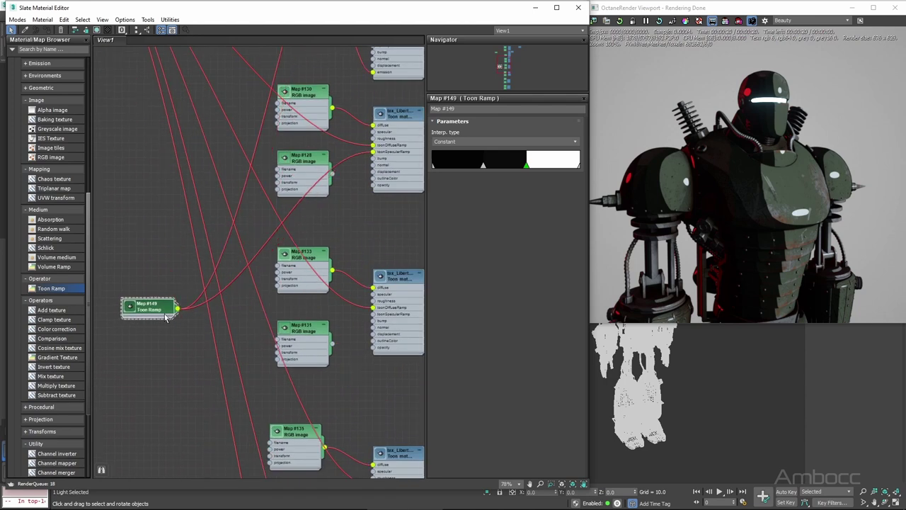
left_click_drag(338, 327, 177, 314)
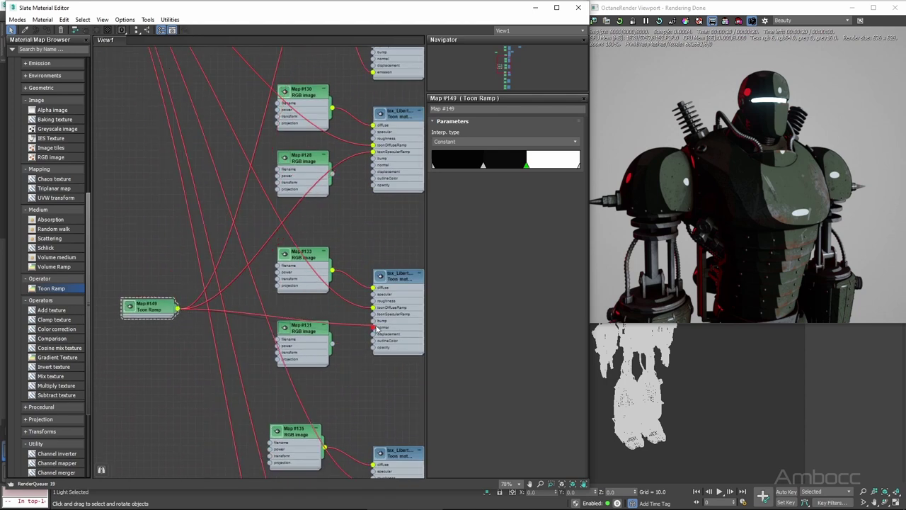
middle_click_drag(198, 399, 223, 245)
left_click_drag(177, 153, 186, 353)
middle_click_drag(213, 360, 162, 260)
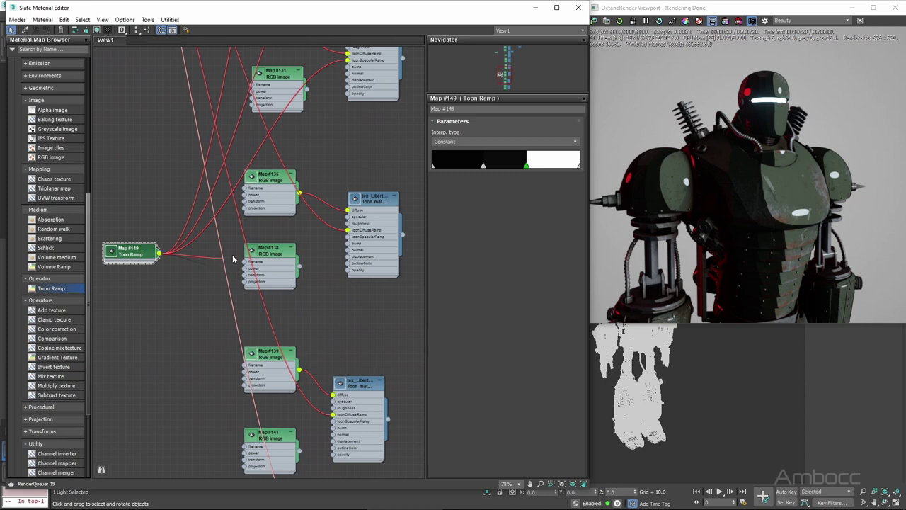
- Connect the Map #149 Toon Ramp to the toonSpecularRamp input of the Toon materials that use Map #139 and Map #144
middle_click_drag(332, 276, 350, 192)
left_click_drag(159, 176, 182, 359)
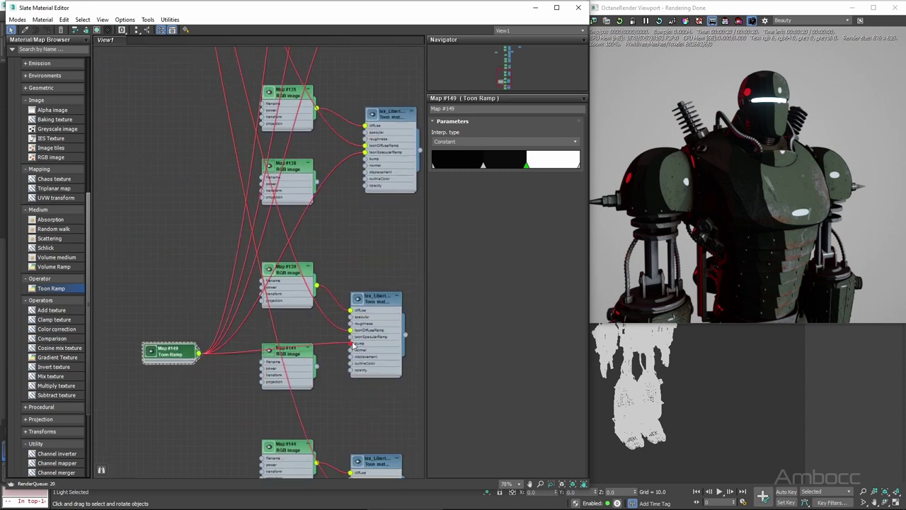
left_click_drag(353, 344, 352, 337)
middle_click_drag(193, 423, 183, 256)
left_click_drag(165, 184, 172, 309)
scroll(234, 346, "down", 6)
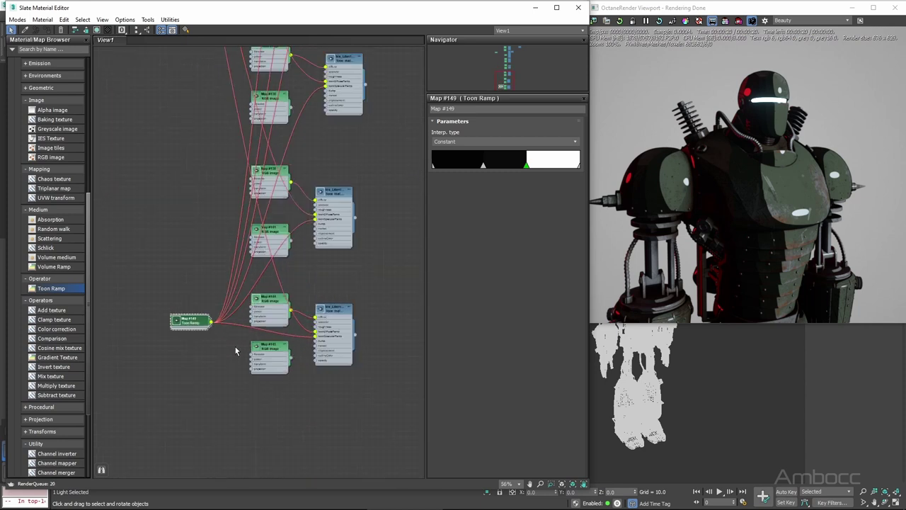
- Try Linear interpolation on the Map #148 Toon Ramp, move the Map #149 ramp further away, and restore Constant on Map #148
left_click_drag(210, 394, 198, 148)
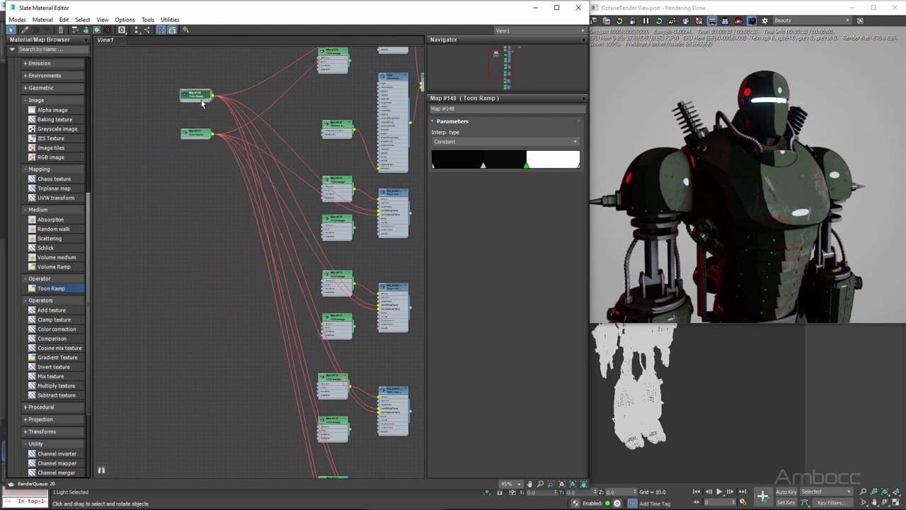
left_click(201, 100)
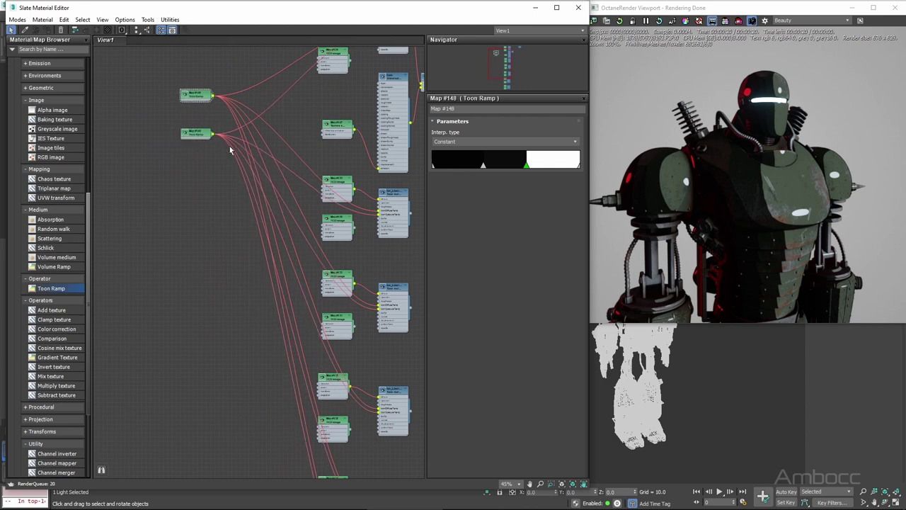
left_click(471, 142)
left_click(453, 153)
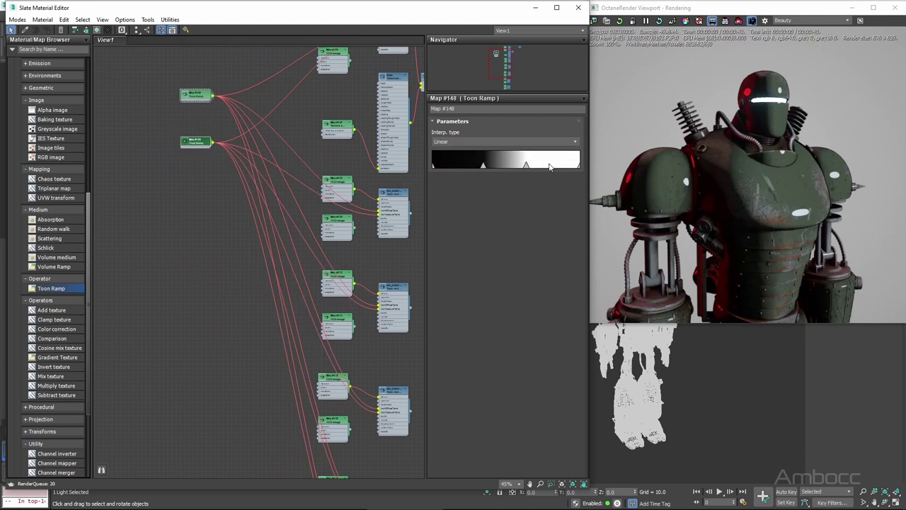
mouse_move(527, 167)
left_mouse_down()
mouse_move(575, 164)
mouse_move(526, 168)
left_mouse_up()
middle_click_drag(208, 279, 207, 288)
left_click_drag(193, 154, 192, 189)
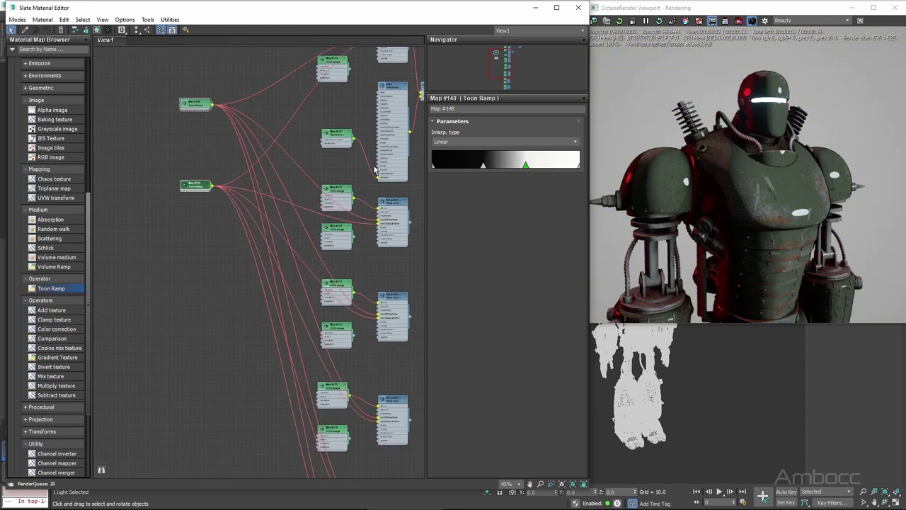
left_click(496, 150)
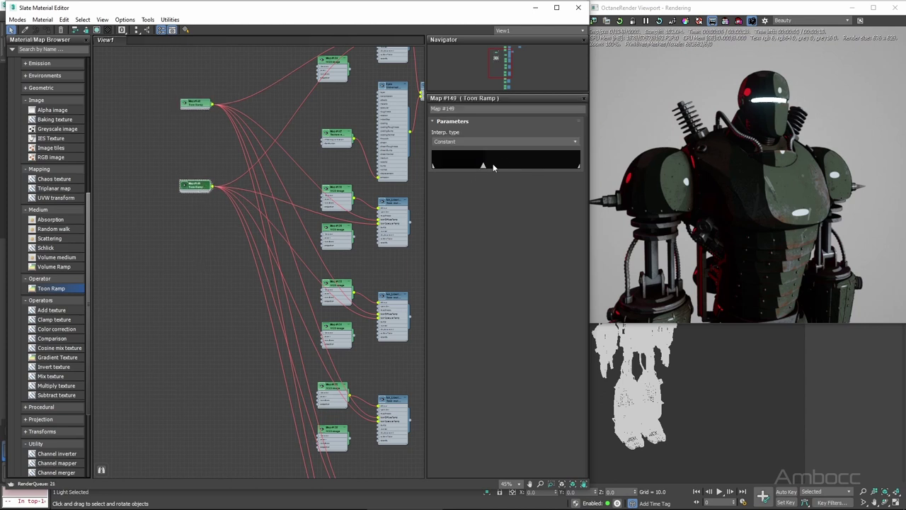
- Try Linear and Cubic interpolation on the Map #149 Toon Ramp, and delete that ramp from the node view
left_click(461, 156)
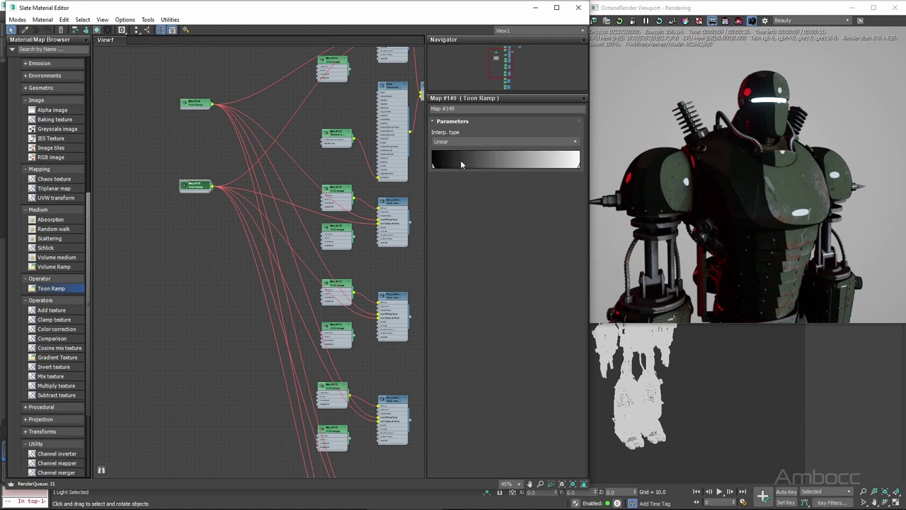
left_click(468, 162)
left_click_drag(199, 197, 195, 209)
left_click(465, 164)
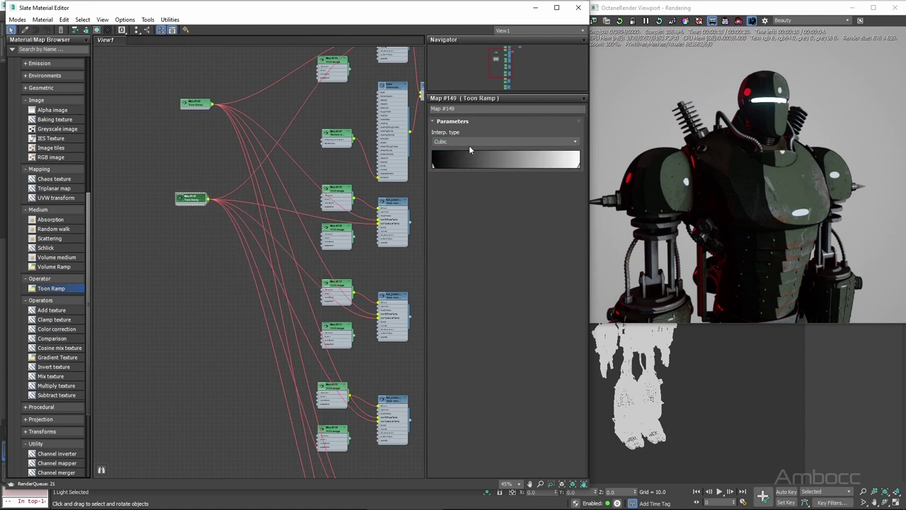
left_click(468, 143)
left_click(465, 157)
left_click(207, 304)
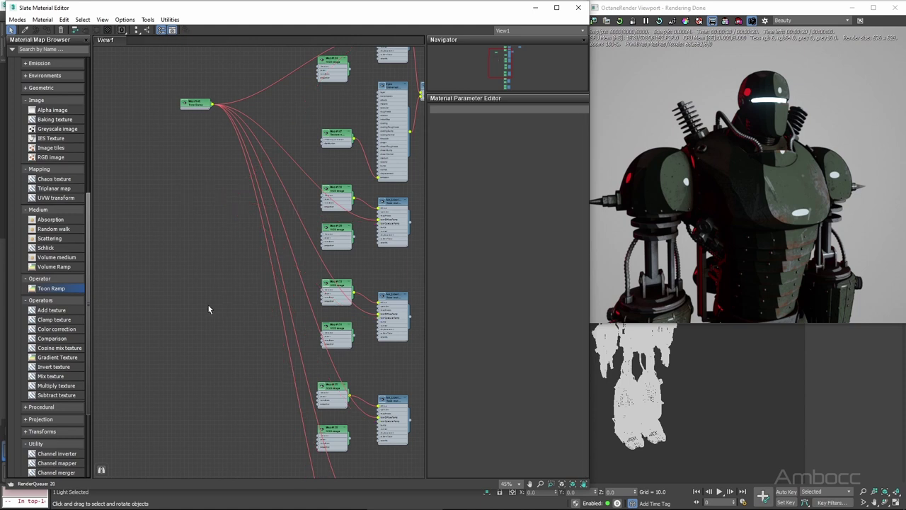
- Set the Roughness of the Material #26 Toon material to 0.083
scroll(195, 328, "up", 5)
double_click(297, 187)
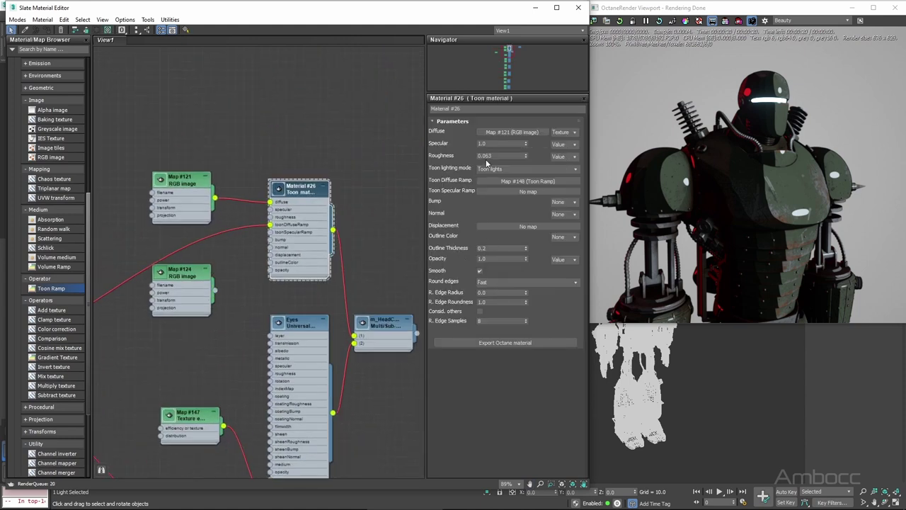
left_click(524, 157)
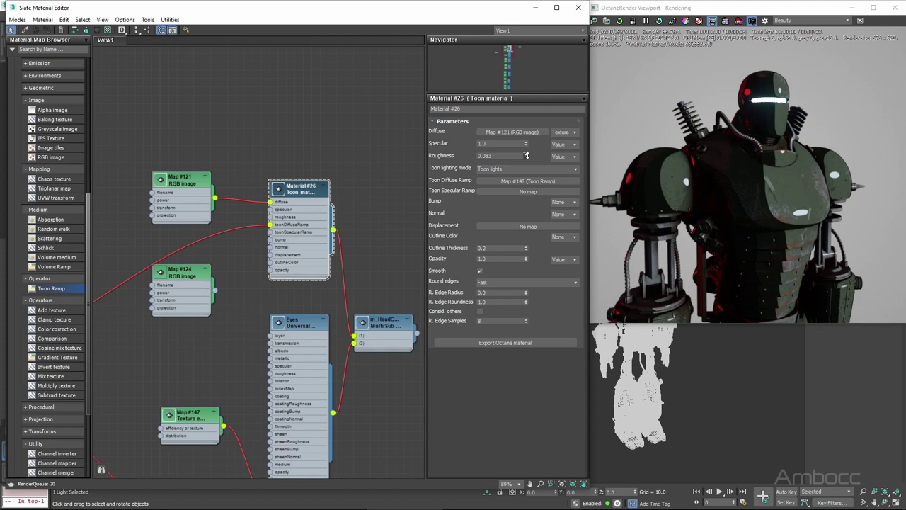
left_click_drag(526, 155, 530, 153)
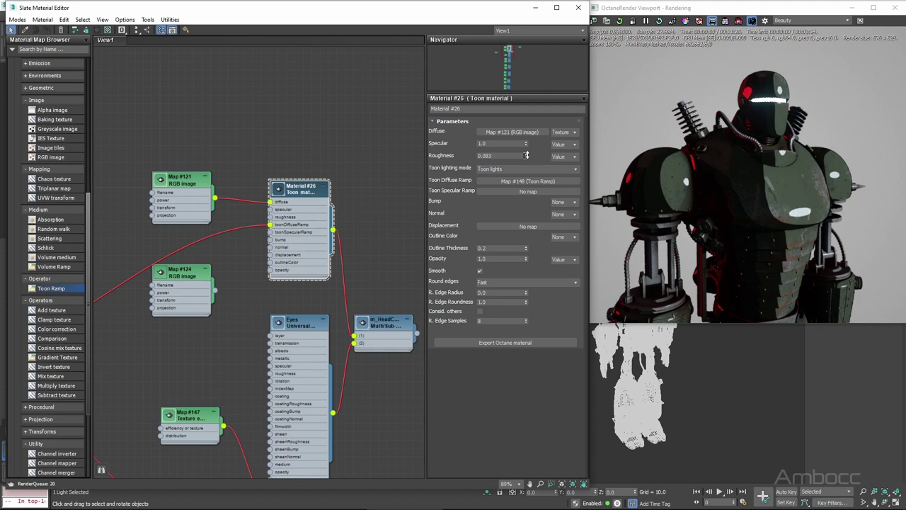
right_click(525, 157)
scroll(170, 333, "down", 3)
middle_click_drag(170, 333, 317, 250)
scroll(318, 250, "down", 2)
double_click(167, 257)
key("ctrl+c")
key("ctrl+v")
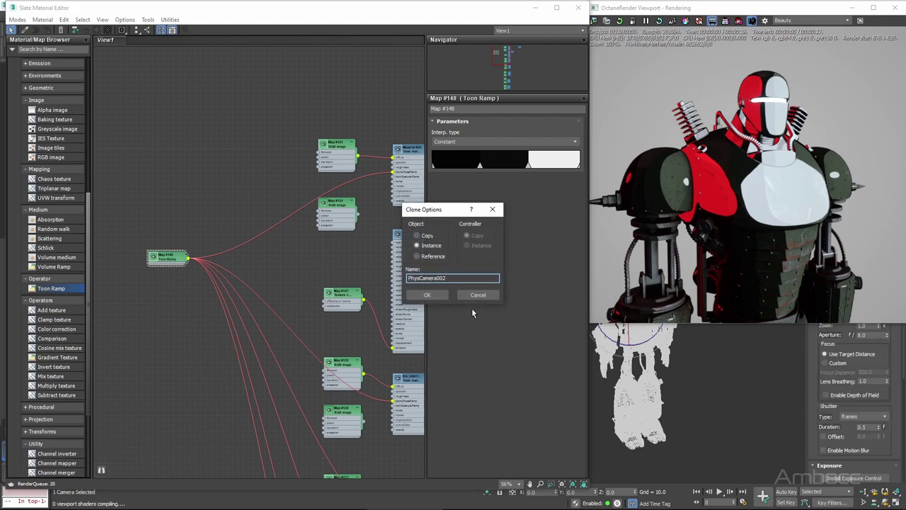
left_click(475, 295)
- Duplicate the Map #148 Toon Ramp into Material #26's toonSpecularRamp input and try Linear interpolation on the copy
mouse_move(168, 264)
left_mouse_down()
mouse_move(174, 296)
mouse_move(181, 268)
left_mouse_up()
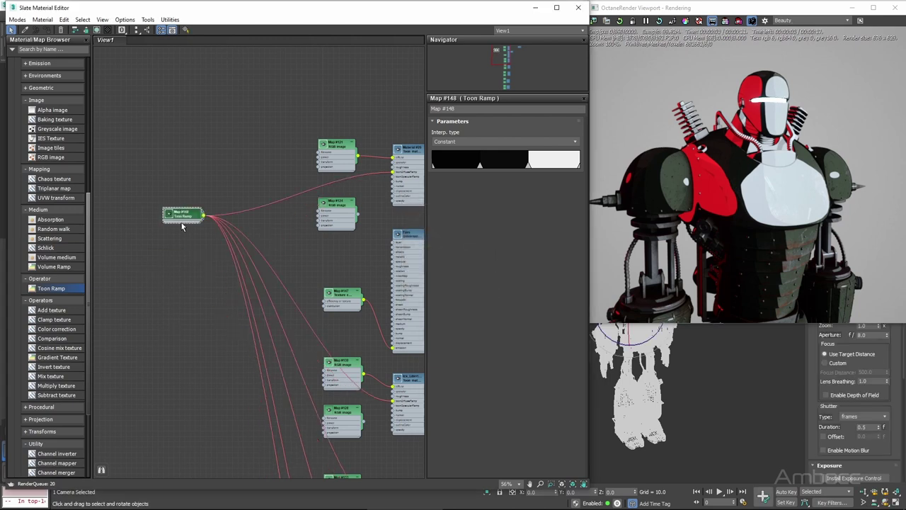
left_click_drag(188, 218, 286, 237, "shift")
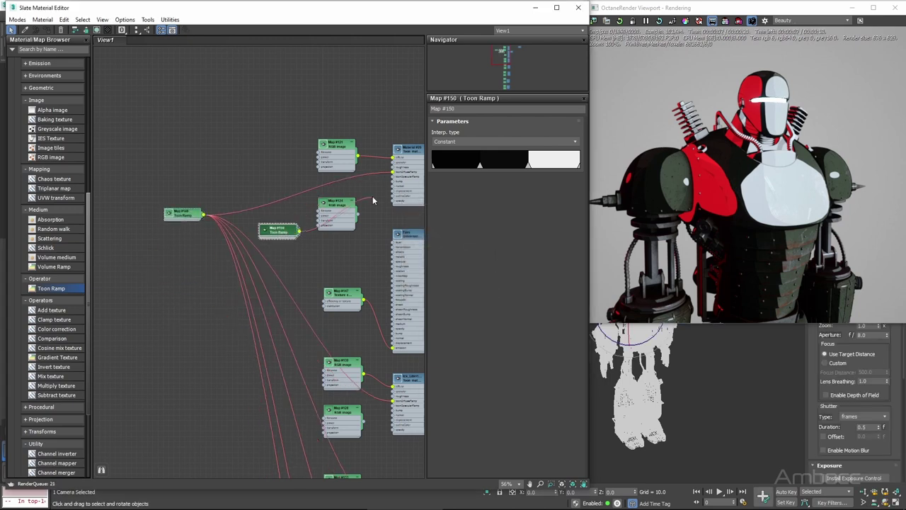
left_click(467, 143)
left_click(449, 161)
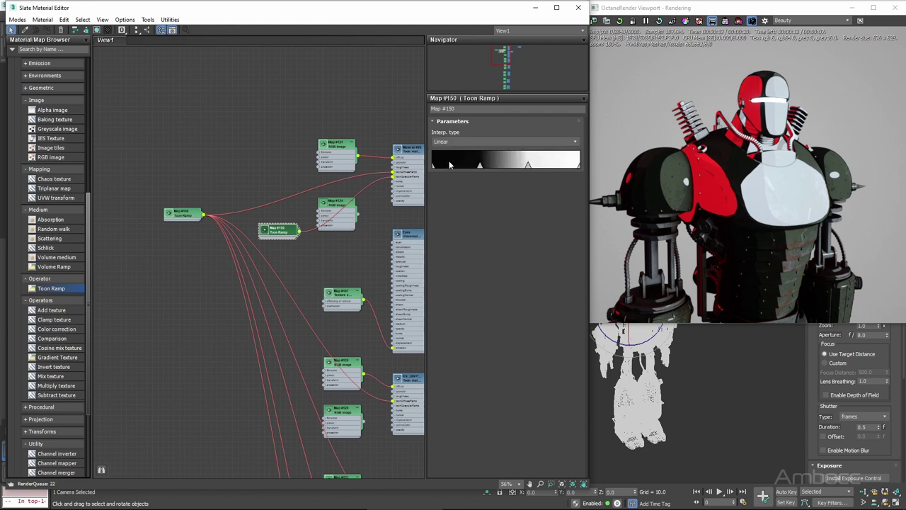
left_click(464, 142)
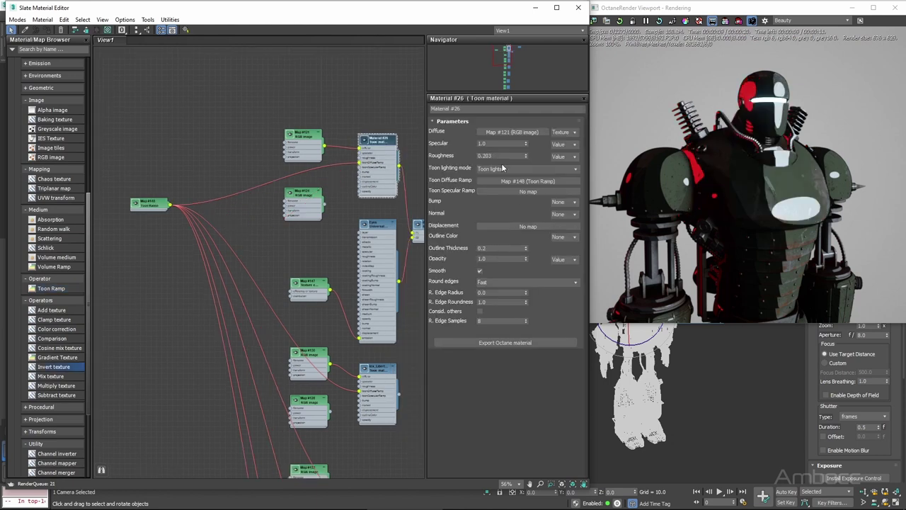
- Set the Roughness of the Material #26 Toon material to 0.193
mouse_move(526, 162)
left_mouse_down()
mouse_move(522, 202)
mouse_move(527, 140)
mouse_move(526, 153)
left_mouse_up()
double_click(489, 144)
type("19")
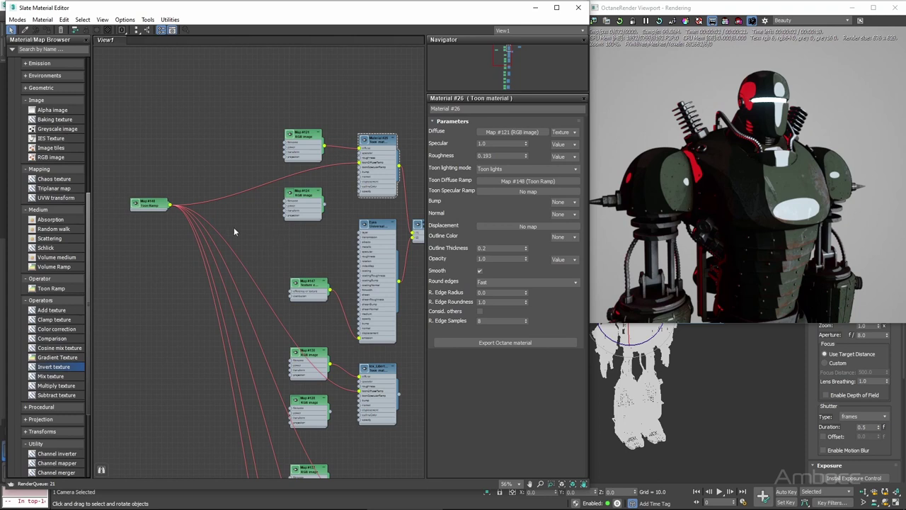
- Duplicate the Map #148 Toon Ramp into Material #26's toonSpecularRamp input, set the copy to Cubic interpolation without middle stops, and restart the render
left_click(149, 203)
left_click_drag(145, 244, 280, 218, "shift")
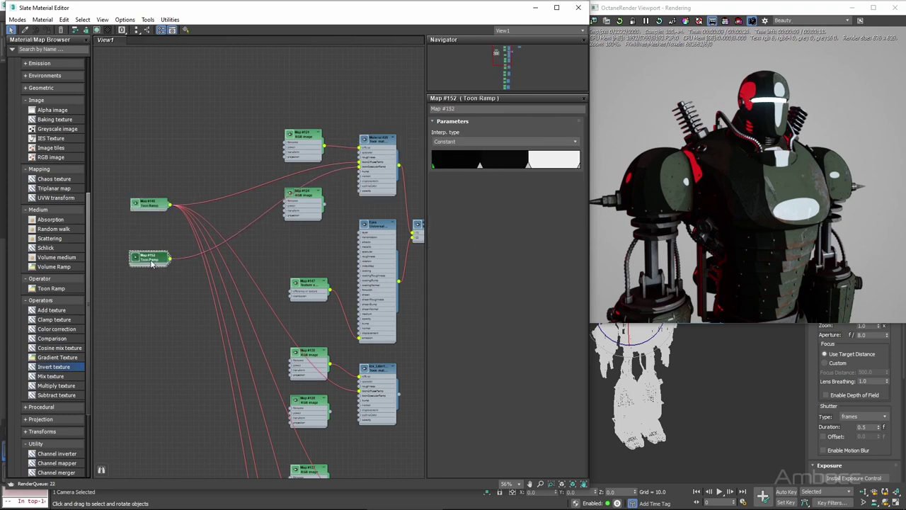
left_click(478, 141)
left_click(464, 167)
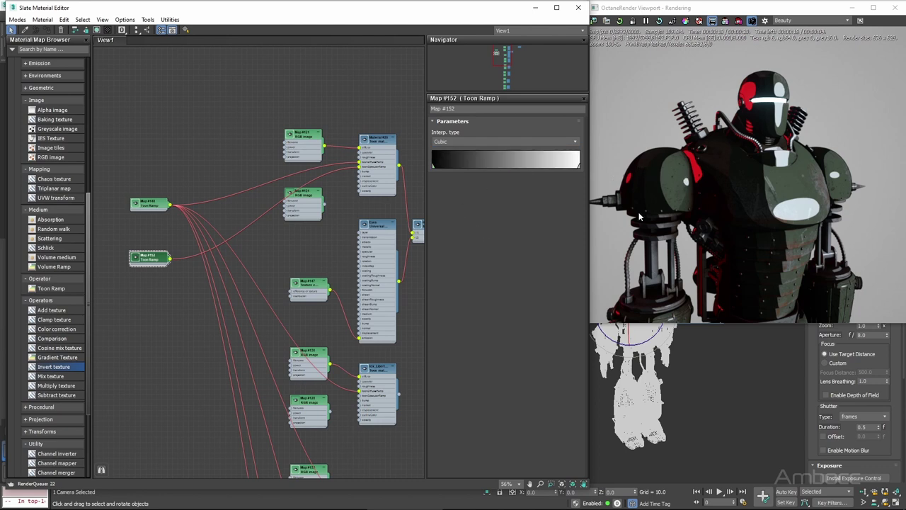
left_click(621, 22)
left_click(157, 320)
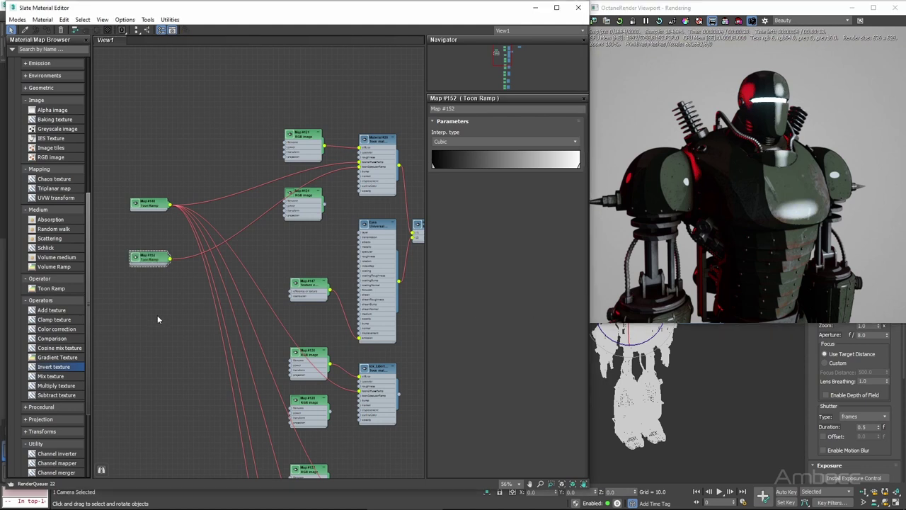
left_click_drag(150, 264, 150, 261)
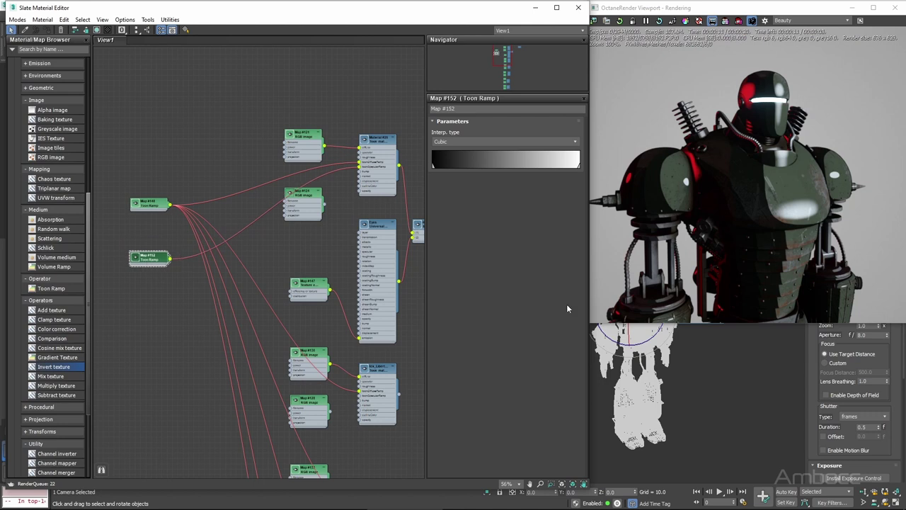
- Try Linear interpolation on Material #26's specular Toon Ramp, and set it to Constant
left_click(456, 141)
left_click(460, 162)
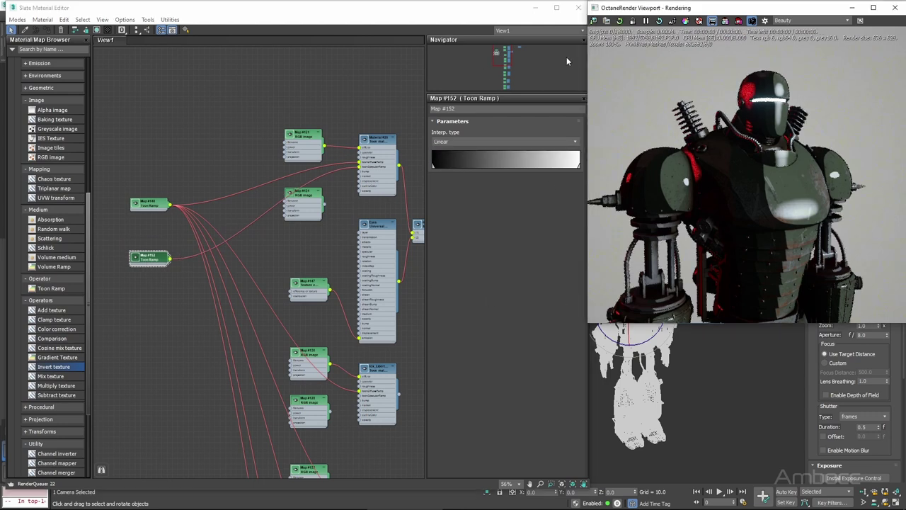
left_click_drag(585, 88, 588, 87)
left_click(237, 334)
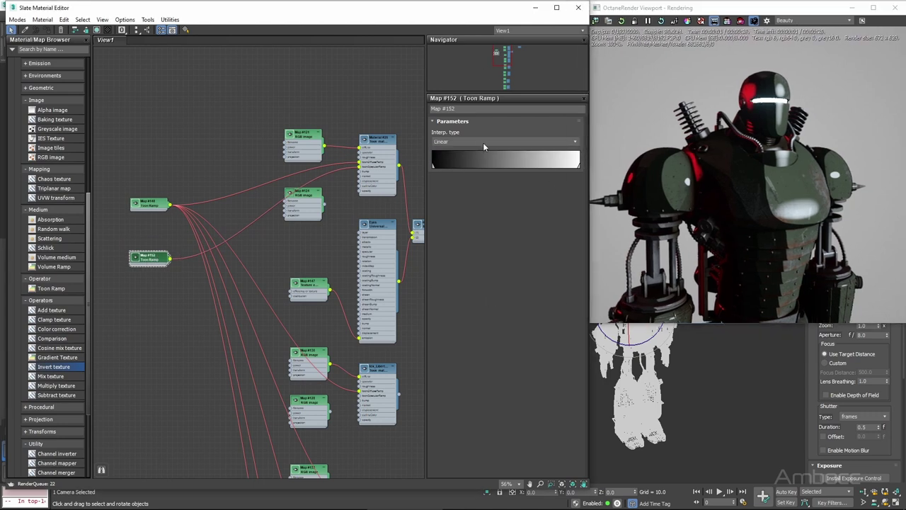
left_click(484, 142)
left_click(485, 150)
- Try a high Roughness on Material #26, and set it to 0.1
double_click(363, 170)
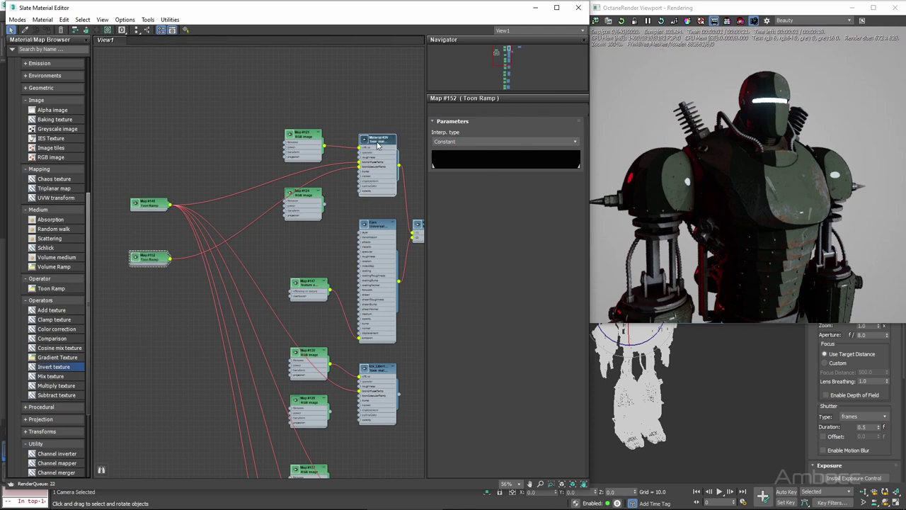
left_click(524, 157)
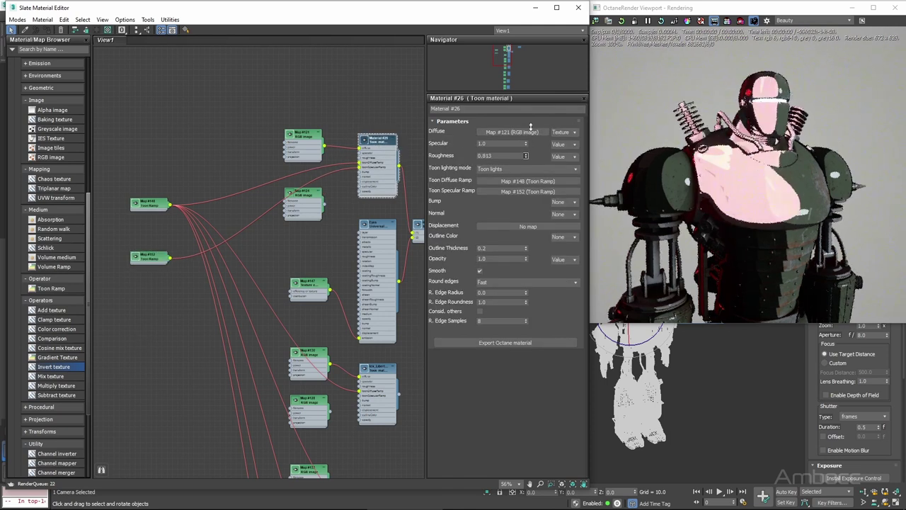
left_click_drag(523, 155, 523, 152)
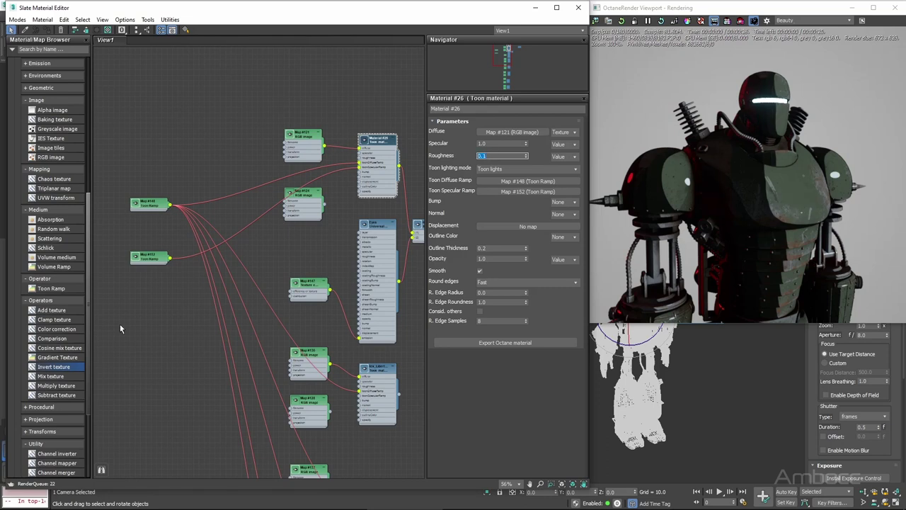
- Add two stops to the Map #152 Toon Ramp, giving it a grey middle band and a white band with Value 1.0
double_click(149, 257)
left_click(514, 167)
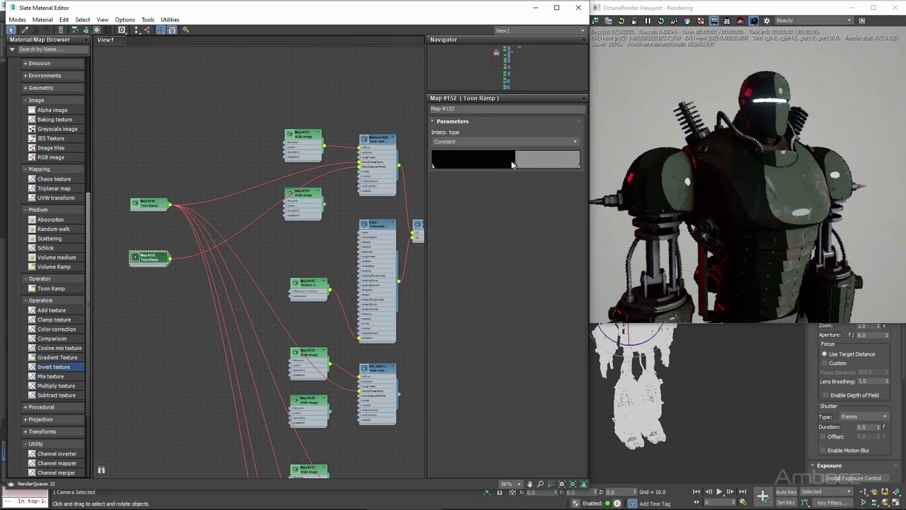
mouse_move(491, 168)
left_mouse_down()
mouse_move(425, 165)
mouse_move(529, 168)
mouse_move(479, 168)
left_mouse_up()
double_click(479, 167)
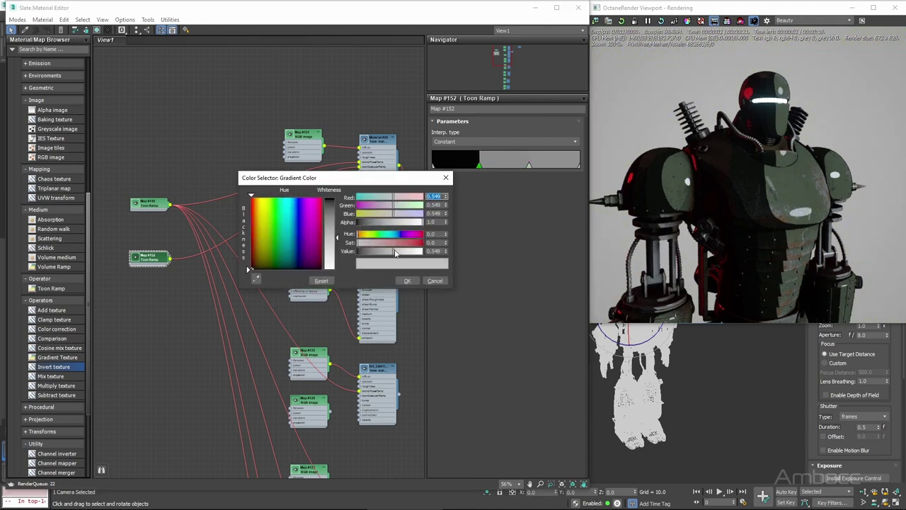
left_click(407, 280)
double_click(528, 164)
left_click_drag(402, 252, 424, 252)
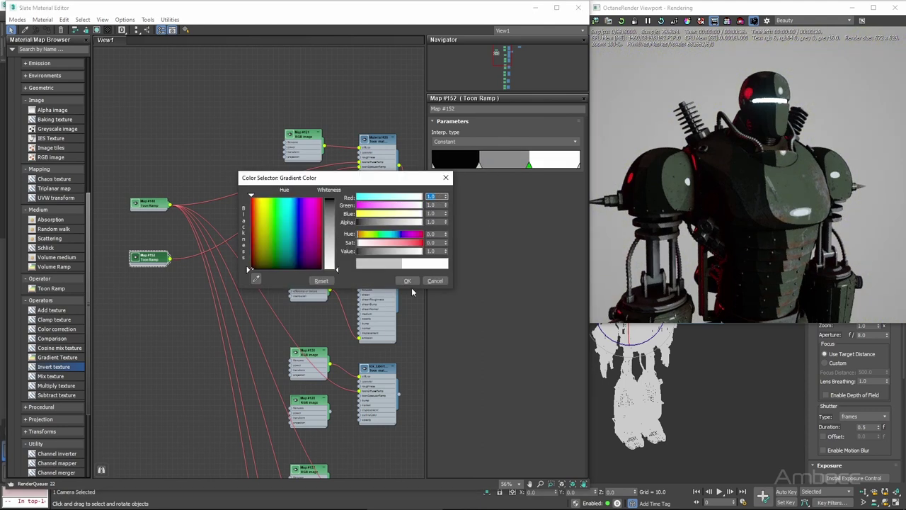
left_click(407, 280)
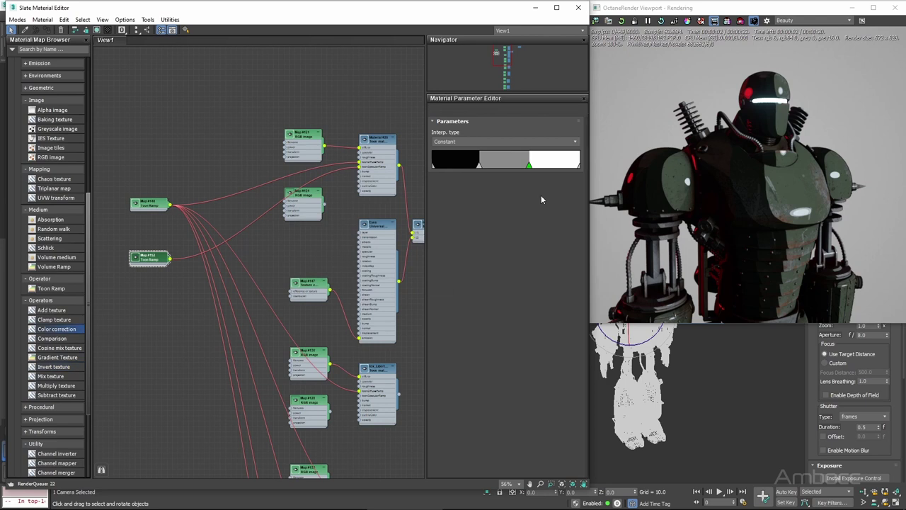
- Add a Color correction map beside the Toon Ramps, and shift the Map #152 stops to narrow the white band
left_click(359, 180)
left_click(149, 257)
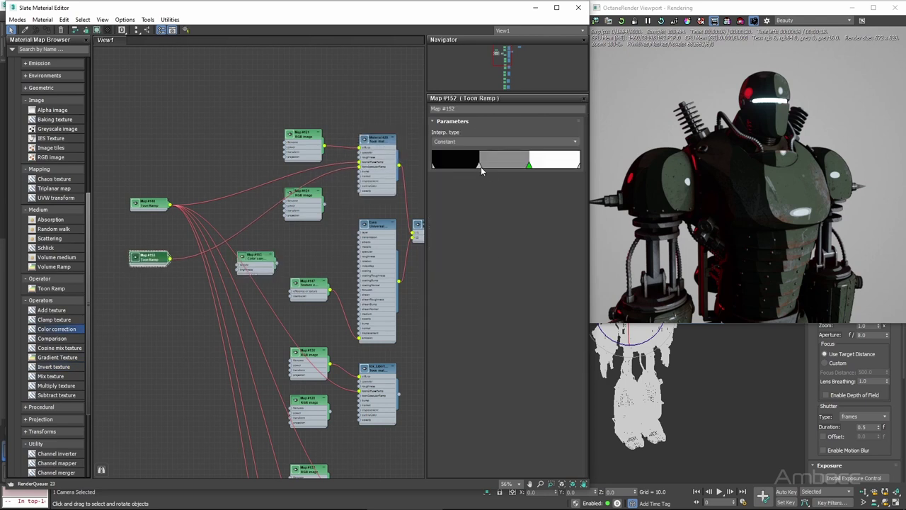
left_click_drag(480, 167, 555, 167)
left_click(498, 167)
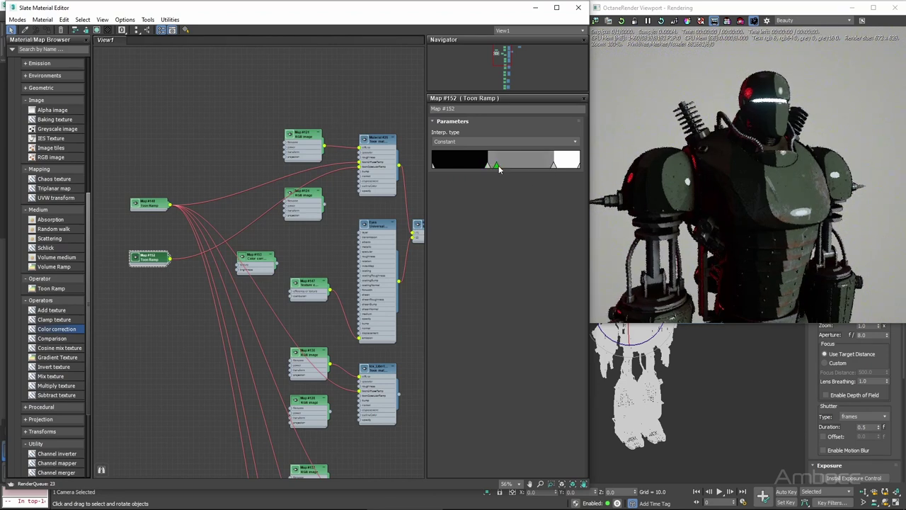
left_click_drag(499, 167, 478, 168)
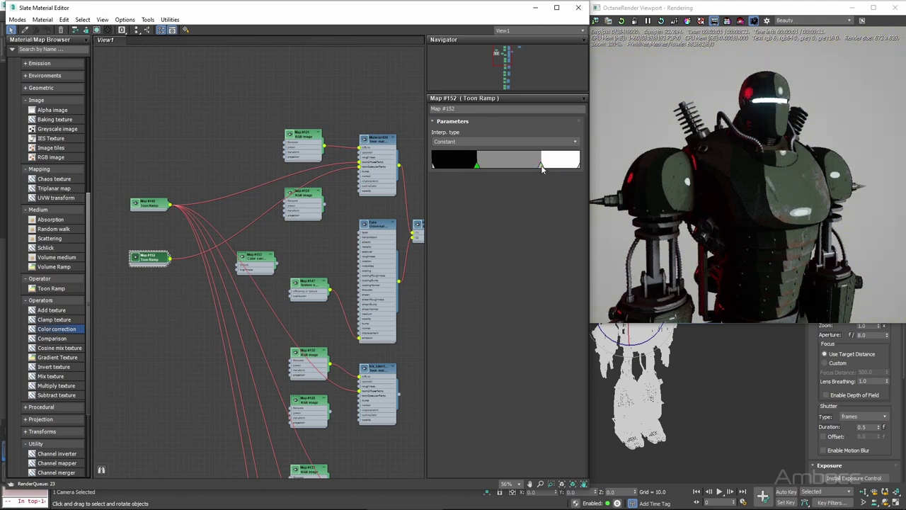
- Remove the grey and white stops from the Map #152 Toon Ramp and set its first stop to white with Value 1.0
left_click_drag(542, 169, 484, 279)
left_click_drag(476, 166, 507, 169)
left_click_drag(439, 176, 557, 246)
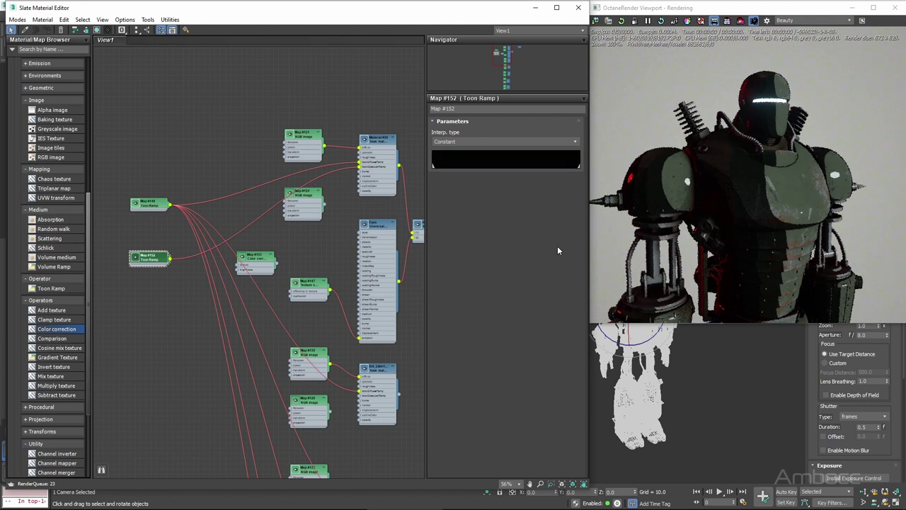
double_click(434, 167)
left_click_drag(372, 253, 431, 263)
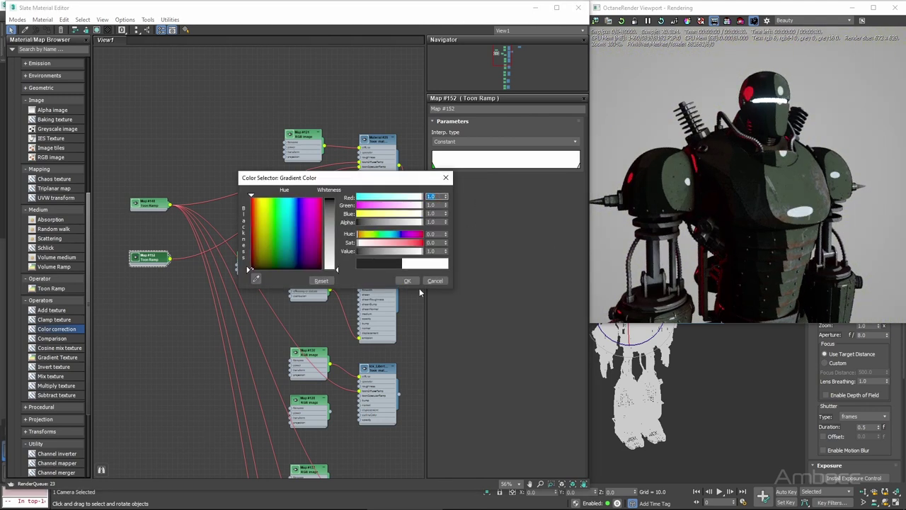
left_click(408, 281)
- Set Material #26's Roughness to 0.05 and Specular to 0.39, and nudge the Map #152 node closer to Map #148
double_click(372, 140)
left_click_drag(526, 157, 526, 157)
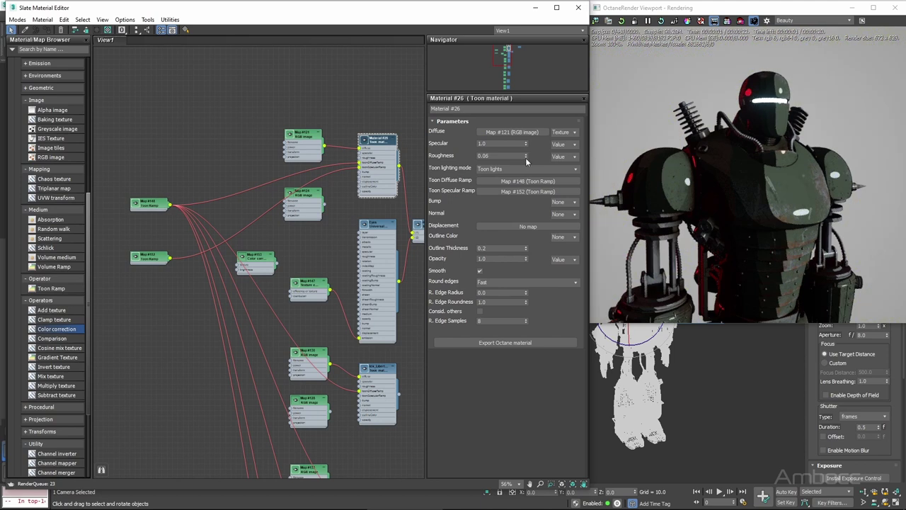
left_click(497, 143)
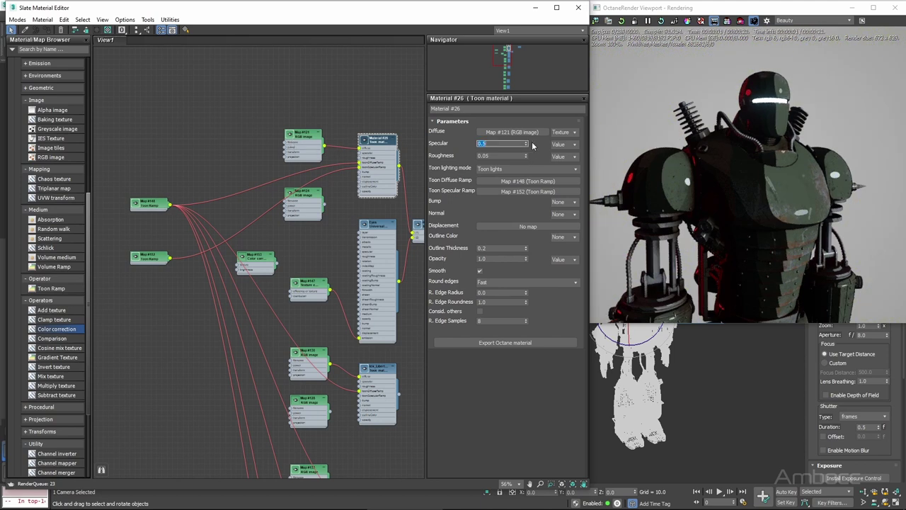
mouse_move(526, 144)
left_mouse_down()
mouse_move(524, 159)
mouse_move(527, 145)
left_mouse_up()
left_click_drag(161, 281, 146, 256)
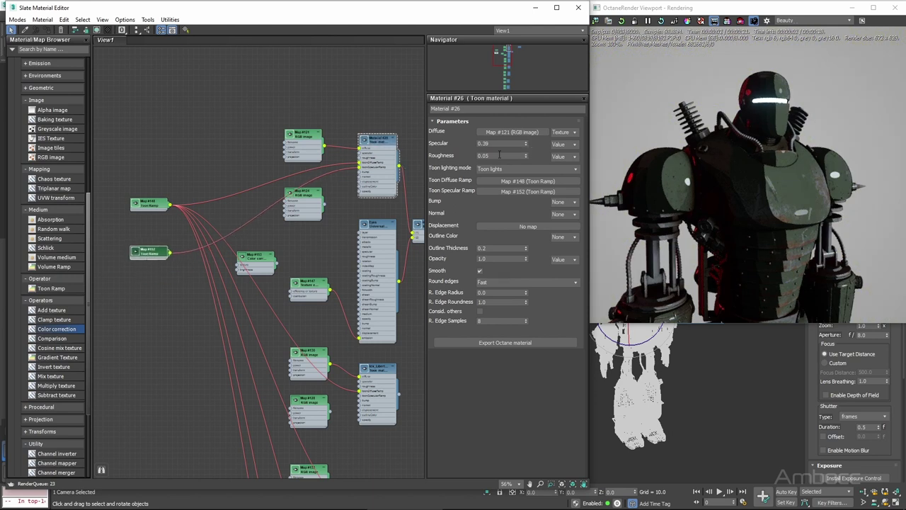
- Look through the Octane Procedural, Projection, Transforms and Utility map groups for a map that outputs a single value
left_click(328, 229)
scroll(335, 229, "up", 2)
scroll(331, 233, "down", 1)
middle_click_drag(335, 230, 344, 208)
scroll(84, 433, "down", 4)
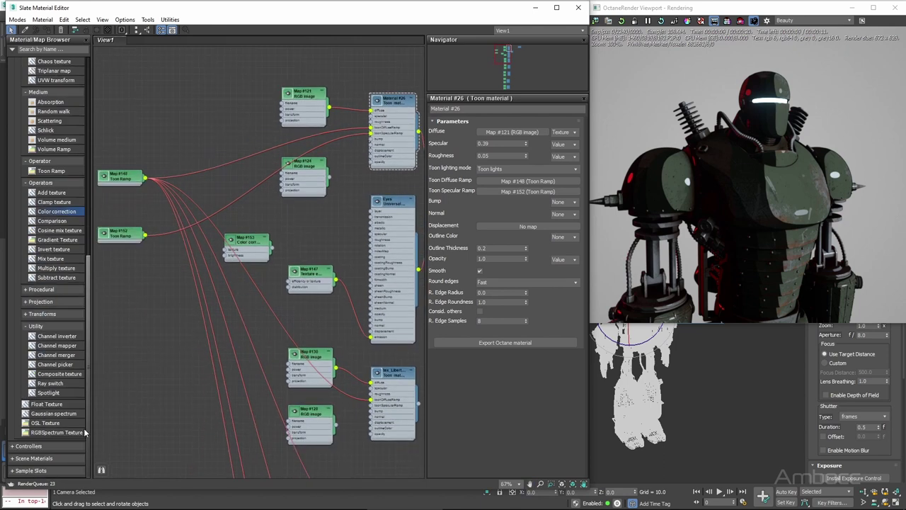
left_click(24, 328)
left_click_drag(88, 319, 88, 270)
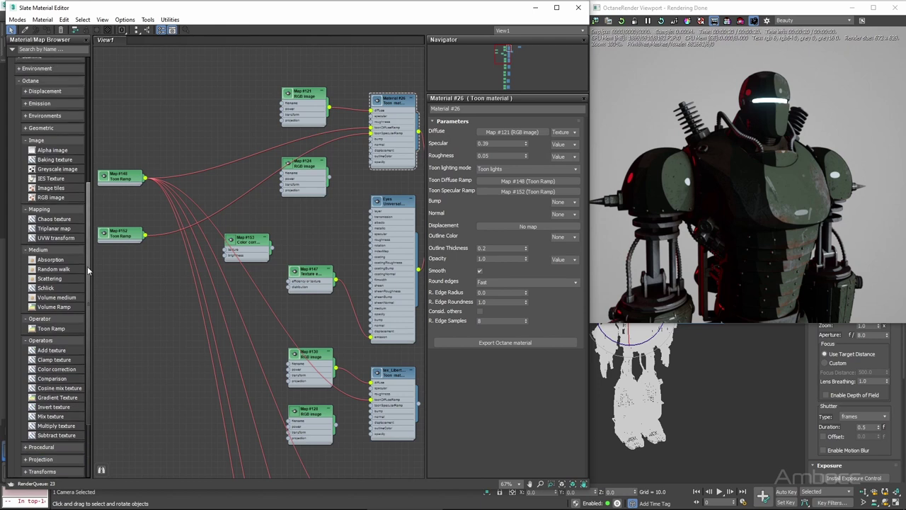
scroll(72, 328, "down", 4)
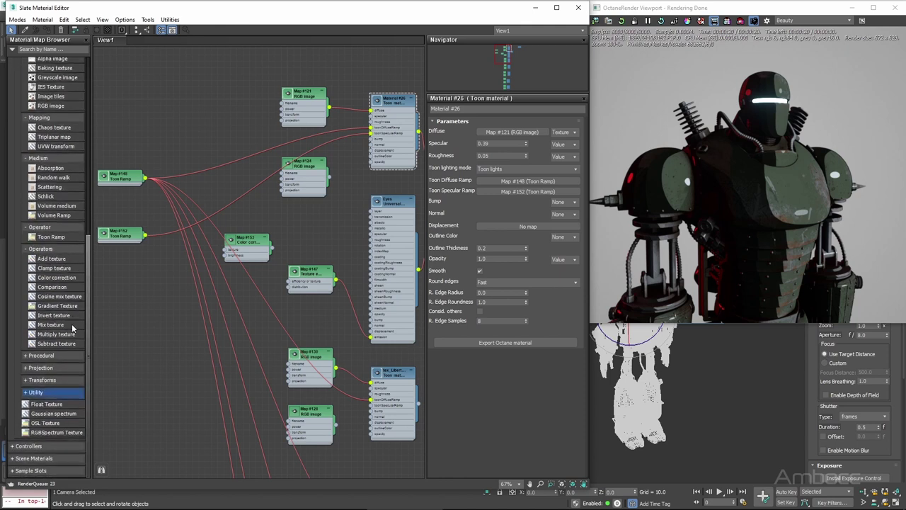
left_click(26, 355)
scroll(29, 375, "down", 3)
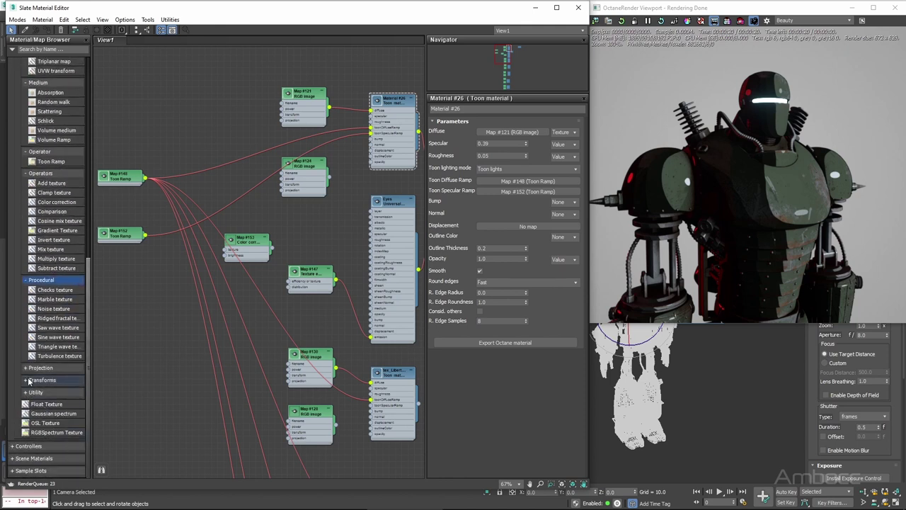
left_click(26, 368)
left_click_drag(88, 415, 86, 474)
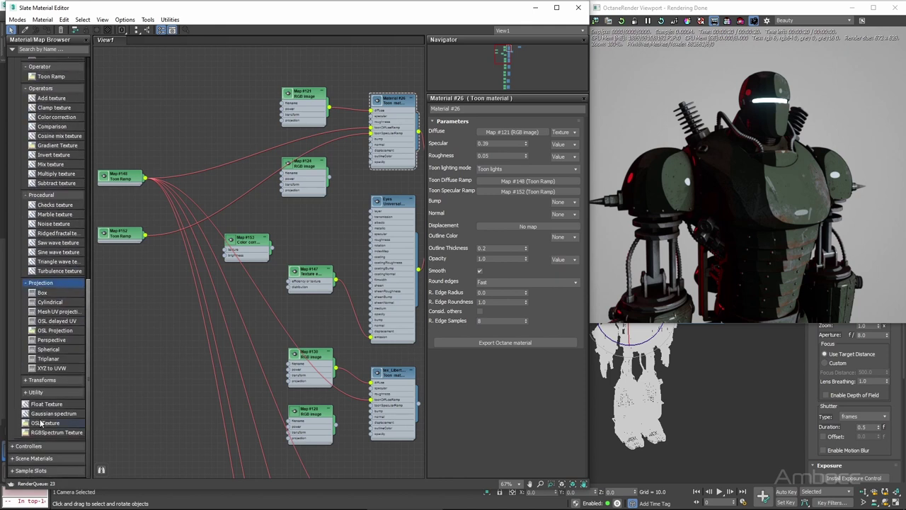
left_click(26, 380)
left_click_drag(89, 427, 89, 473)
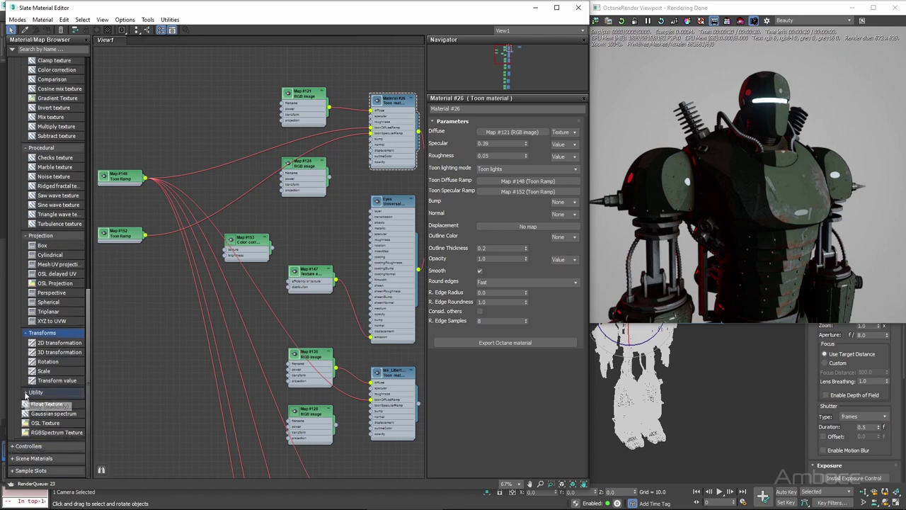
- Add a Float Texture map to the graph and wire it to Material #26's specular input
left_click_drag(119, 406, 248, 141)
scroll(245, 144, "up", 3)
scroll(239, 145, "down", 1)
middle_click_drag(238, 146, 159, 218)
left_click_drag(116, 237, 322, 186)
- Move the Float Texture node down the graph and wire it to the specular inputs of the next Toon materials
scroll(307, 213, "down", 2)
middle_click_drag(178, 216, 218, 146)
left_click_drag(217, 146, 126, 418)
middle_click_drag(176, 444, 103, 307)
scroll(223, 319, "up", 1)
left_click_drag(99, 298, 221, 243)
left_click_drag(328, 282, 328, 280)
scroll(274, 334, "down", 2)
middle_click_drag(273, 334, 311, 272)
- Wire the Float Texture to the specular inputs of the remaining Toon materials, down to the last one in the graph
left_click_drag(260, 213, 186, 348)
middle_click_drag(231, 351, 198, 246)
scroll(235, 272, "up", 2)
left_click_drag(161, 229, 182, 409)
middle_click_drag(198, 410, 171, 230)
left_click_drag(162, 227, 284, 258)
middle_click_drag(157, 378, 173, 302)
left_click_drag(152, 162, 162, 381)
left_click_drag(188, 372, 344, 344)
middle_click_drag(204, 374, 218, 217)
left_click_drag(165, 226, 147, 357)
left_click_drag(186, 348, 268, 362)
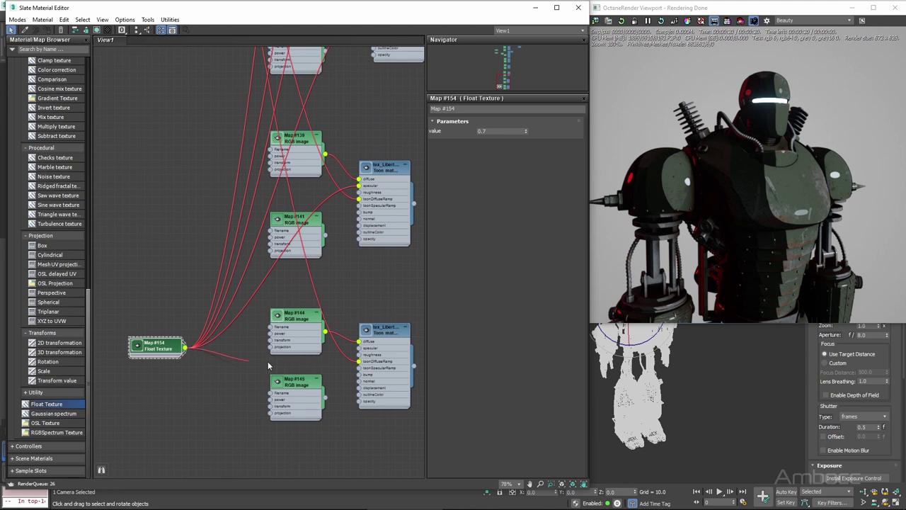
- Move the Float Texture node back up the graph and place it below the Map #152 Toon Ramp
scroll(216, 386, "down", 6)
middle_click_drag(205, 372, 237, 374)
left_click_drag(229, 368, 204, 138)
middle_click_drag(191, 197, 172, 336)
scroll(172, 336, "up", 7)
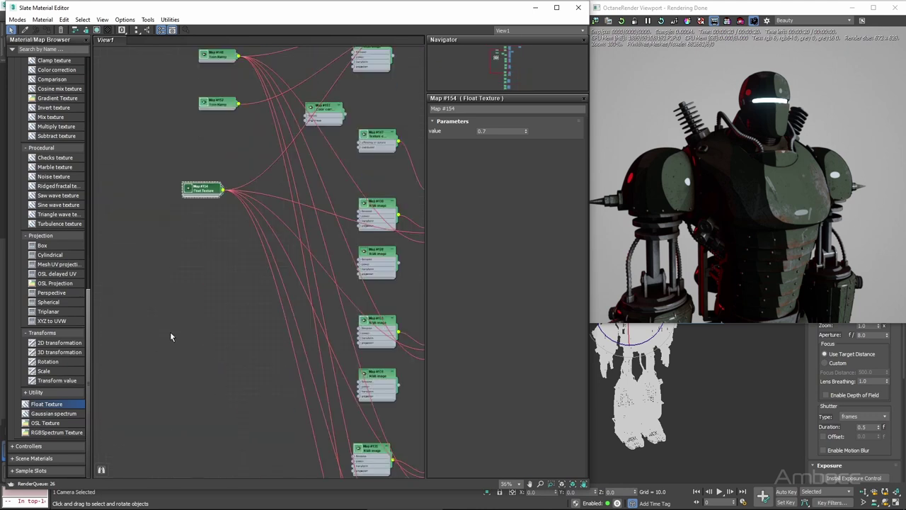
middle_click_drag(216, 206, 175, 311)
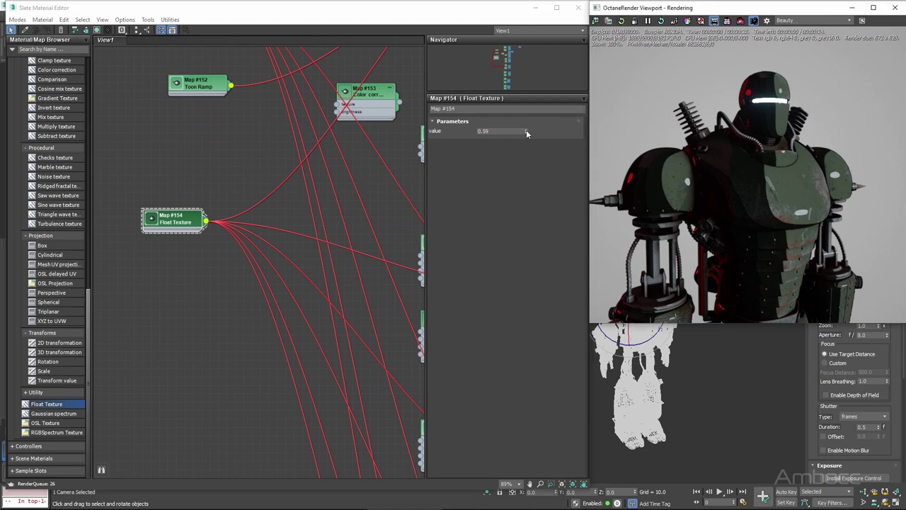
- Set the Float Texture's value to 0.41 and rename it Toon Spec Intensity
left_click_drag(526, 133, 465, 165)
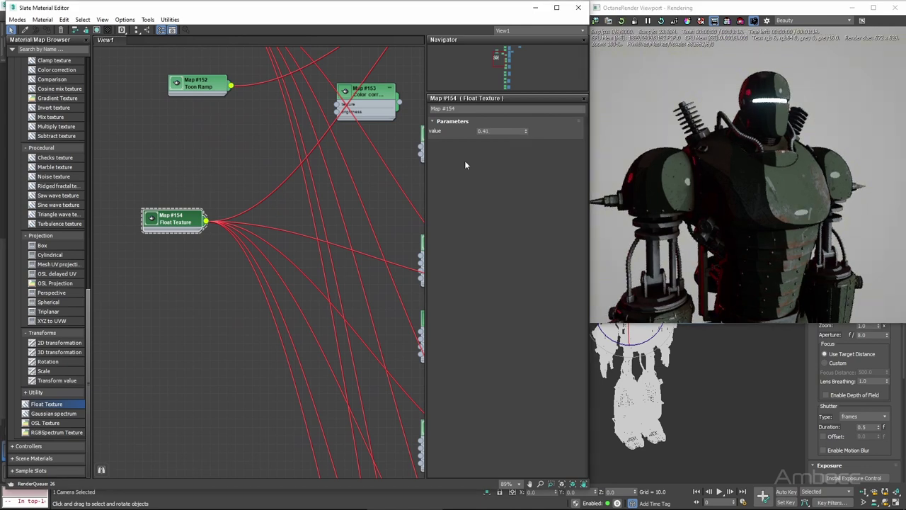
scroll(173, 337, "down", 5)
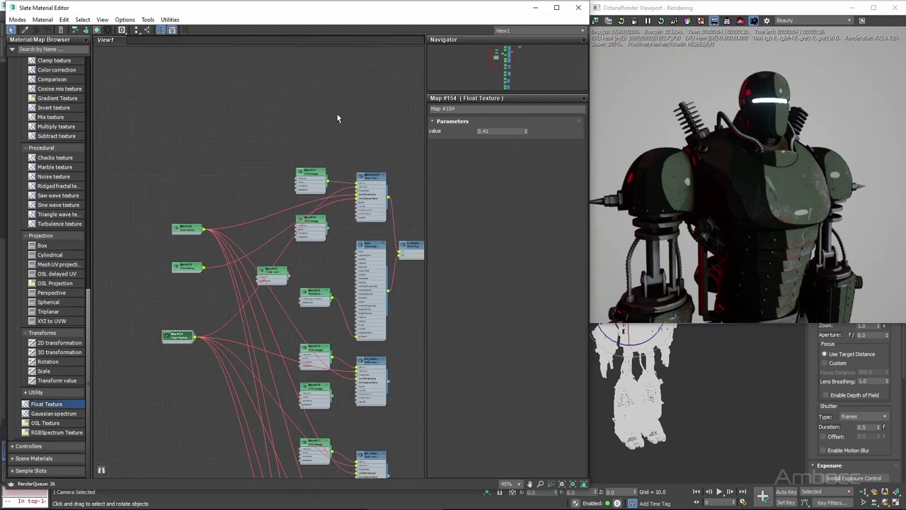
scroll(269, 258, "up", 1)
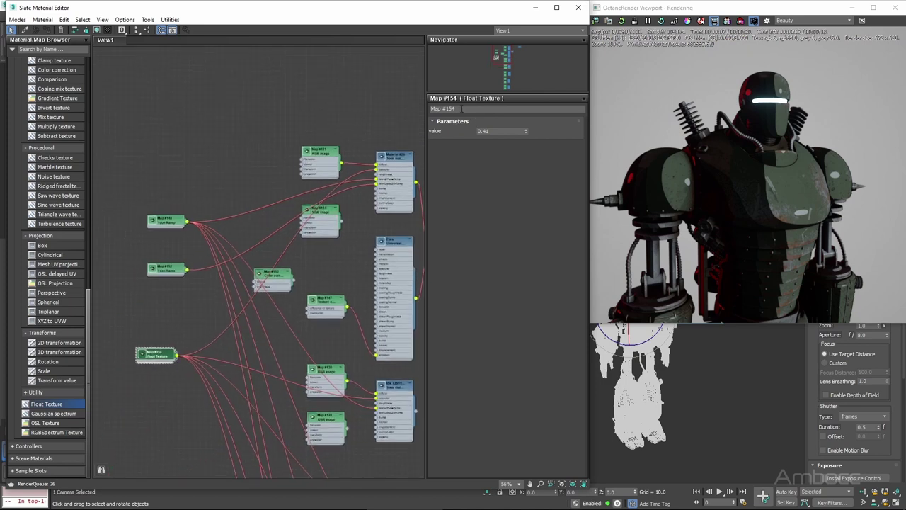
type("Toon Spec Intensity")
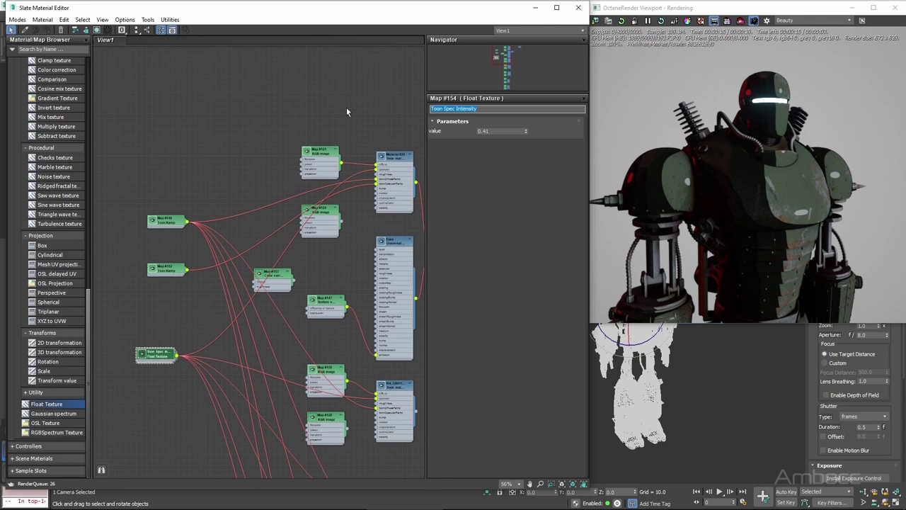
- Duplicate the Toon Spec Intensity map and wire the copy to the roughness inputs of the upper Toon materials
left_click(201, 386)
mouse_move(157, 354)
left_mouse_down("shift")
mouse_move(160, 408)
mouse_move(151, 393)
mouse_move(170, 401)
left_mouse_up("shift")
double_click(155, 392)
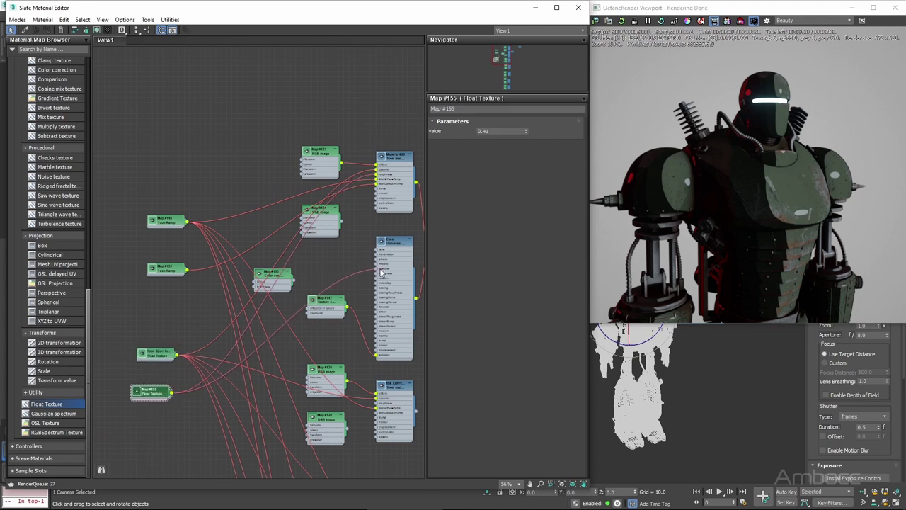
middle_click_drag(374, 477, 368, 242)
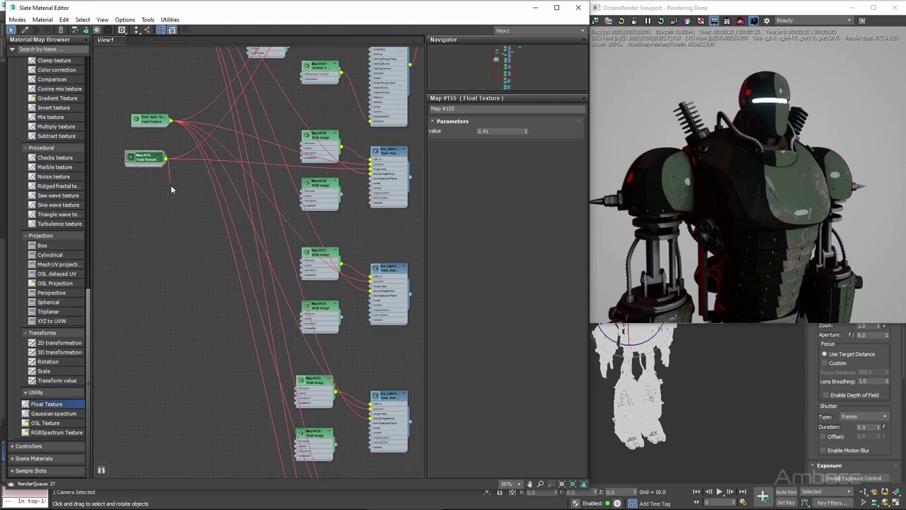
left_click_drag(347, 426, 371, 413)
- Move the Map #155 Float Texture down the graph and wire it to the roughness inputs of the remaining Toon materials
middle_click_drag(360, 462, 370, 324)
scroll(371, 323, "down", 3)
left_click_drag(243, 140, 245, 401)
scroll(307, 405, "up", 3)
middle_click_drag(307, 405, 222, 346)
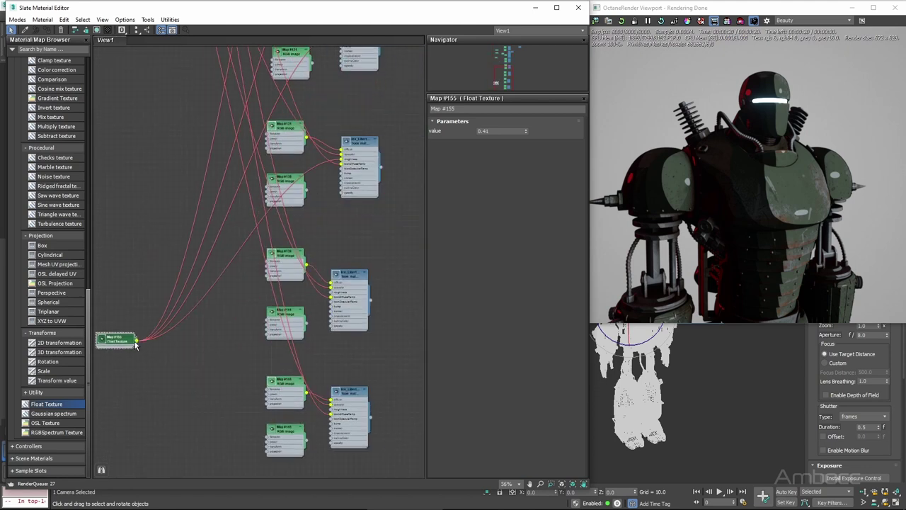
left_click_drag(329, 415, 332, 411)
scroll(347, 352, "down", 7)
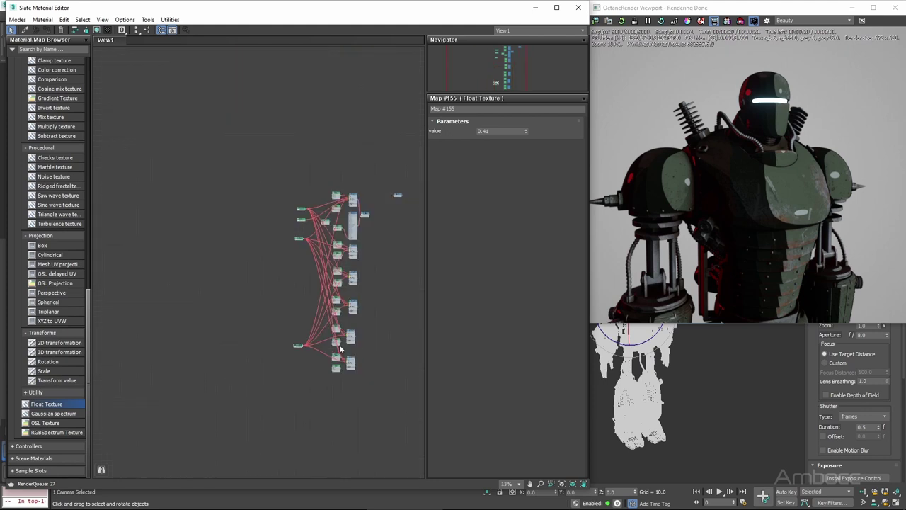
- Stack the Map #155 node under Toon Spec Intensity and place the two Toon Ramp nodes together above them
middle_click_drag(339, 348, 330, 370)
scroll(299, 379, "up", 6)
left_click_drag(303, 320, 281, 88)
middle_click_drag(269, 234, 166, 494)
left_click_drag(166, 350, 192, 227)
left_click_drag(208, 132, 204, 133)
left_click_drag(208, 96, 198, 121)
left_click_drag(196, 133, 199, 142)
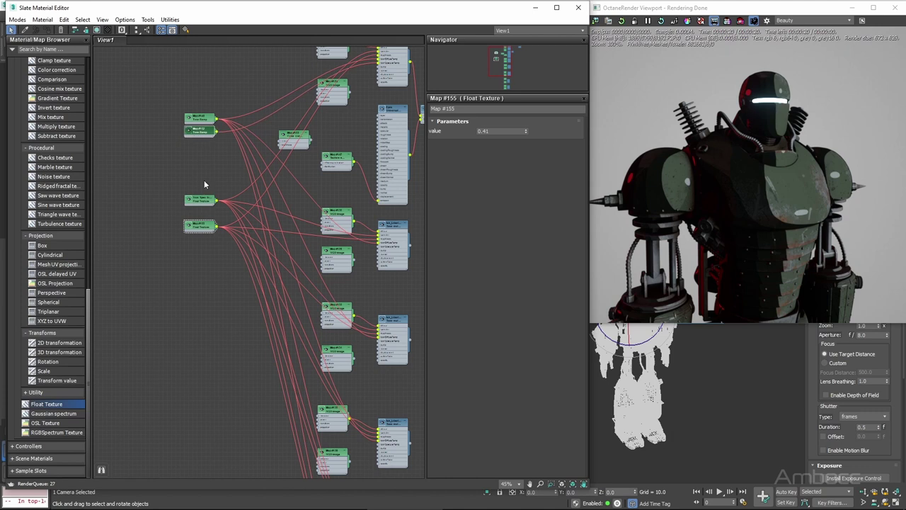
left_click_drag(202, 201, 203, 215)
left_click(231, 284)
middle_click_drag(214, 225, 173, 260)
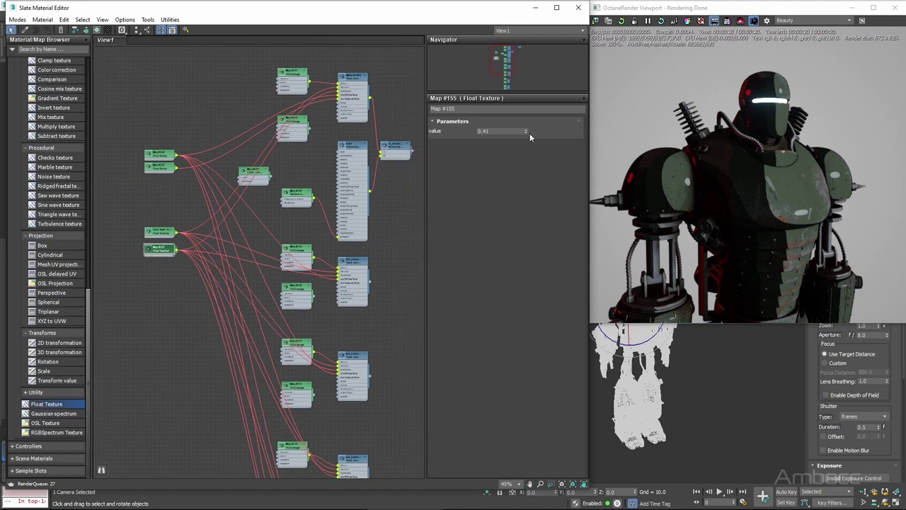
- Restart the render and lower the Map #155 roughness value to about 0.1
left_click(623, 20)
left_click_drag(526, 131, 526, 145)
left_click(526, 128)
left_click(526, 129)
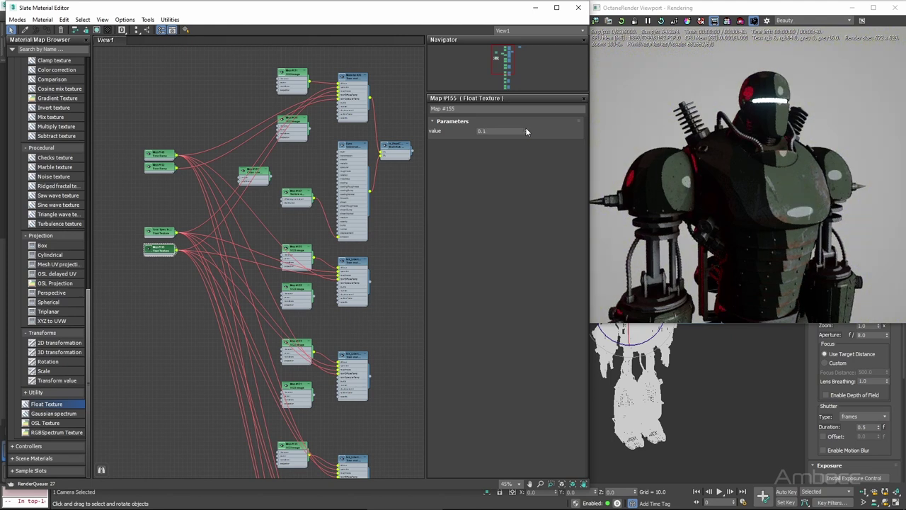
left_click(526, 133)
- Shift the middle and white stops of the Map #148 Toon Ramp toward the dark end to widen the white band
middle_click_drag(195, 368, 171, 374)
scroll(198, 339, "down", 1)
scroll(188, 371, "up", 1)
left_click(166, 176)
double_click(165, 178)
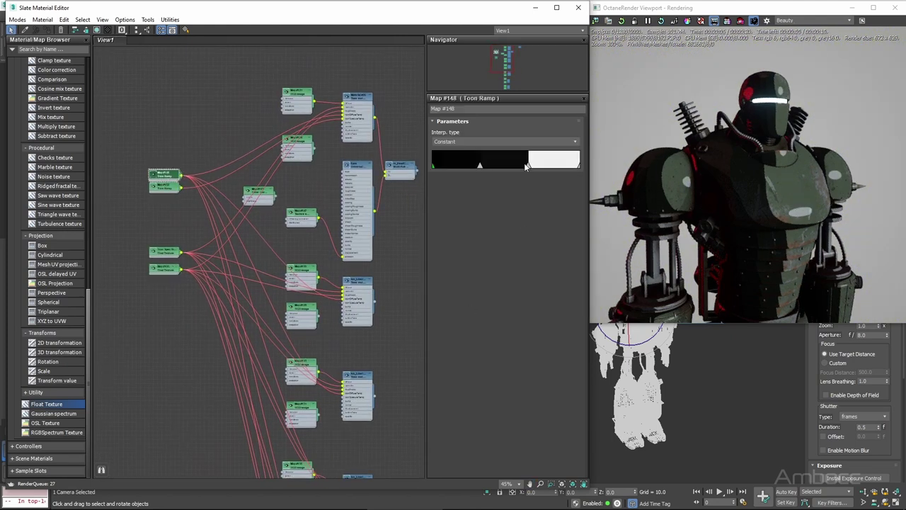
mouse_move(527, 167)
left_mouse_down()
mouse_move(467, 167)
mouse_move(495, 191)
left_mouse_up()
double_click(471, 167)
left_click(447, 177)
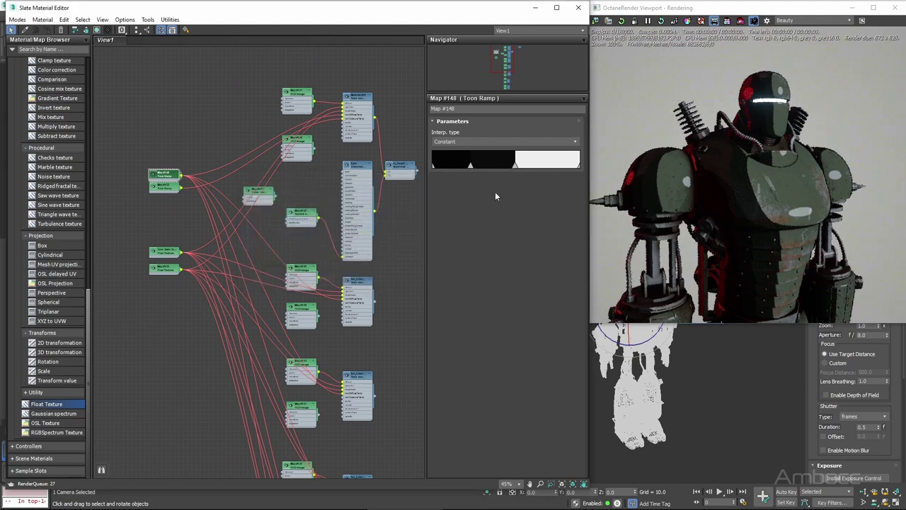
- Brighten the middle stop of the Map #148 Toon Ramp to a dark grey
double_click(471, 166)
left_click_drag(358, 252, 362, 253)
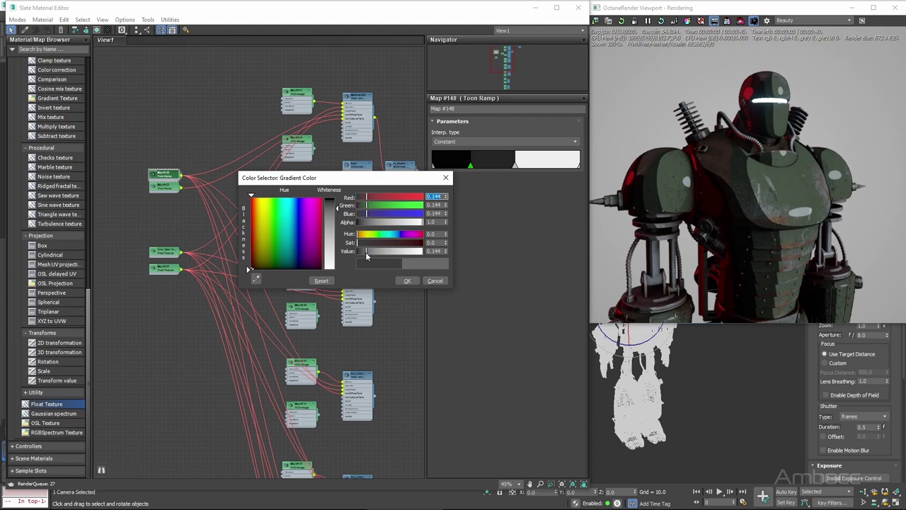
key("Return")
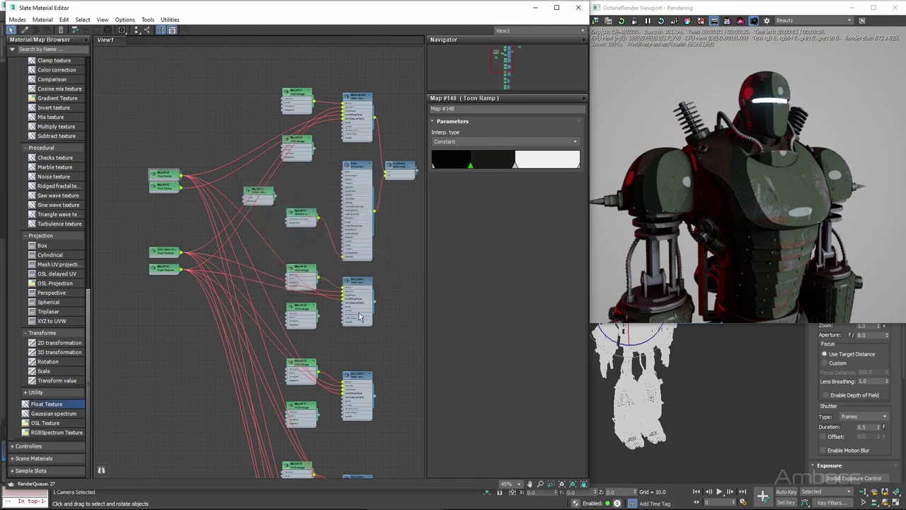
- Close the material editor and raise ToonDirectionalLight_Key's Power to 100
left_click(578, 7)
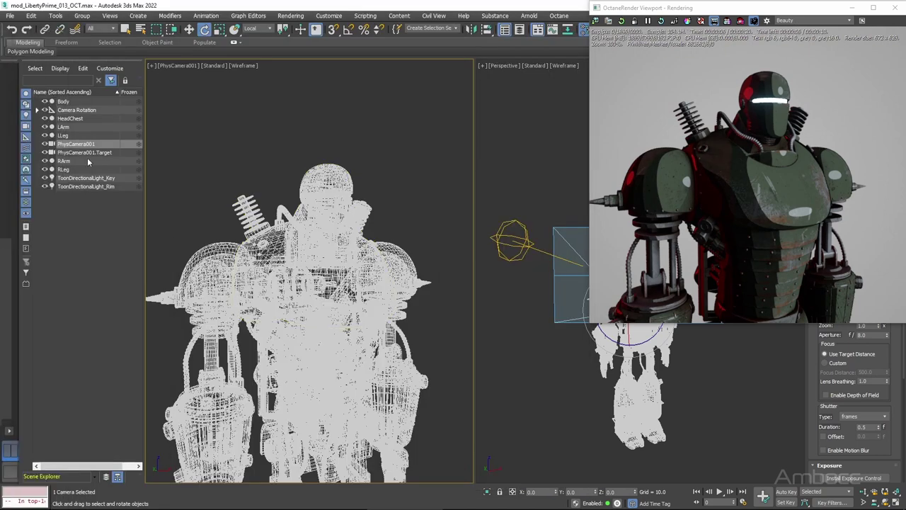
left_click(91, 186)
left_click(85, 177)
left_click_drag(743, 7, 533, 41)
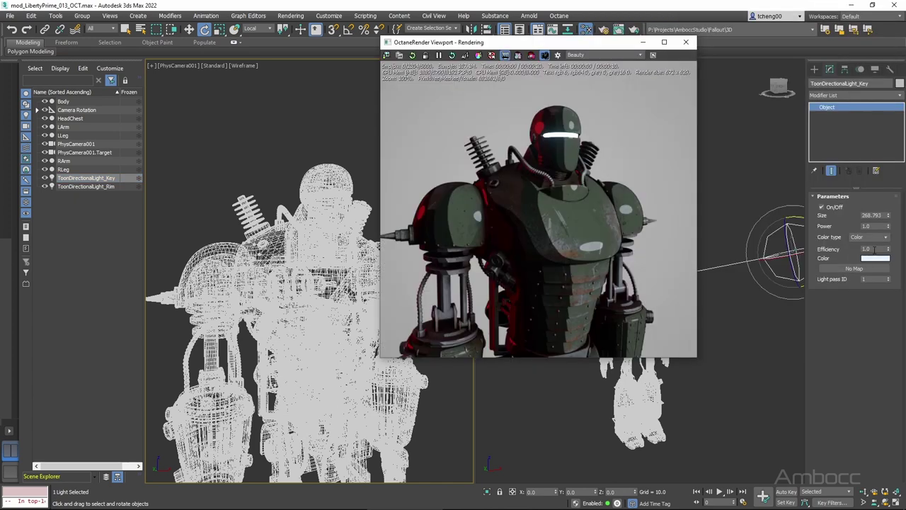
type("65")
key("Return")
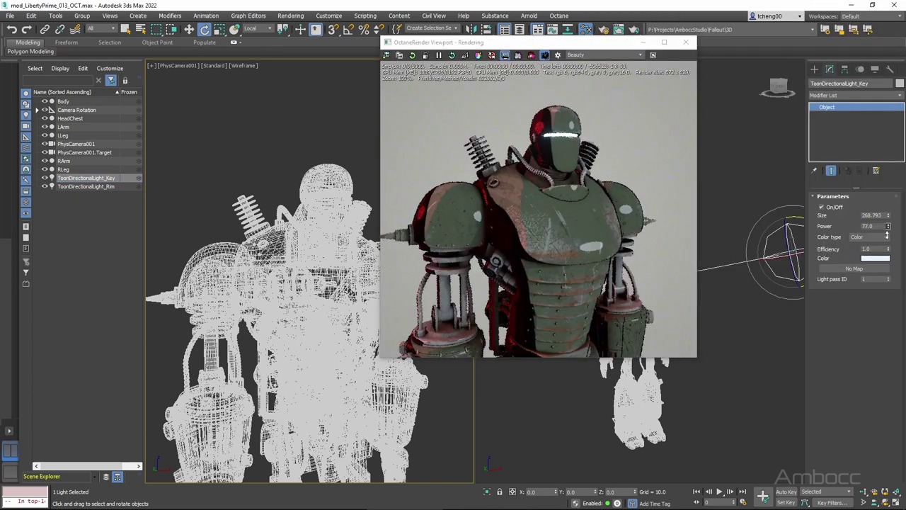
left_click_drag(889, 240, 895, 257)
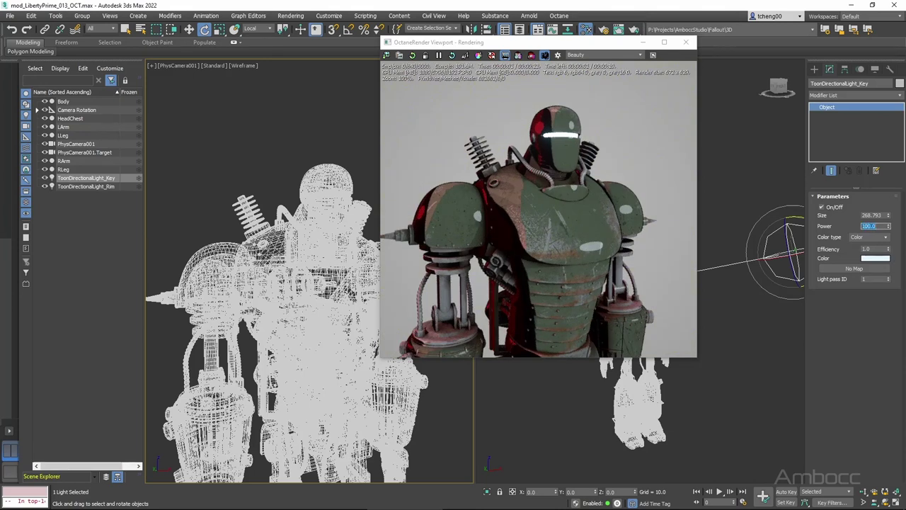
- Remove the white and middle stops from the Map #148 Toon Ramp and restart the render
left_click_drag(617, 49, 822, 29)
left_click_drag(0, 127, 330, 20)
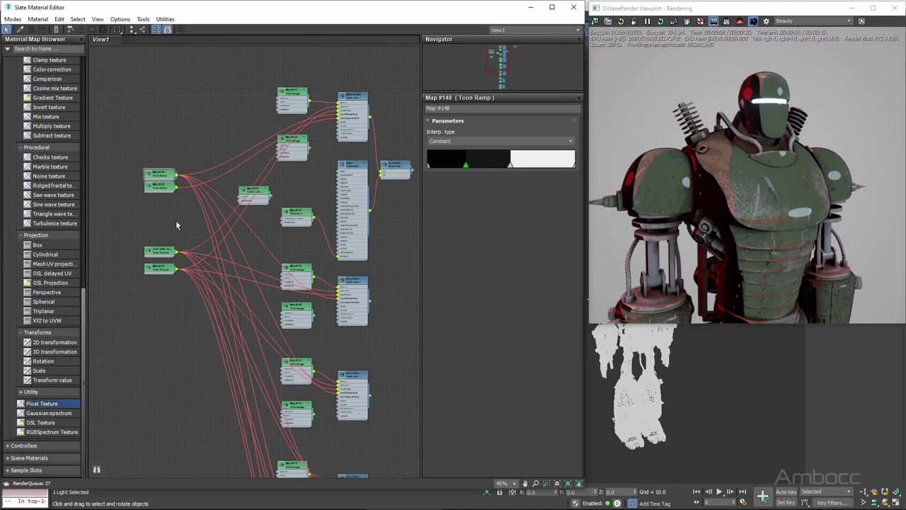
left_click_drag(509, 166, 594, 164)
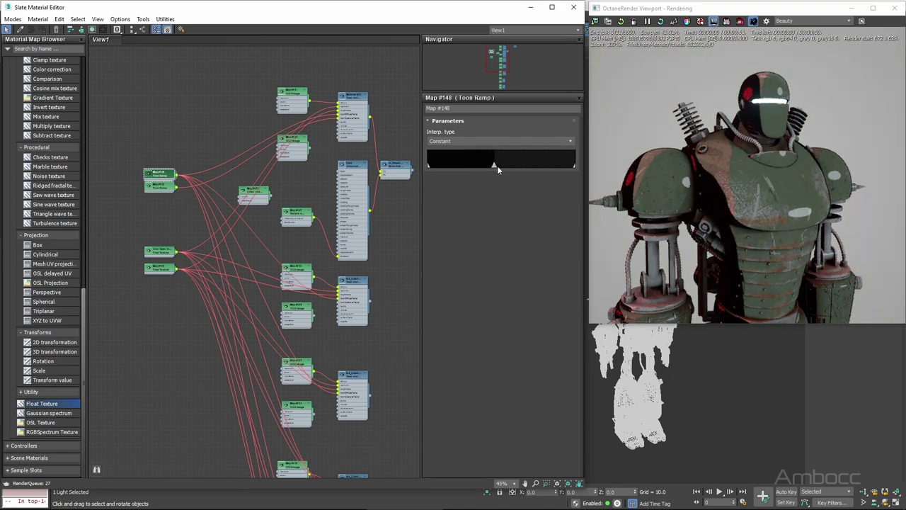
left_click_drag(495, 166, 587, 168)
left_click(621, 21)
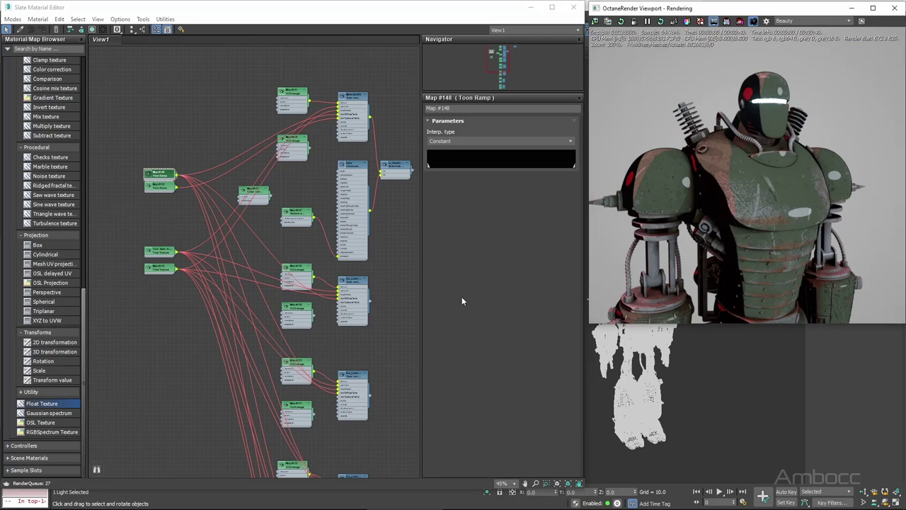
- Separate the two Toon Ramp nodes and recolor the starting stop of the Map #152 Toon Ramp to black
left_click_drag(164, 175, 164, 161)
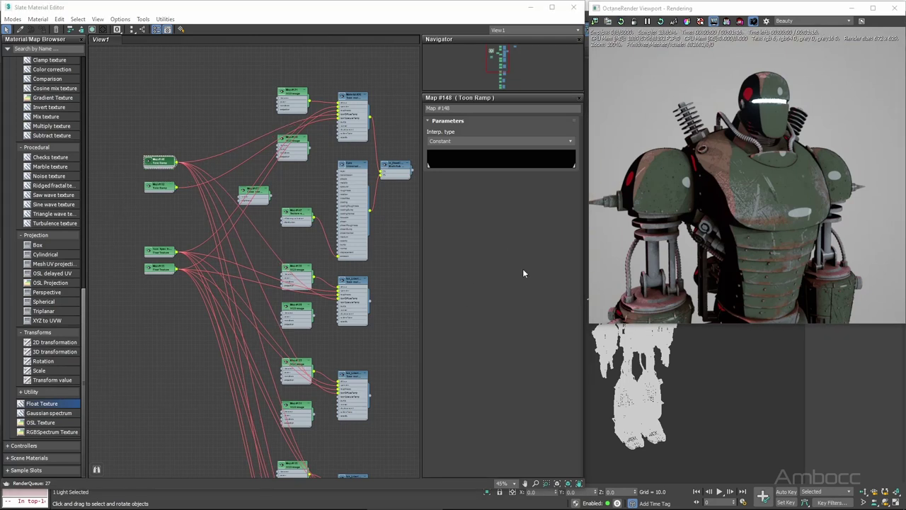
left_click(159, 186)
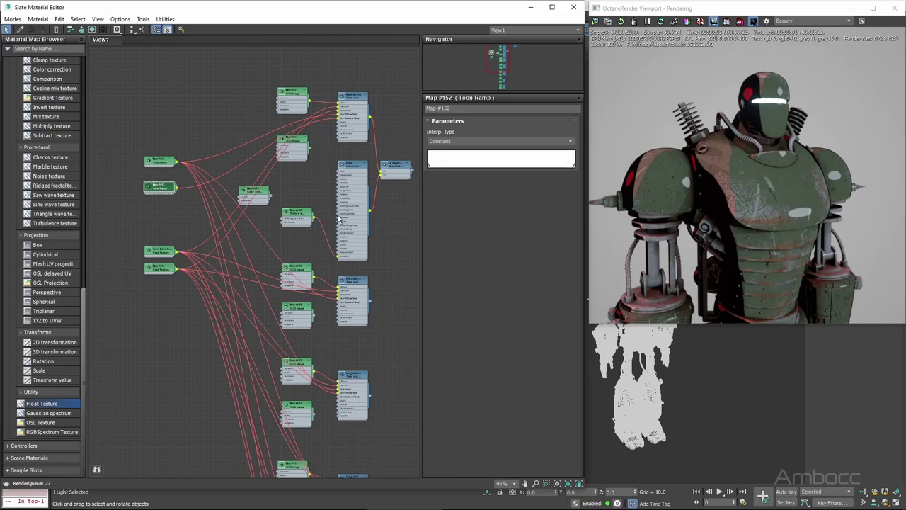
double_click(158, 164)
double_click(156, 190)
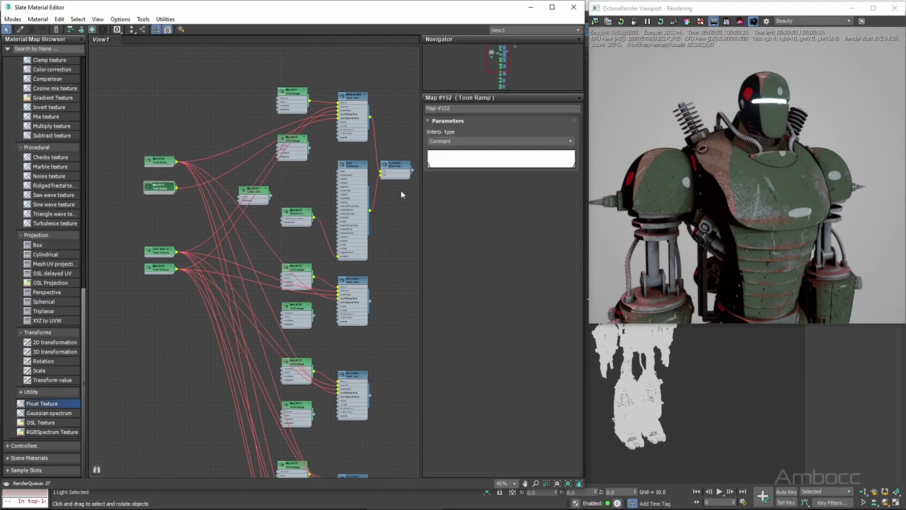
double_click(429, 165)
left_click_drag(297, 244, 280, 267)
left_click(406, 282)
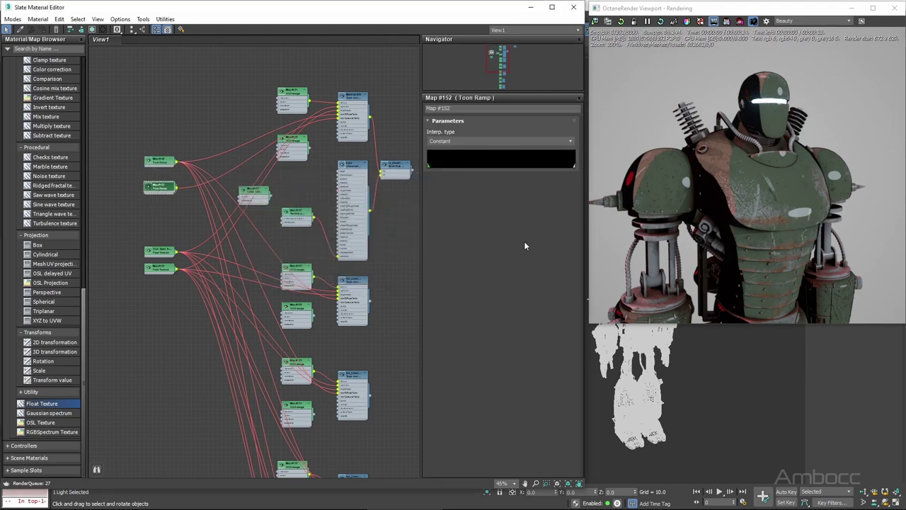
- Move the Map #148 node back close above Map #152 and review both Toon Ramps
left_click_drag(165, 192, 159, 170)
left_click_drag(155, 191, 163, 178)
double_click(163, 179)
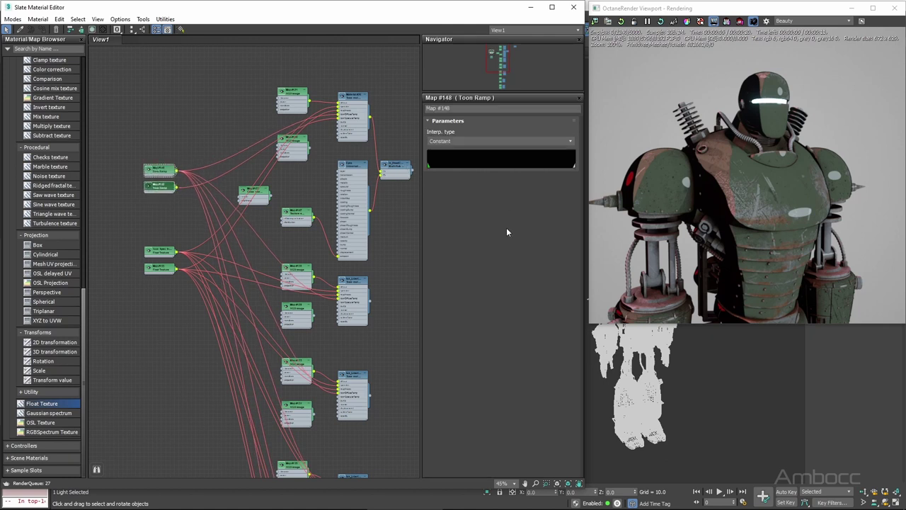
double_click(159, 186)
- Try slightly different Power values on ToonDirectionalLight_Rim and return it to 1.0
left_click_drag(375, 13, 1, 23)
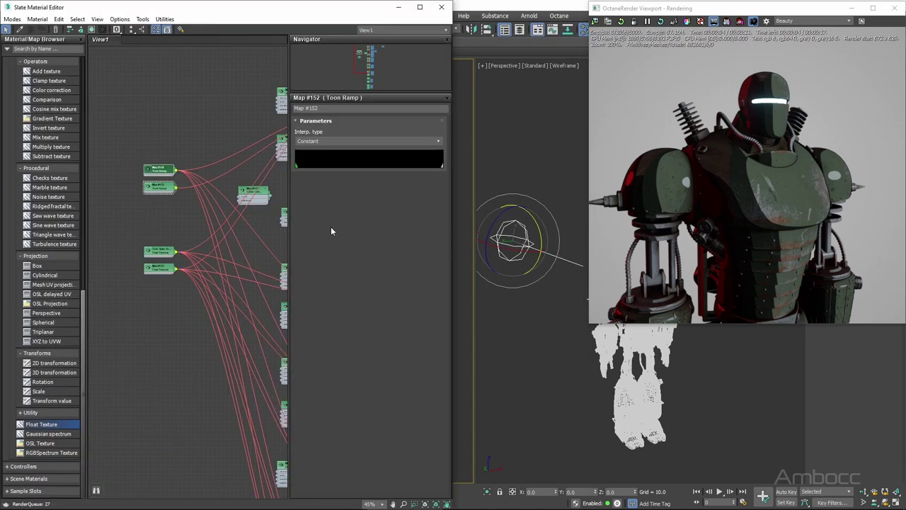
left_click_drag(334, 13, 402, 122)
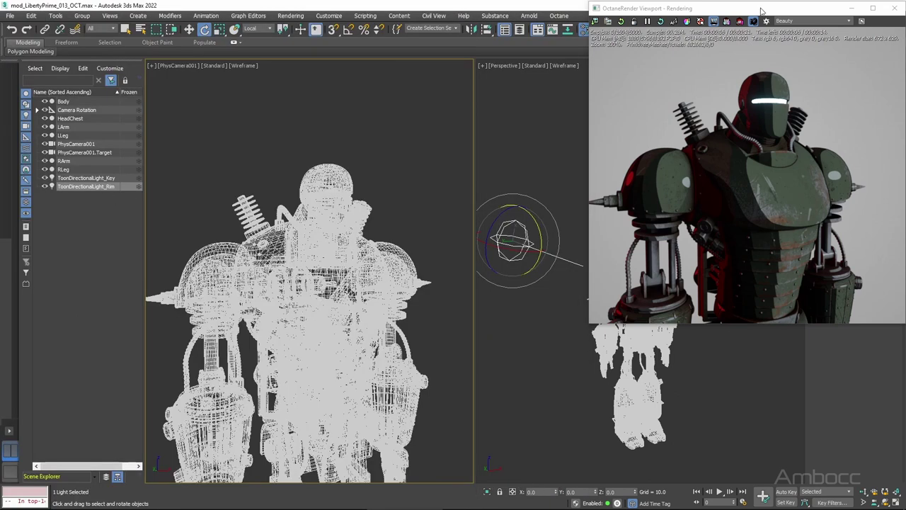
left_click_drag(762, 10, 649, 40)
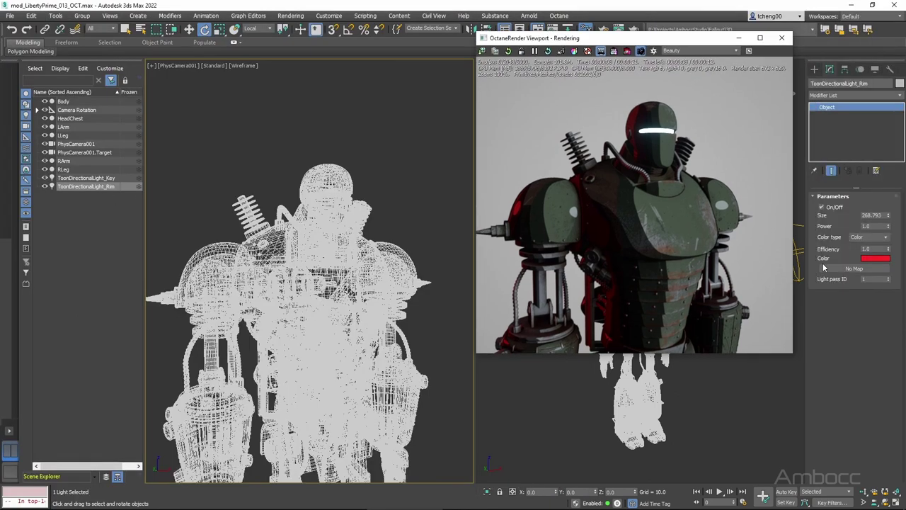
mouse_move(888, 227)
left_mouse_down()
mouse_move(889, 206)
mouse_move(892, 220)
left_mouse_up()
left_click(100, 177)
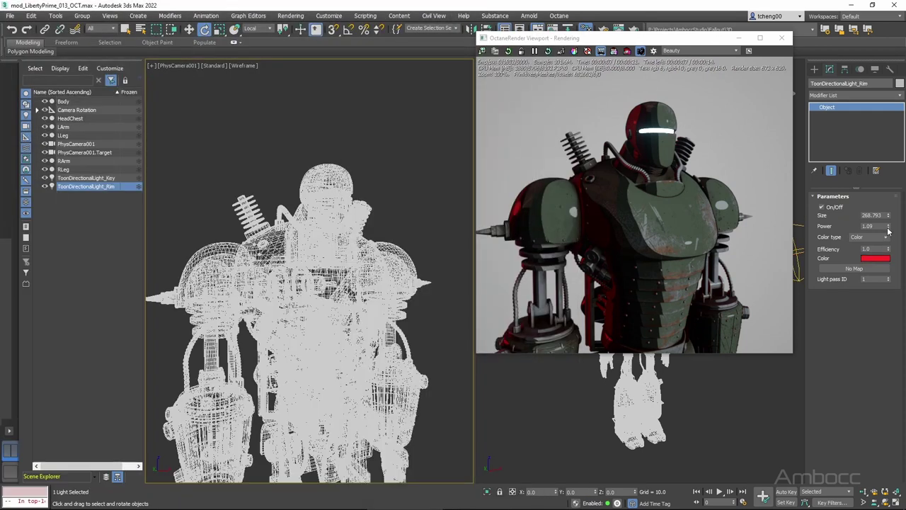
left_click_drag(889, 231, 895, 230)
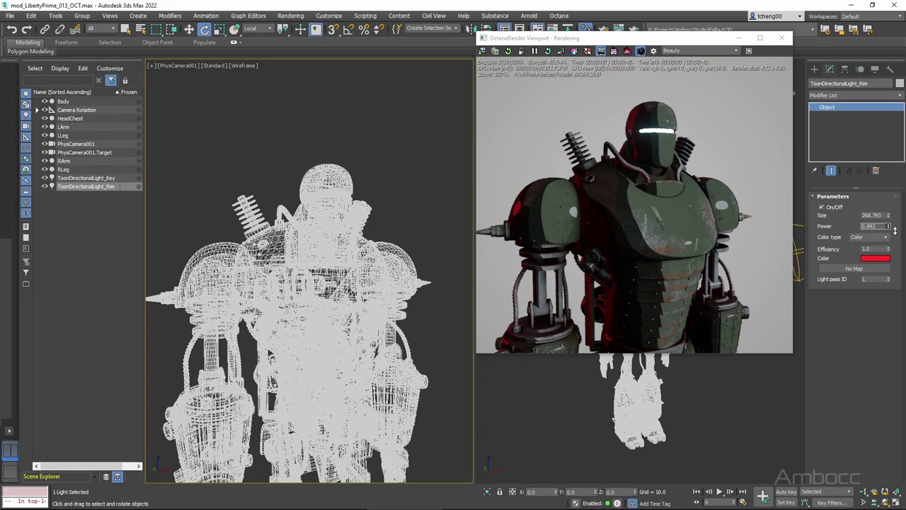
left_click(851, 262)
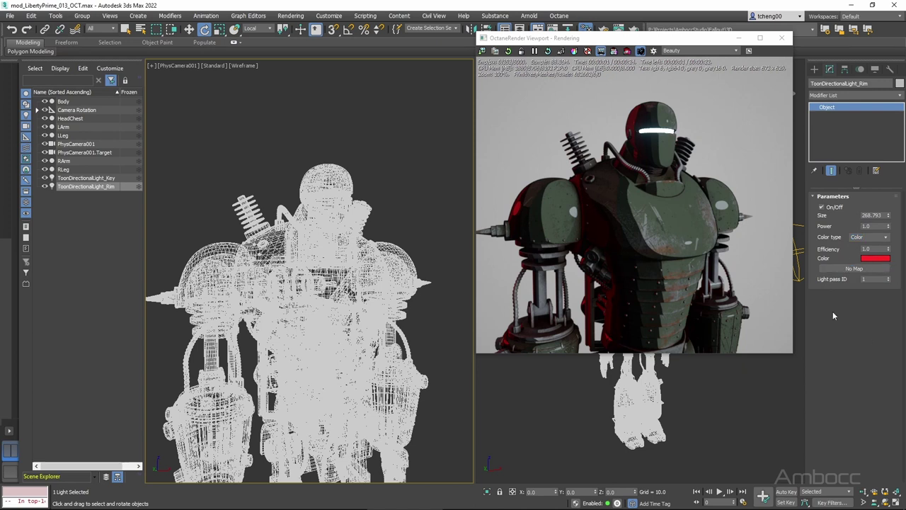
- Examine the material node network alongside the render, checking how the ramps and Float Textures feed the materials
left_click(682, 273)
key("m")
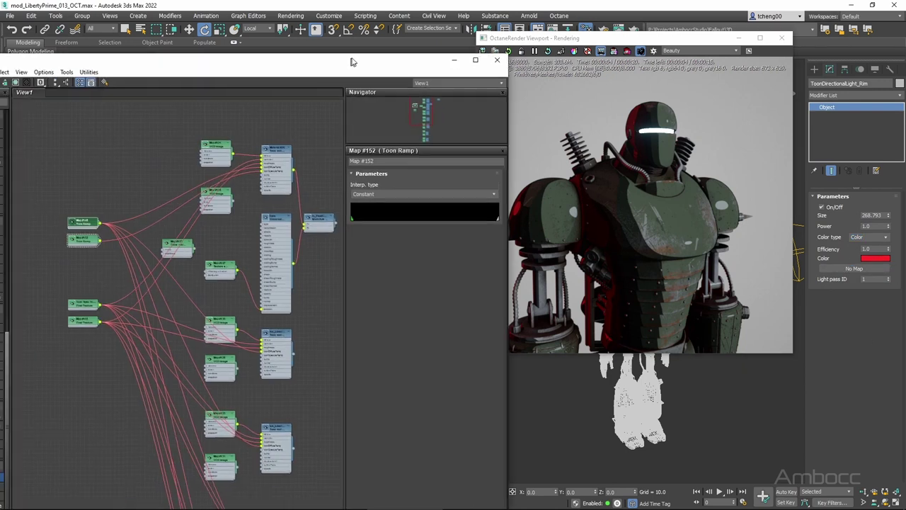
left_click_drag(349, 61, 426, 14)
left_click_drag(671, 41, 787, 16)
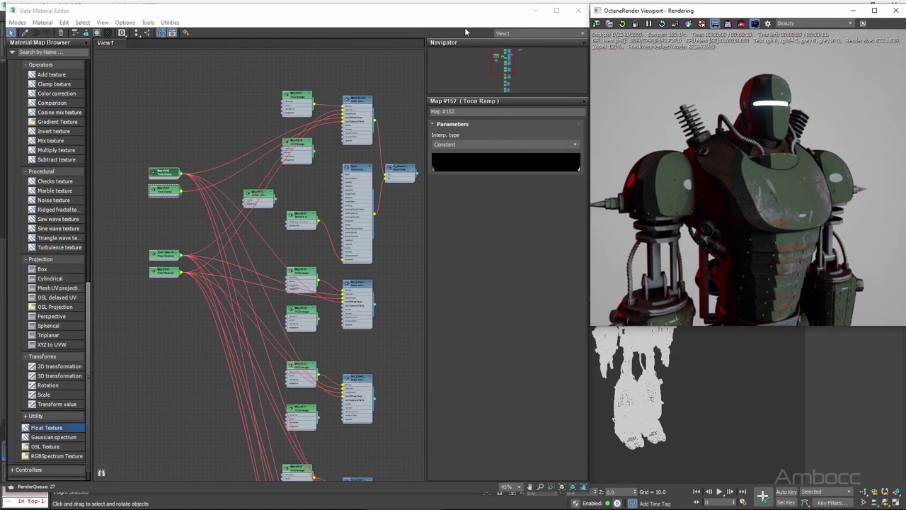
left_click_drag(462, 16, 460, 15)
left_click_drag(787, 11, 782, 16)
middle_click_drag(378, 380, 354, 318)
scroll(354, 318, "up", 2)
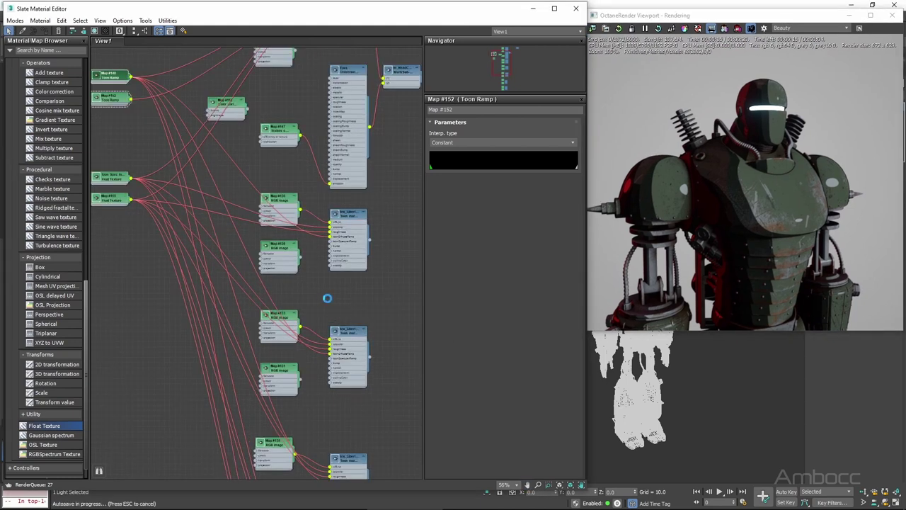
middle_click_drag(289, 240, 348, 306)
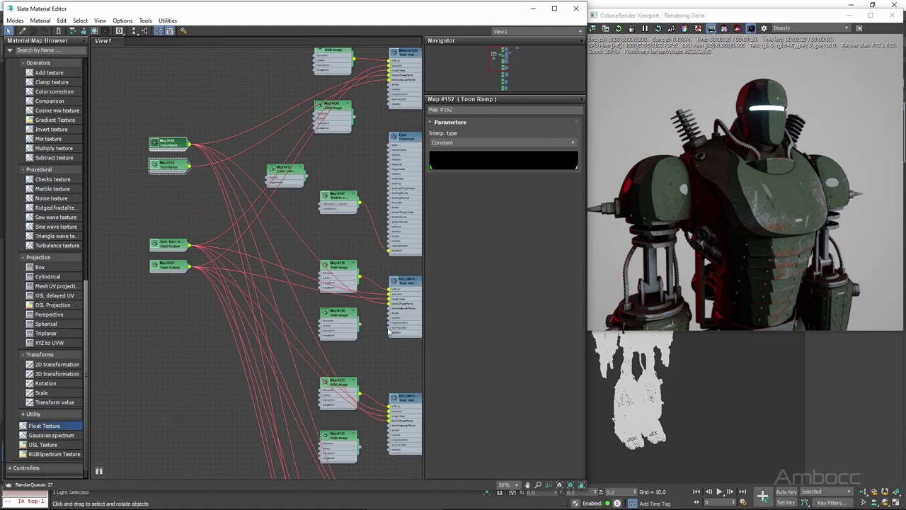
middle_click_drag(382, 367, 352, 389)
scroll(357, 393, "down", 2)
left_click_drag(336, 16, 0, 17)
- Try to duplicate ToonDirectionalLight_Rim by copying and pasting it as an instance
left_click(98, 179)
left_click(101, 187)
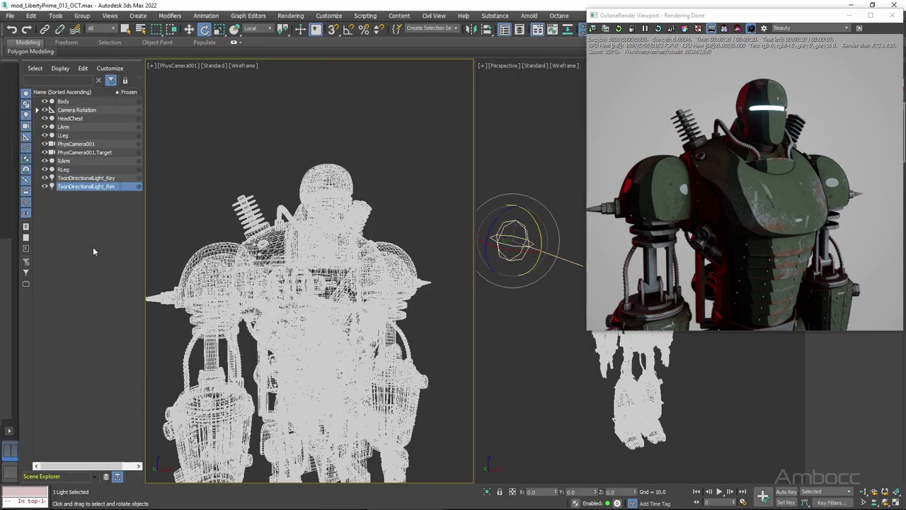
left_click(93, 251)
left_click(499, 298)
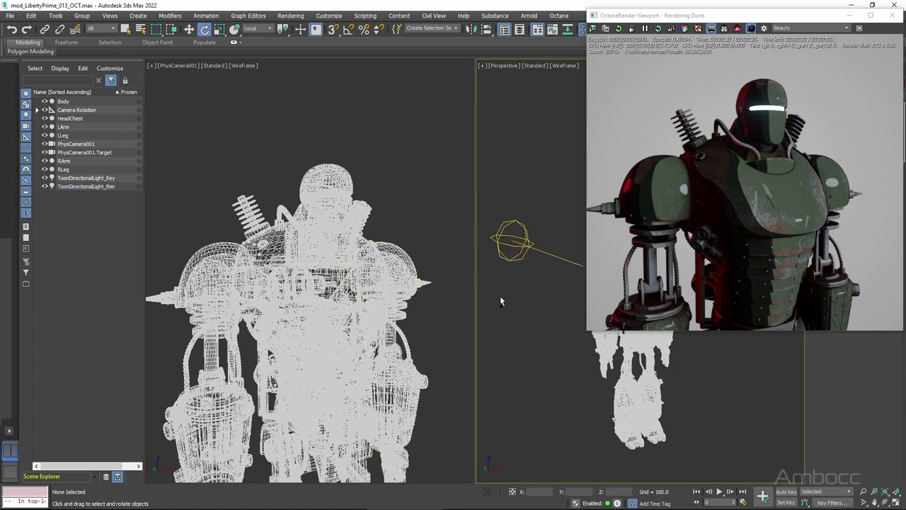
key("ctrl+c")
key("ctrl+v")
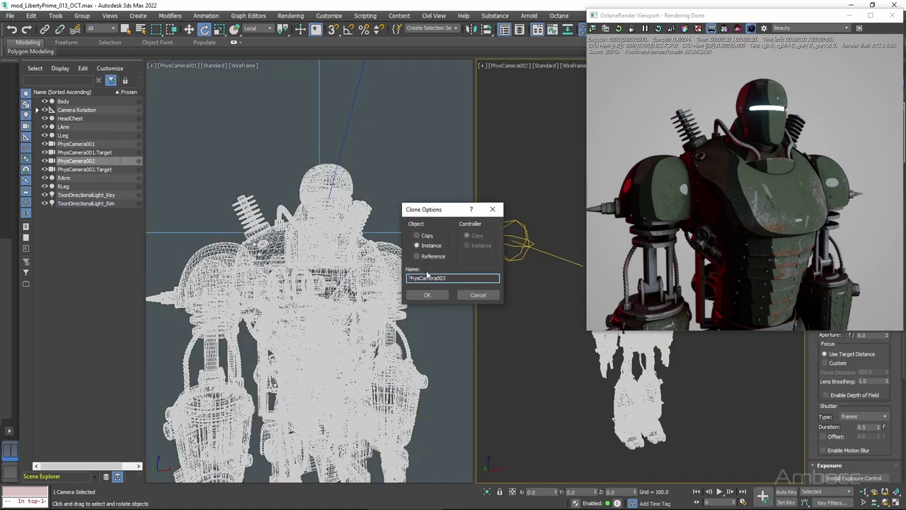
left_click(427, 294)
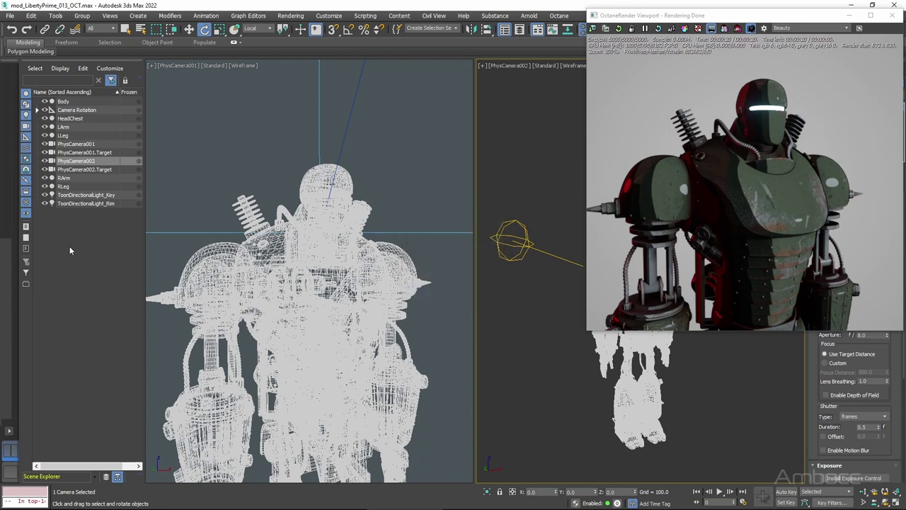
- Delete the stray PhysCamera002 and PhysCamera003 cameras, including their targets
left_click(82, 160)
left_click(92, 178, "shift")
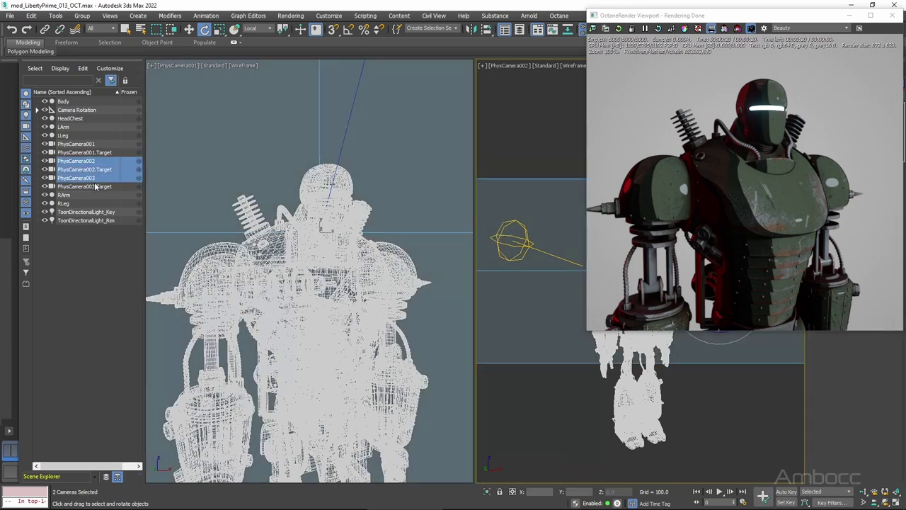
key("Delete")
left_click(83, 187)
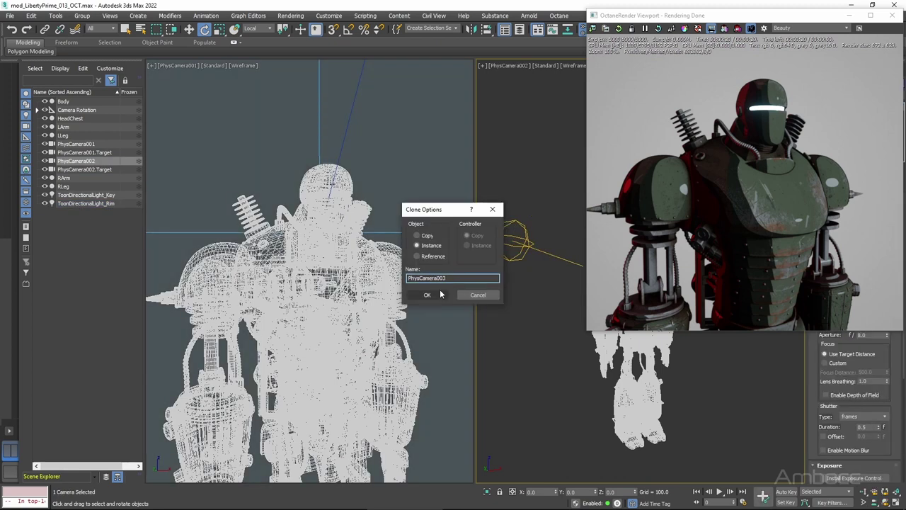
left_click(475, 294)
left_click(74, 161)
left_click(86, 172, "ctrl")
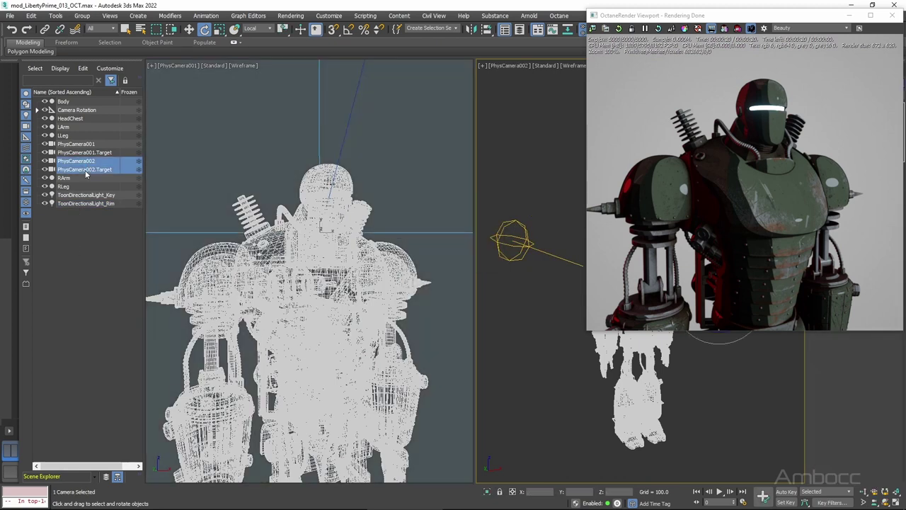
key("Delete")
- Clone ToonDirectionalLight_Rim under the default name ToonDirectionalLight_Rim001
left_click(92, 187)
right_click(95, 188)
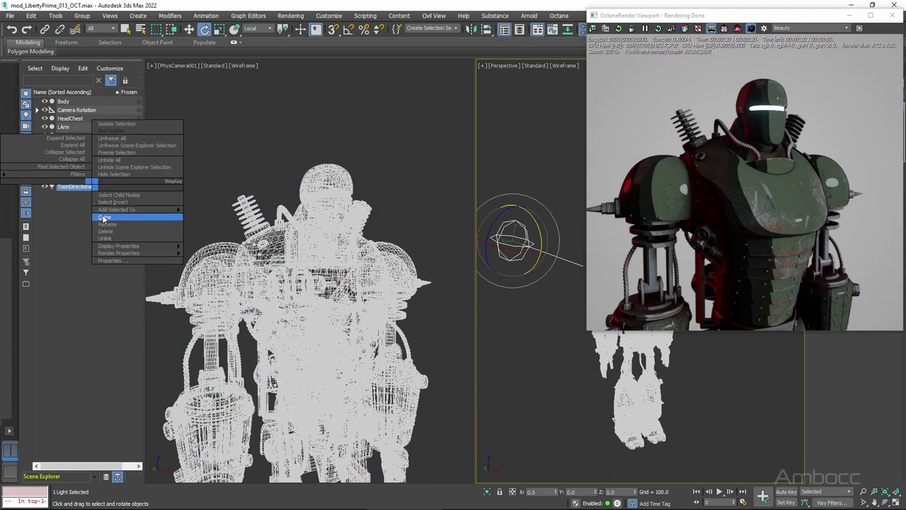
left_click(104, 220)
key("Return")
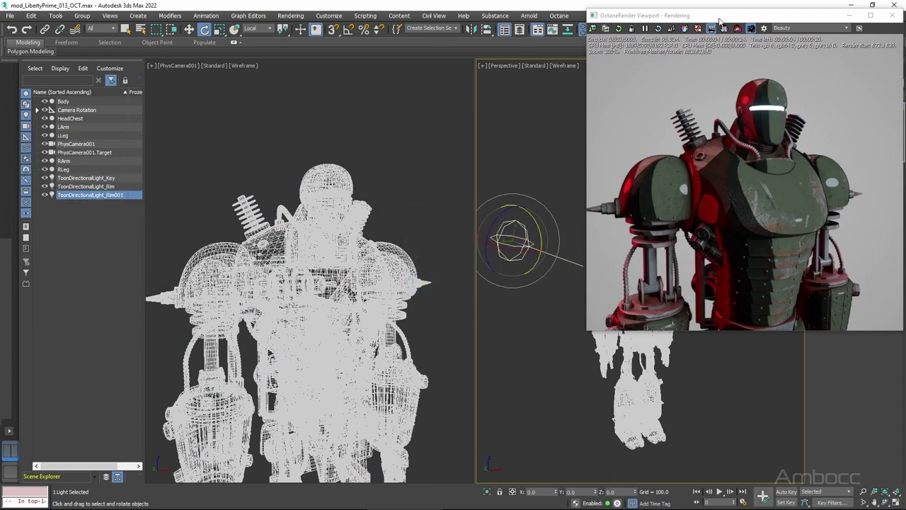
- Hide ToonDirectionalLight_Rim001, raise its Power to about 10.48 and clear the selection
left_click_drag(720, 20, 610, 38)
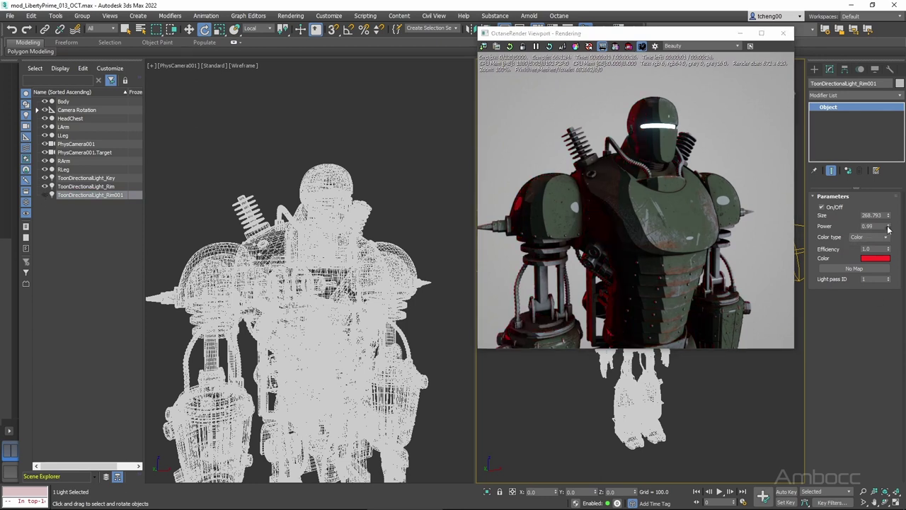
left_click_drag(888, 227, 891, 161)
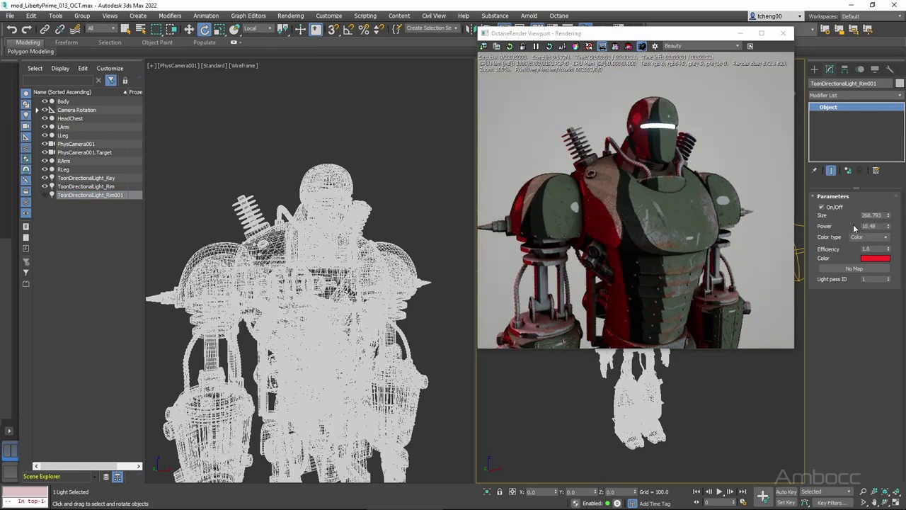
left_click(527, 379)
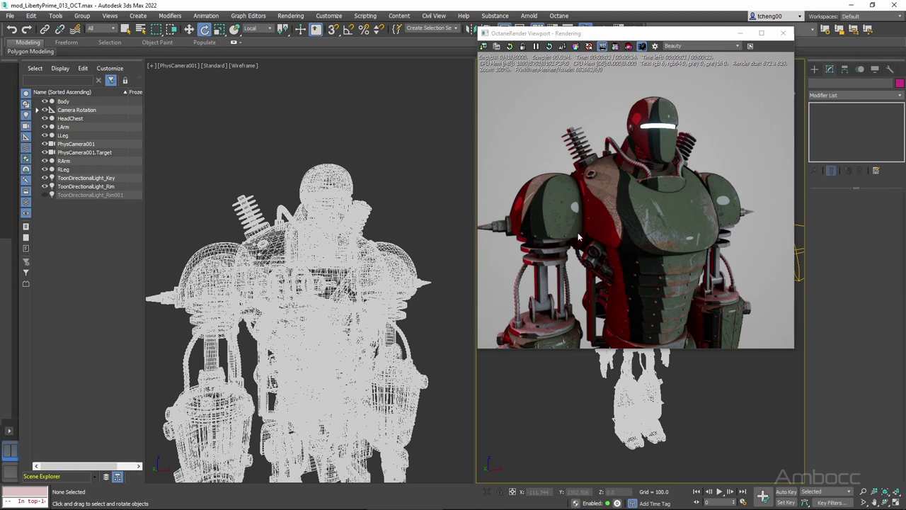
- Try moving ToonDirectionalLight_Rim closer to the robot in the perspective view, and undo the move
left_click_drag(654, 34, 905, 75)
left_click(525, 239)
middle_click_drag(542, 300, 545, 366, "alt")
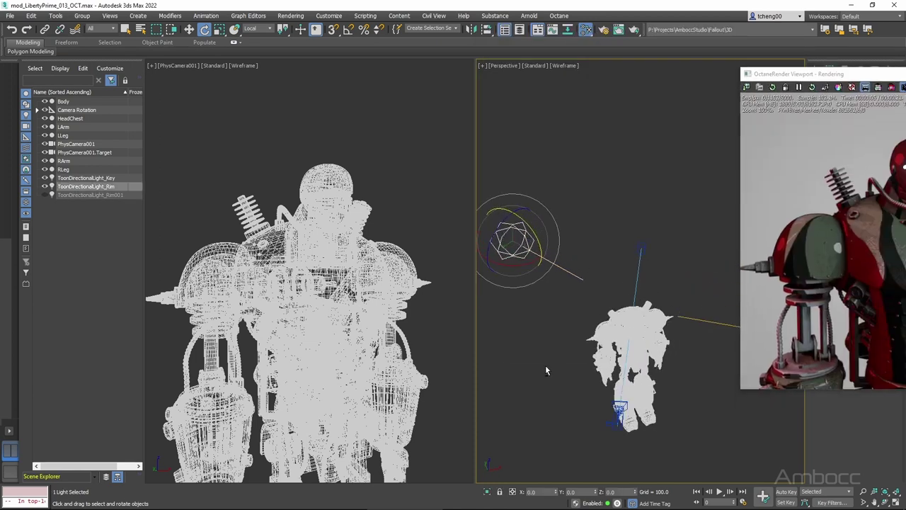
key("w")
left_click_drag(542, 235, 600, 221)
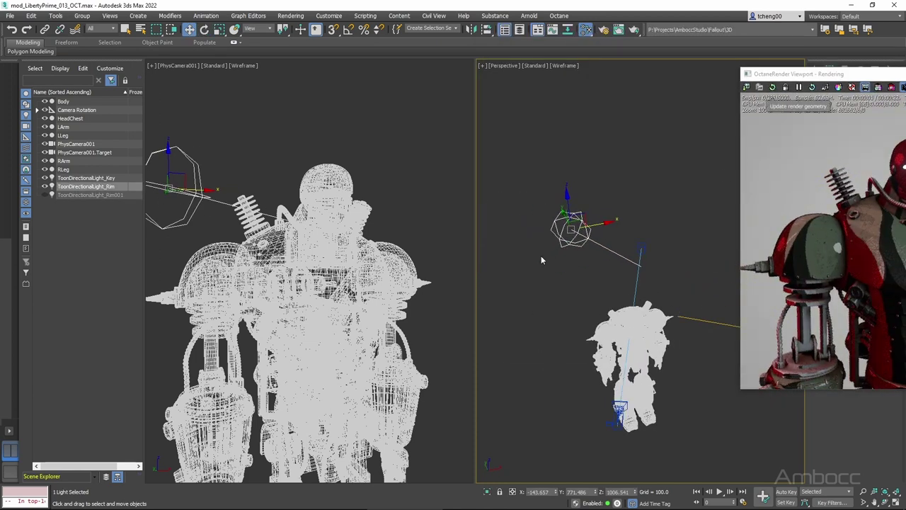
key("ctrl+z")
- Rotate ToonDirectionalLight_Rim so it points more steeply downward and check the effect in the render
key("e")
left_click_drag(538, 262, 514, 266)
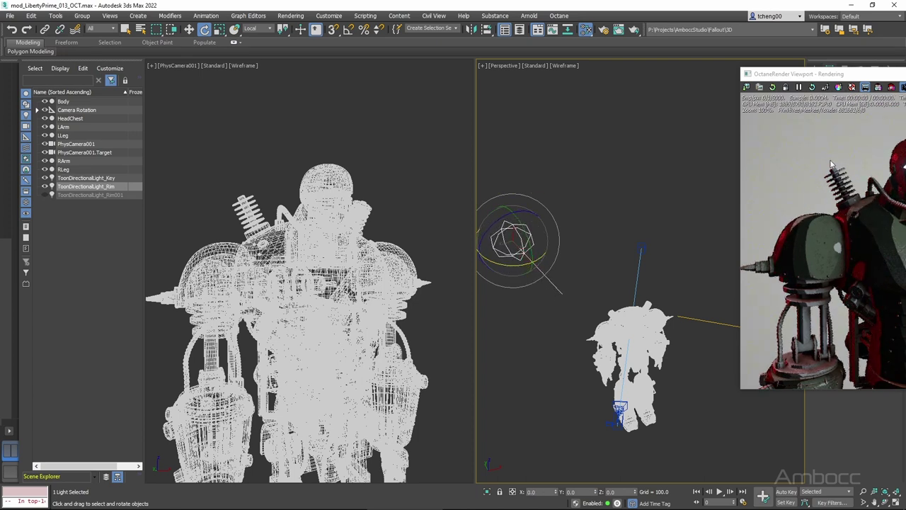
left_click_drag(793, 74, 638, 41)
- Adjust the PhysCamera001 view slightly to reframe the robot, and return to the perspective view
right_click(368, 323)
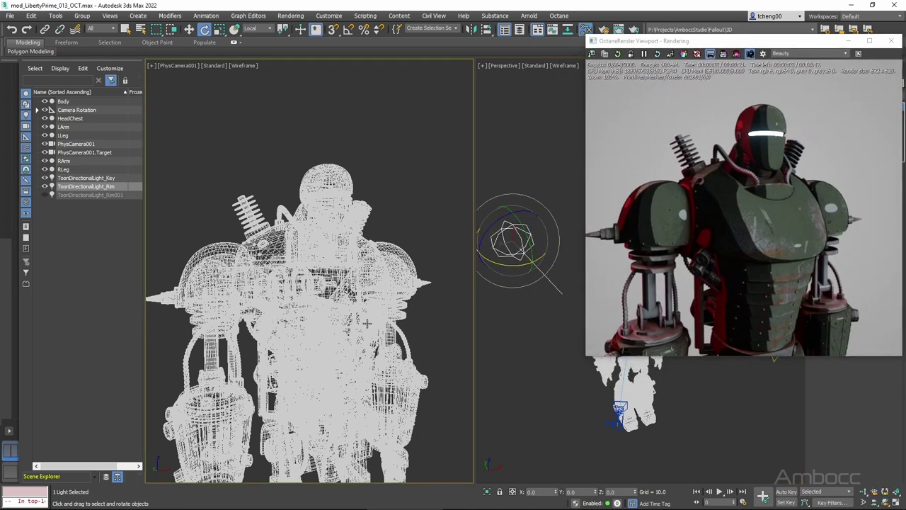
middle_click_drag(367, 323, 370, 313)
right_click(498, 286)
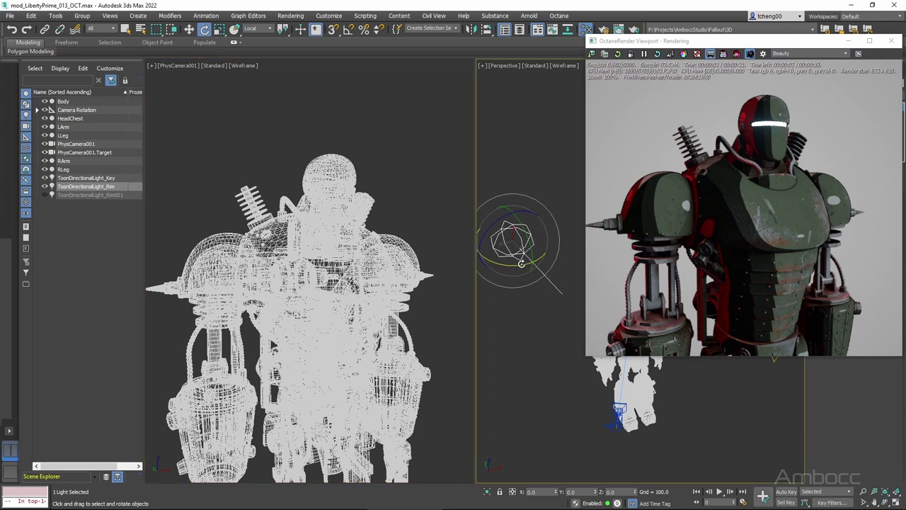
- Rotate ToonDirectionalLight_Rim slightly and reframe the robot in the camera and perspective views
mouse_move(520, 266)
left_mouse_down()
mouse_move(502, 267)
mouse_move(515, 265)
left_mouse_up()
middle_click_drag(330, 349, 334, 342)
middle_click_drag(514, 383, 543, 335, "alt")
middle_click_drag(544, 335, 552, 369)
mouse_move(304, 353)
middle_mouse_down()
mouse_move(320, 336)
mouse_move(320, 360)
middle_mouse_up()
left_click_drag(766, 41, 765, 25)
- Unhide and delete the old ToonDirectionalLight_Rim001, and clone ToonDirectionalLight_Rim as an instance under that name
left_click(45, 195)
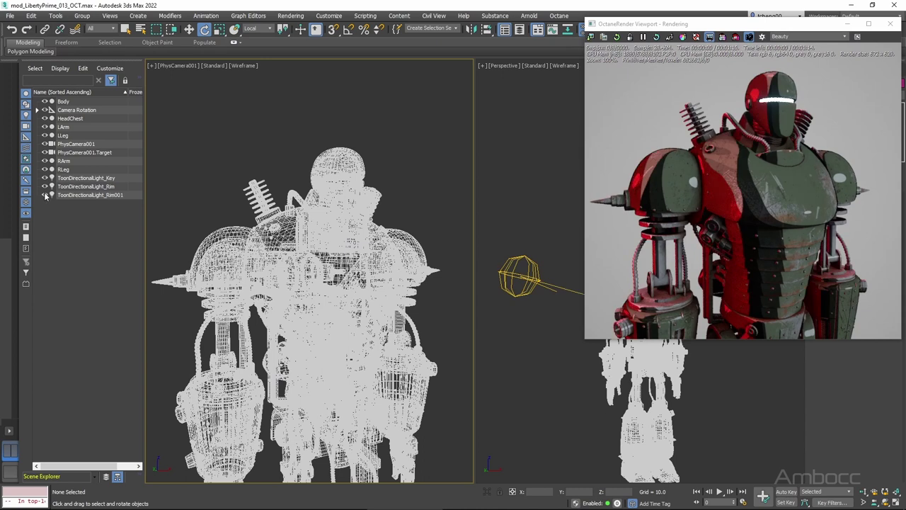
left_click(85, 195)
right_click(108, 187)
left_click(117, 217)
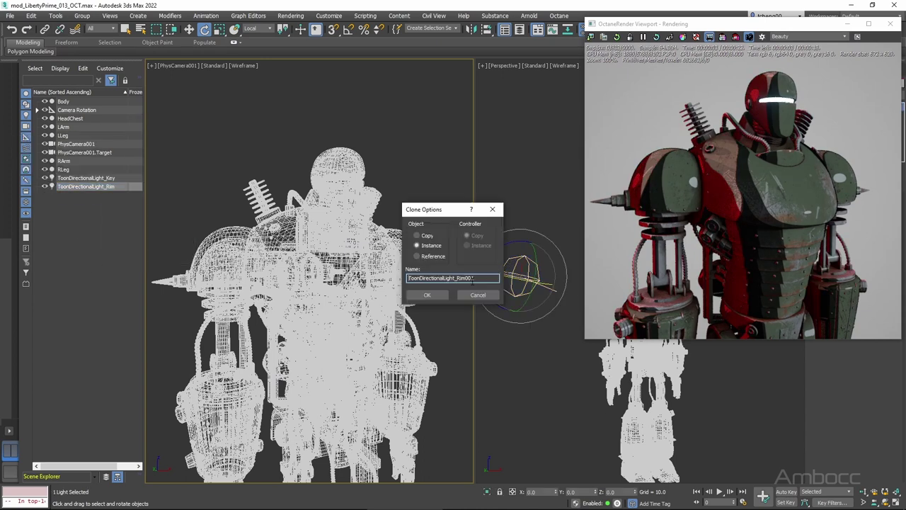
left_click(435, 293)
left_click(48, 300)
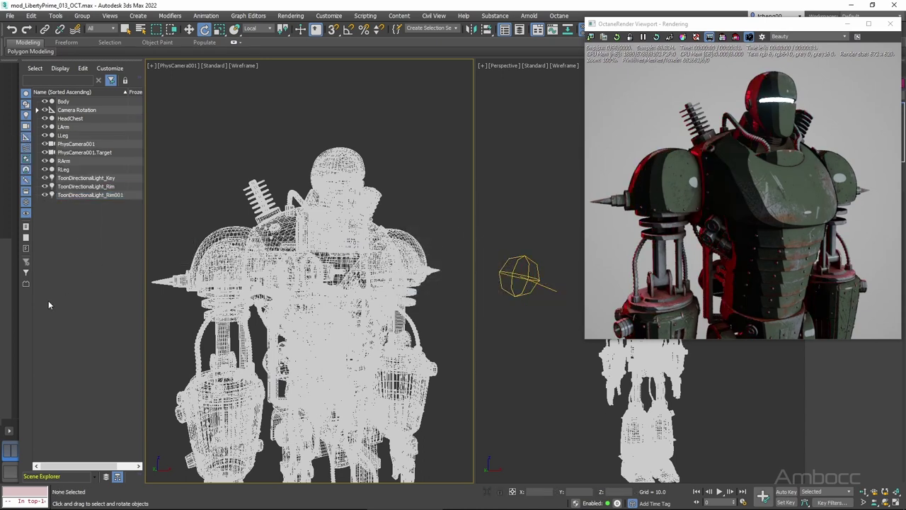
- Compare the render with ToonDirectionalLight_Rim001 hidden and shown
left_click(46, 195)
left_click(46, 195)
left_click(46, 197)
left_click(46, 196)
left_click(45, 196)
left_click(44, 195)
- Try a second key light by cloning ToonDirectionalLight_Key as an instance named ToonDirectionalLight_Key001
left_click(84, 177)
right_click(106, 177)
left_click(115, 206)
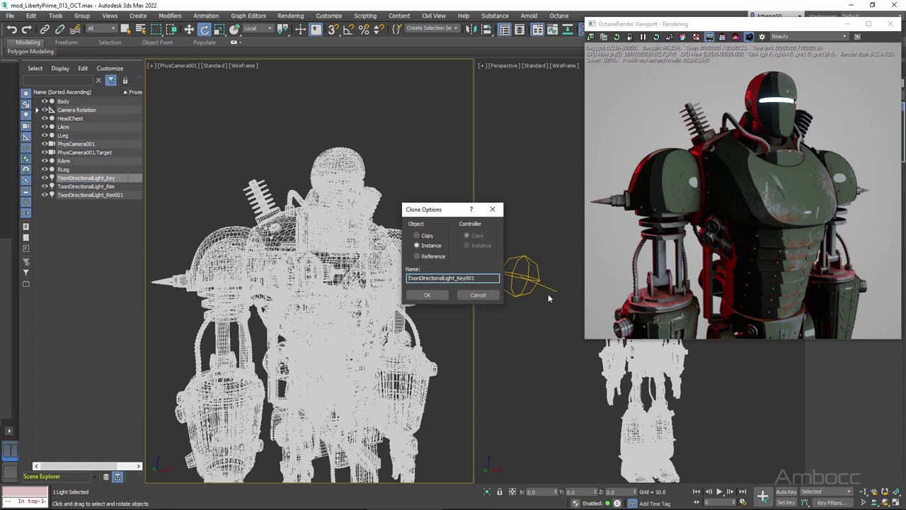
left_click(428, 296)
left_click(72, 286)
- Compare the render with ToonDirectionalLight_Key001 hidden and shown, and delete that clone
left_click(46, 186)
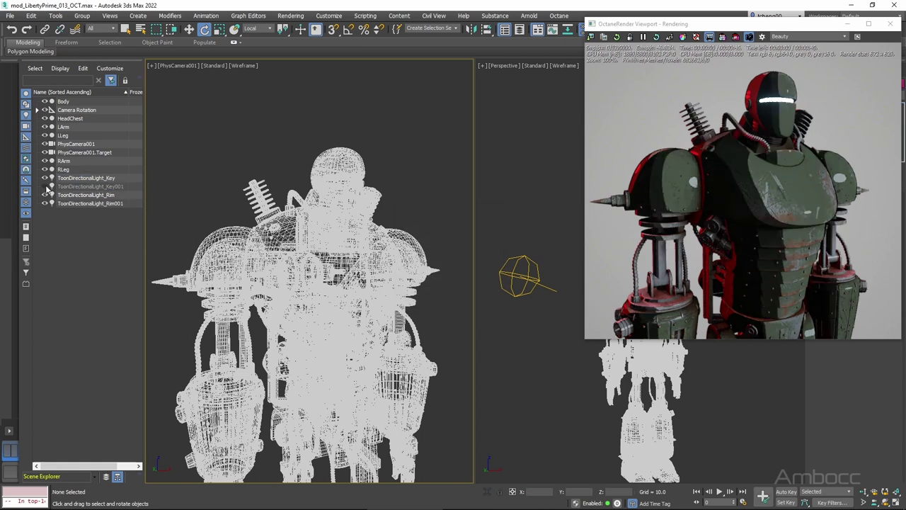
left_click(46, 186)
left_click(46, 186)
left_click(46, 186)
left_click(81, 186)
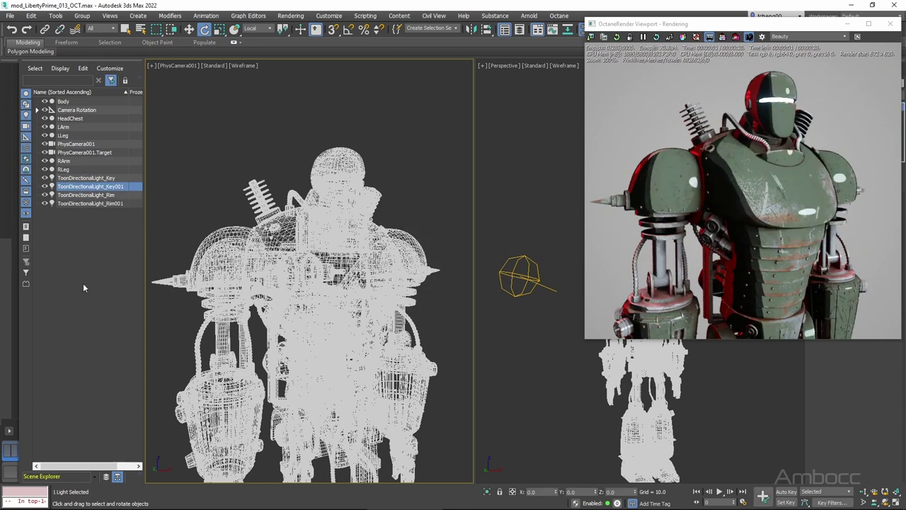
key("Delete")
left_click(91, 194)
left_click(79, 270)
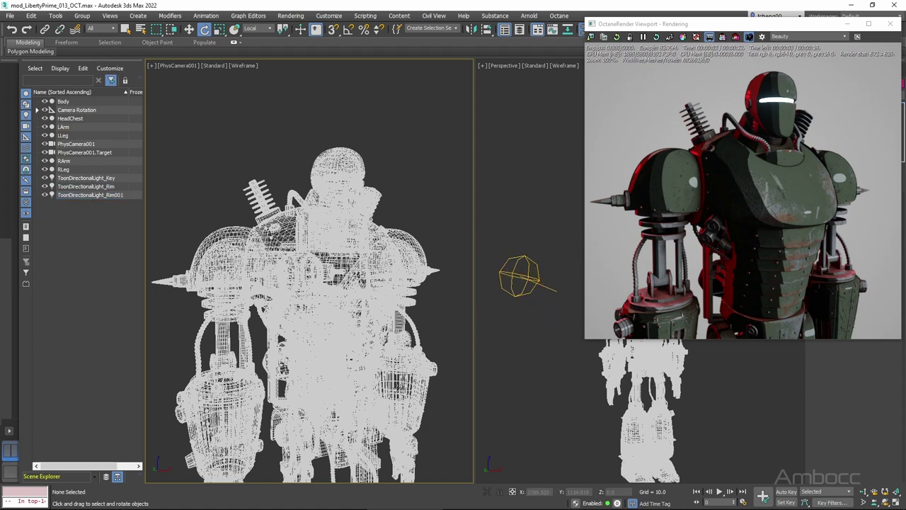
- Shift the second stop of Toon Ramp Map #148 toward the dark end to narrow the black band
middle_click_drag(303, 386, 301, 385)
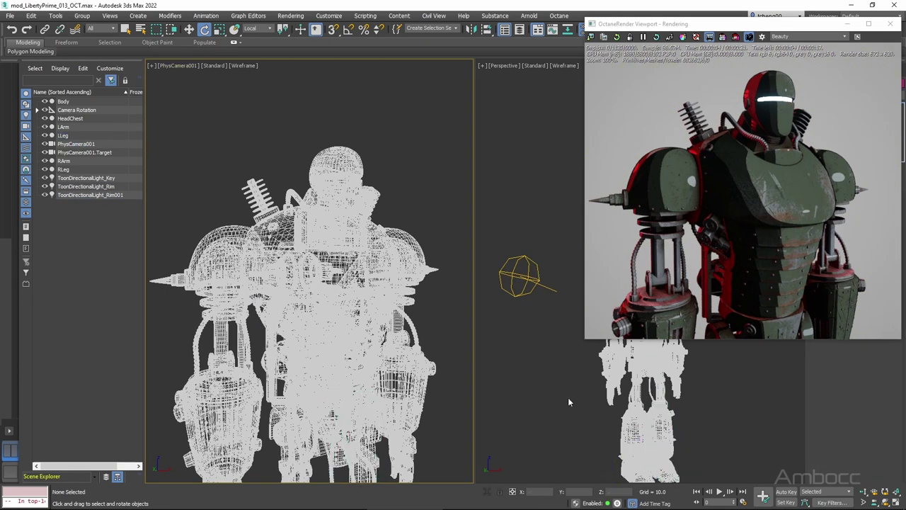
mouse_move(569, 398)
middle_mouse_down("alt")
mouse_move(588, 416)
mouse_move(555, 407)
middle_mouse_up("alt")
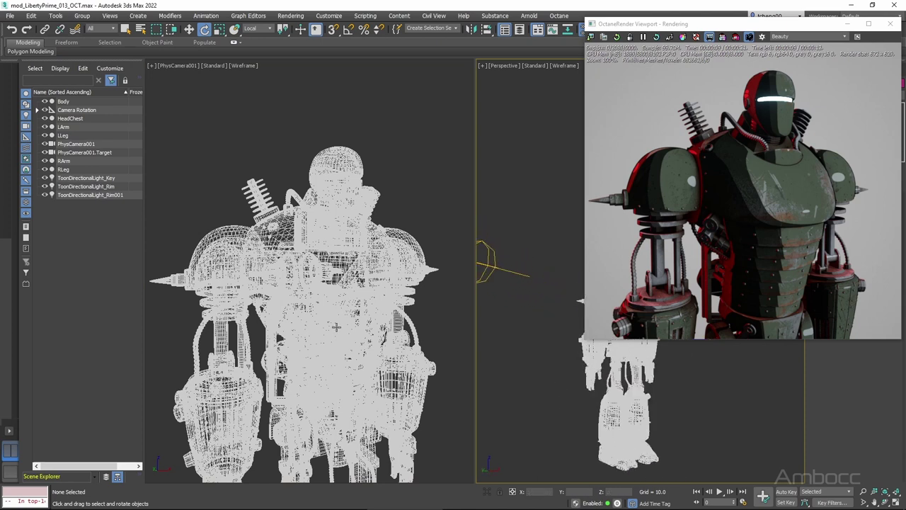
key("m")
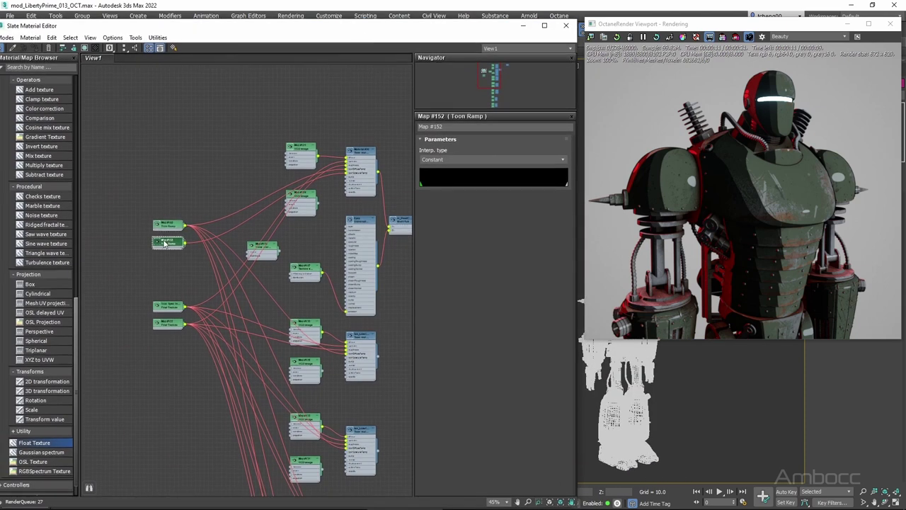
double_click(170, 227)
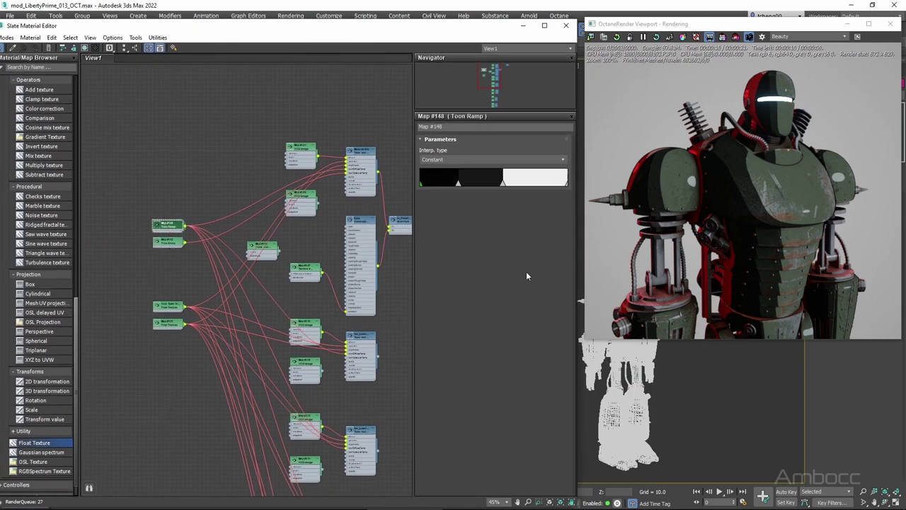
left_click(458, 183)
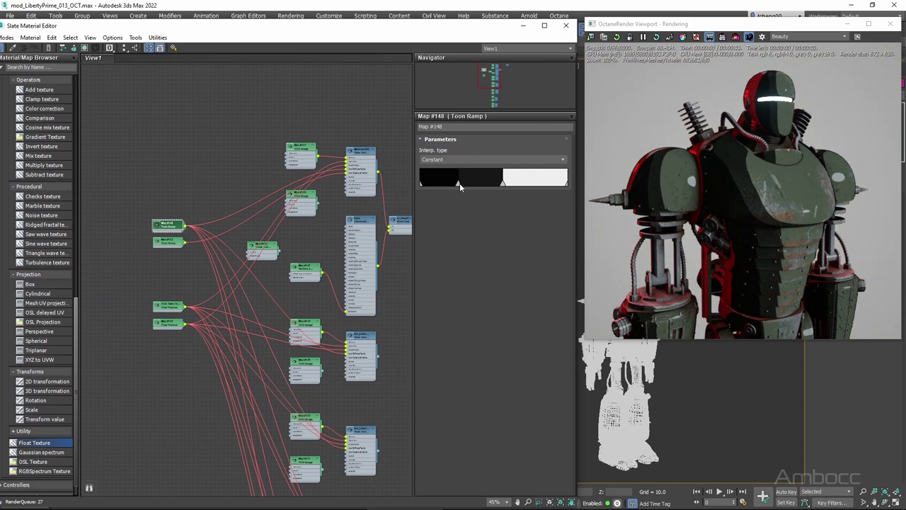
left_click_drag(459, 183, 443, 184)
left_click(503, 182)
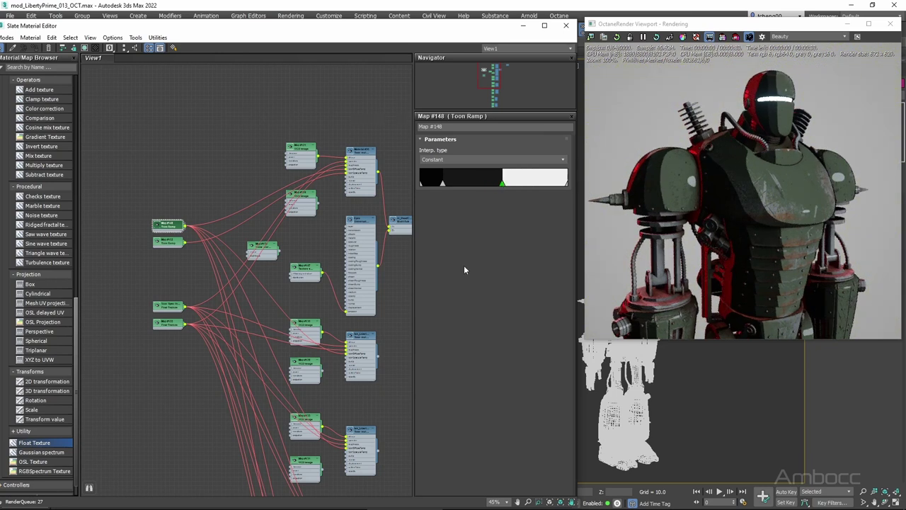
mouse_move(472, 29)
left_mouse_down()
mouse_move(447, 47)
mouse_move(485, 30)
mouse_move(474, 18)
left_mouse_up()
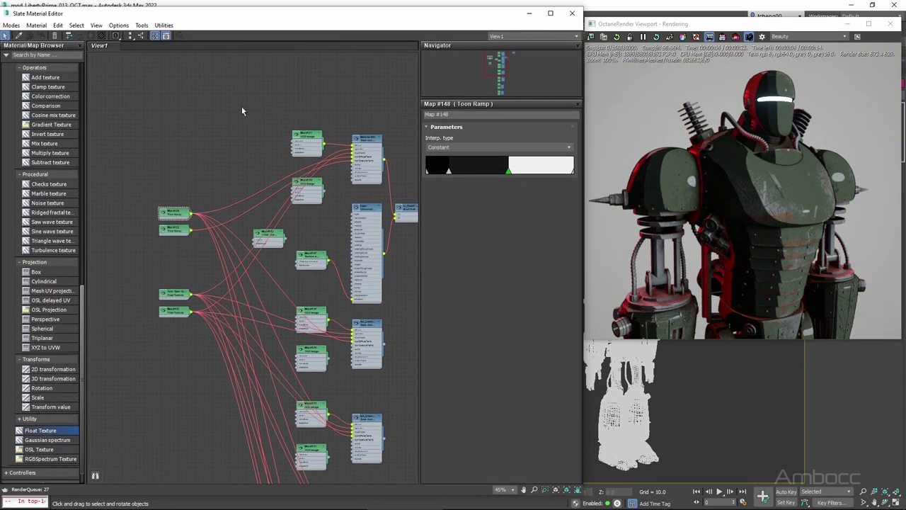
- Change the environment background color to dark blue and close the material editor
key("8")
left_click(152, 150)
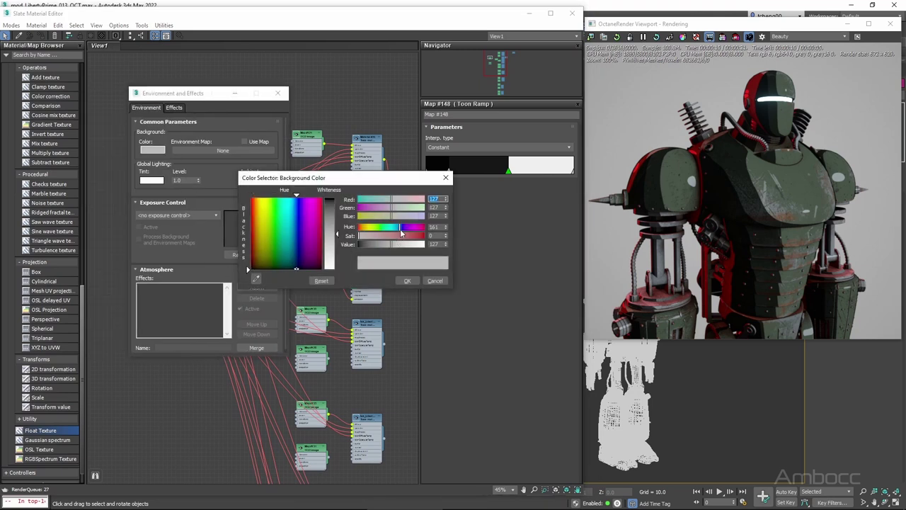
left_click_drag(394, 236, 415, 241)
left_click(407, 280)
left_click(277, 93)
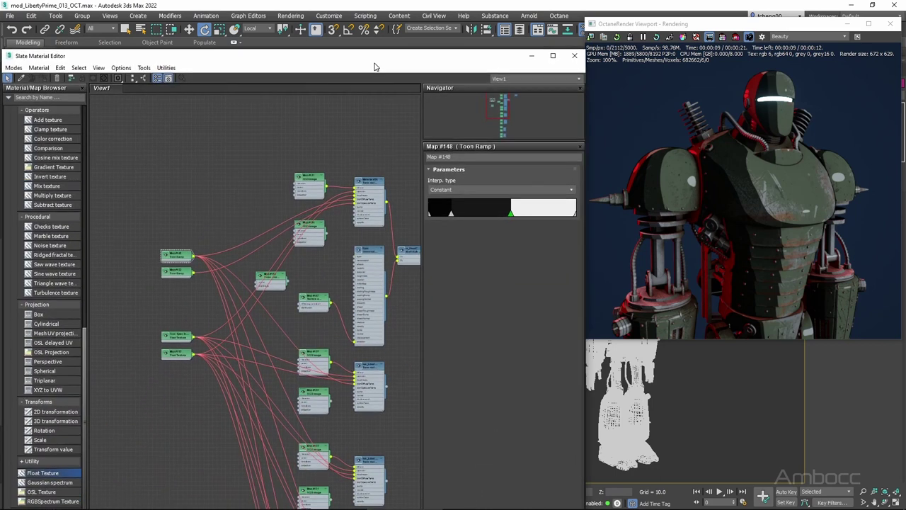
key("m")
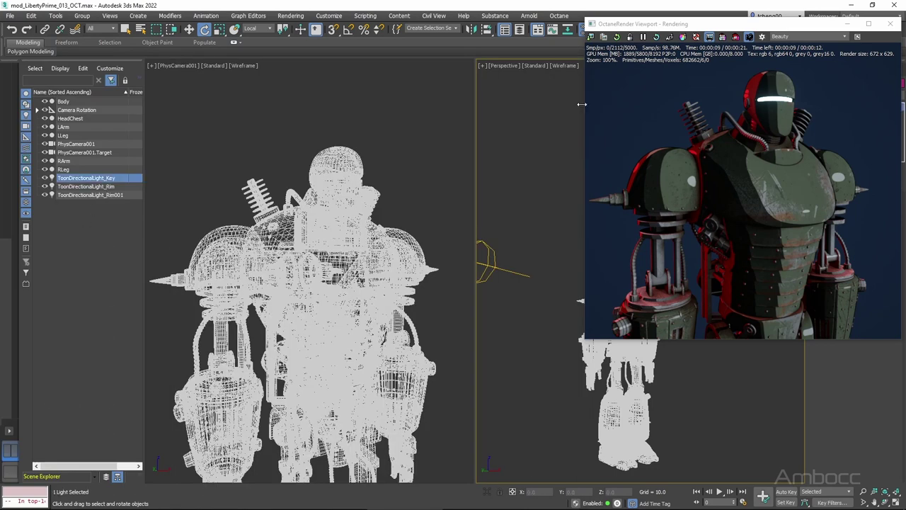
- Adjust the Power of ToonDirectionalLight_Key to about 1.33, keeping the render window clear of the light's parameters
left_click_drag(725, 24, 598, 34)
left_click_drag(888, 228, 6, 220)
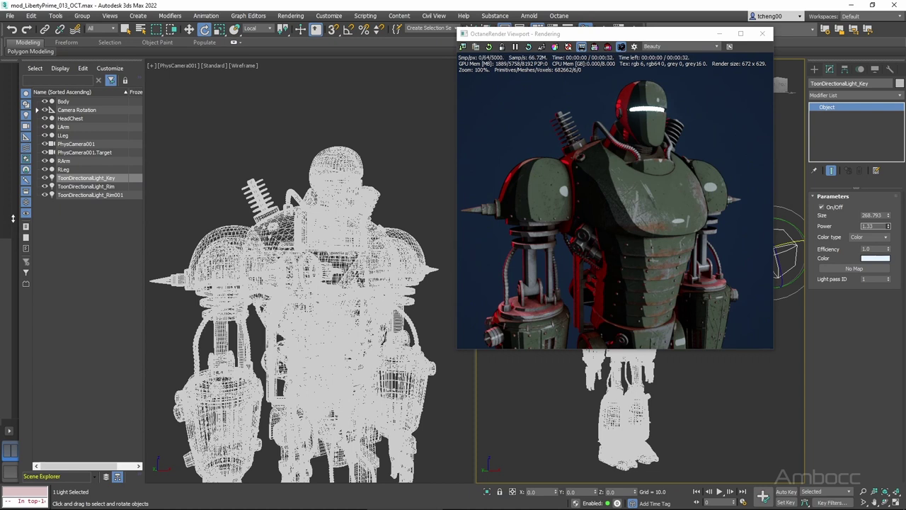
left_click_drag(547, 34, 656, 30)
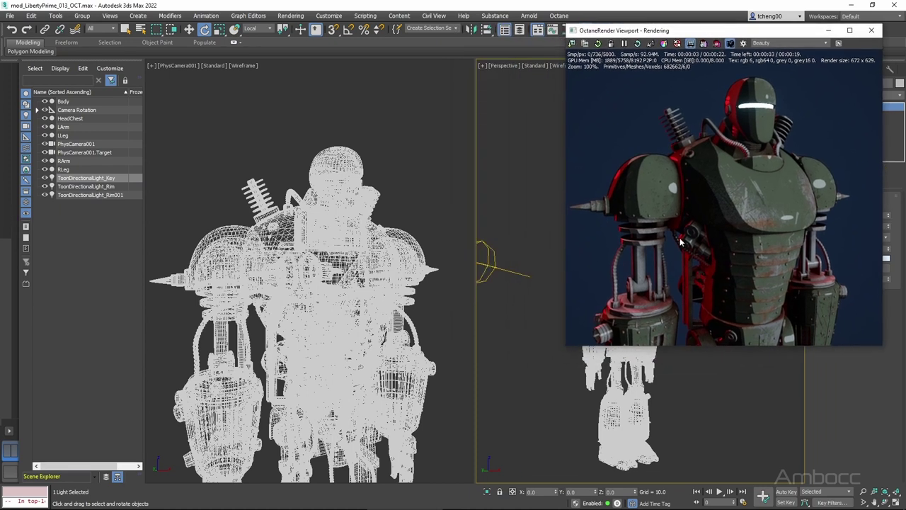
- Delete PhysCamera001 together with its target
middle_click(422, 333)
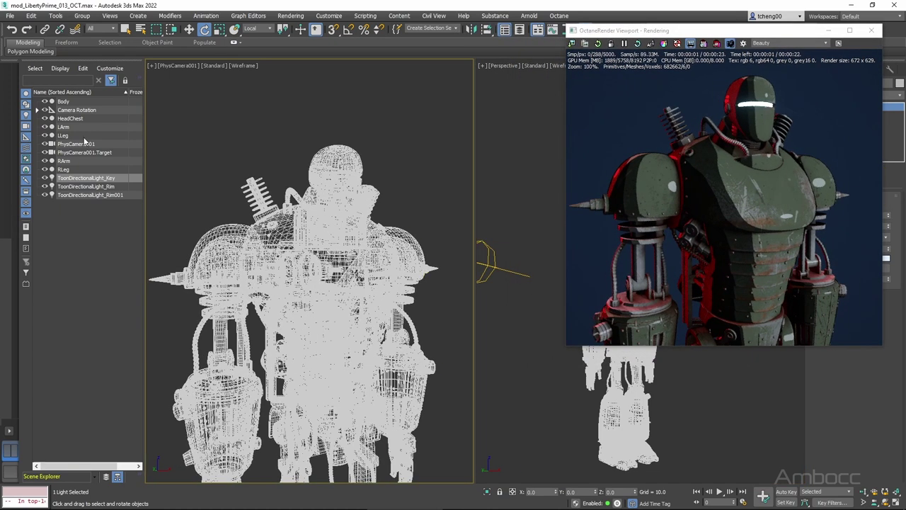
left_click(80, 147)
left_click(71, 160, "ctrl")
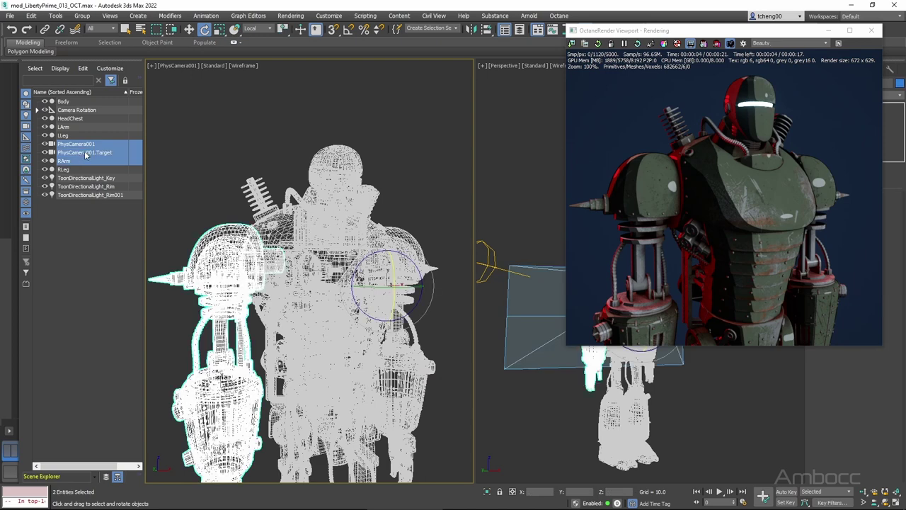
left_click(77, 234)
left_click(73, 152)
left_click(75, 146, "ctrl")
key("Delete")
- Reframe the robot in the perspective view and hide ToonDirectionalLight_Rim001
middle_click_drag(340, 298, 364, 340, "alt")
left_click(267, 244)
left_click(54, 228)
left_click(46, 178)
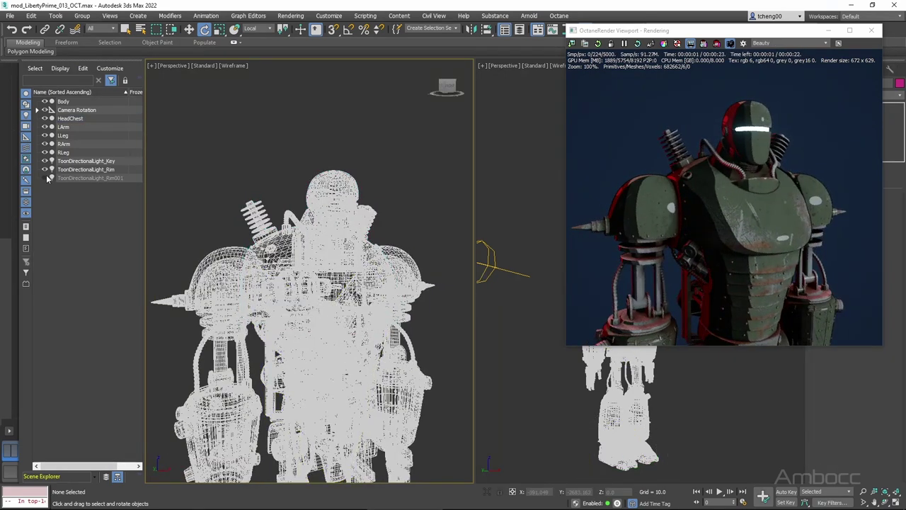
middle_click_drag(327, 319, 343, 311, "alt")
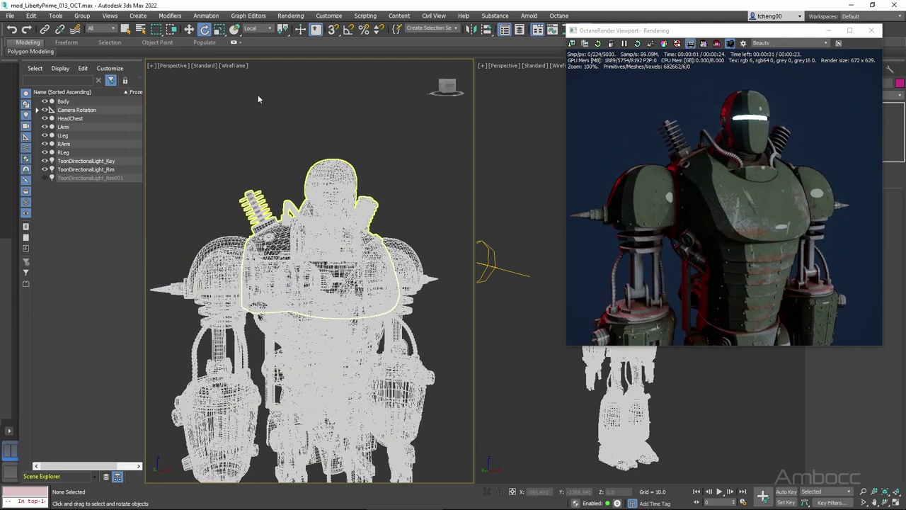
- Open the material network around the head-chest toon Material #26 and restart the Octane render
key("m")
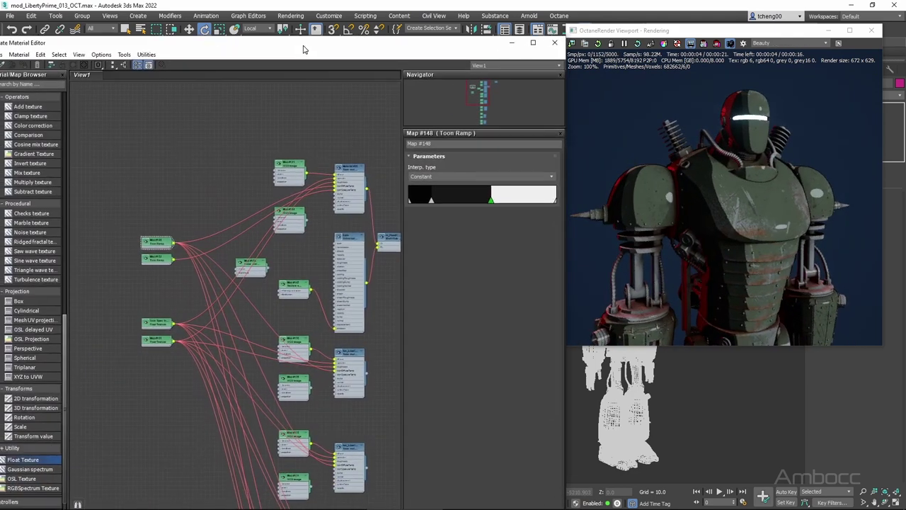
scroll(193, 238, "up", 5)
left_click_drag(195, 247, 214, 248)
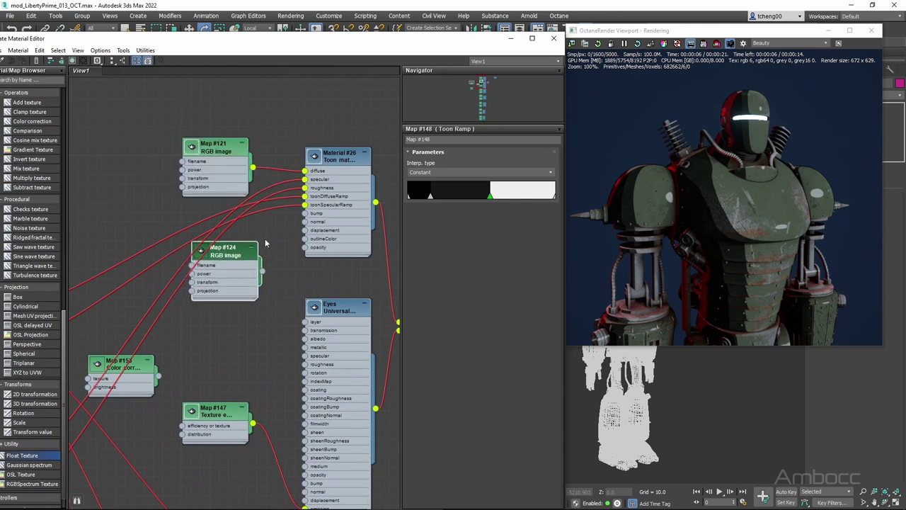
left_click(275, 165)
left_click(598, 44)
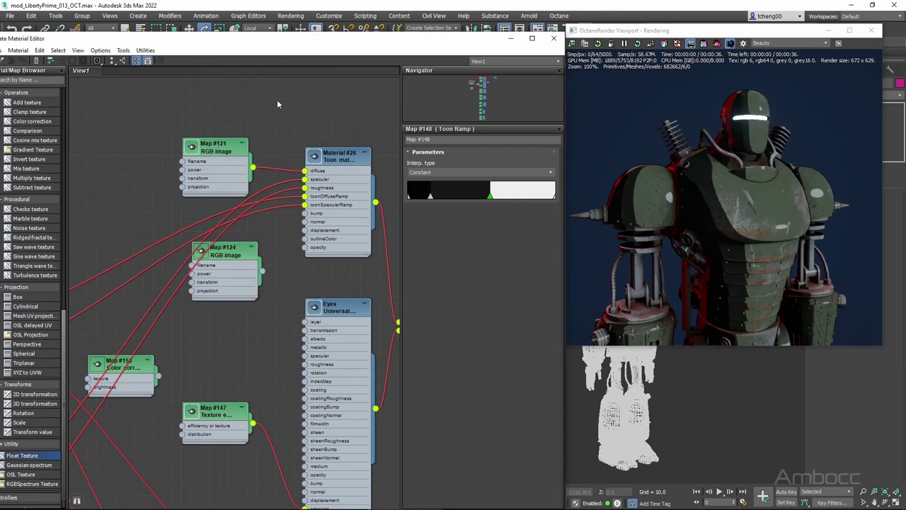
- Try a Gamma of about 1.738 on the diffuse image Map #121, and undo the change
left_click_drag(213, 145, 211, 136)
mouse_move(501, 279)
left_mouse_down()
mouse_move(500, 291)
mouse_move(504, 265)
mouse_move(498, 291)
left_mouse_up()
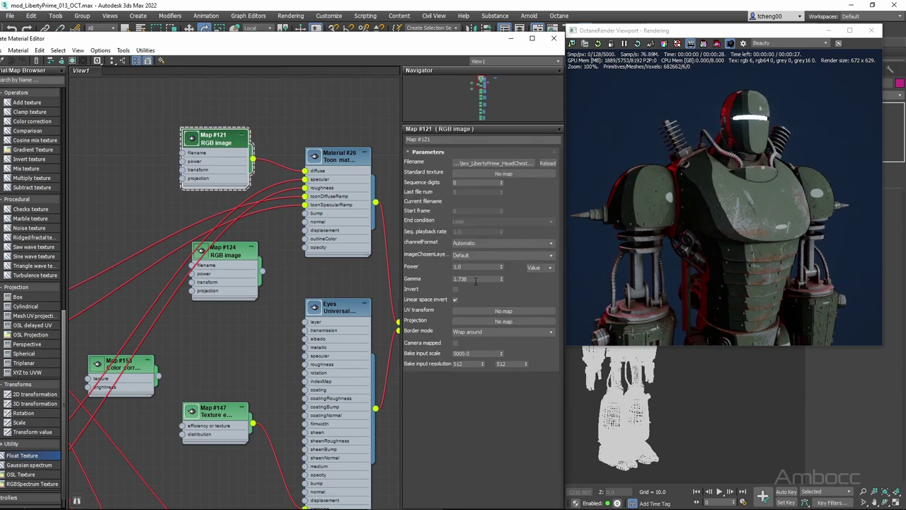
key("ctrl+z")
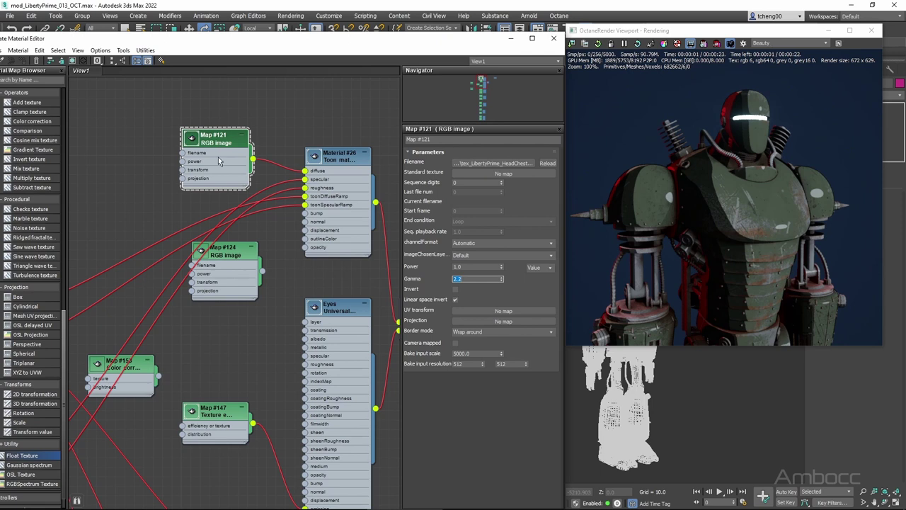
- Connect RGB image Map #124 to the normal input of Material #26, spacing both image maps further from the material
left_click_drag(218, 162, 143, 142)
mouse_move(261, 278)
left_mouse_down()
mouse_move(232, 278)
mouse_move(252, 277)
left_mouse_up()
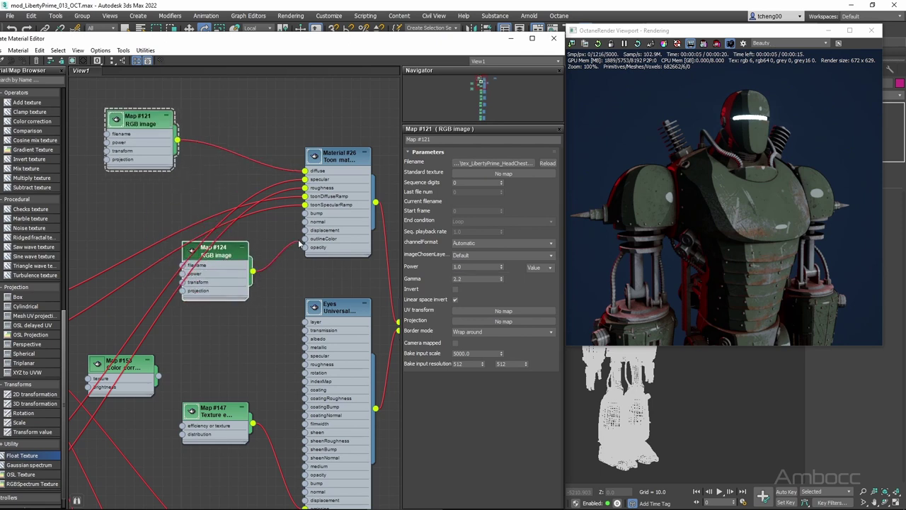
left_click_drag(212, 255, 136, 198)
double_click(136, 198)
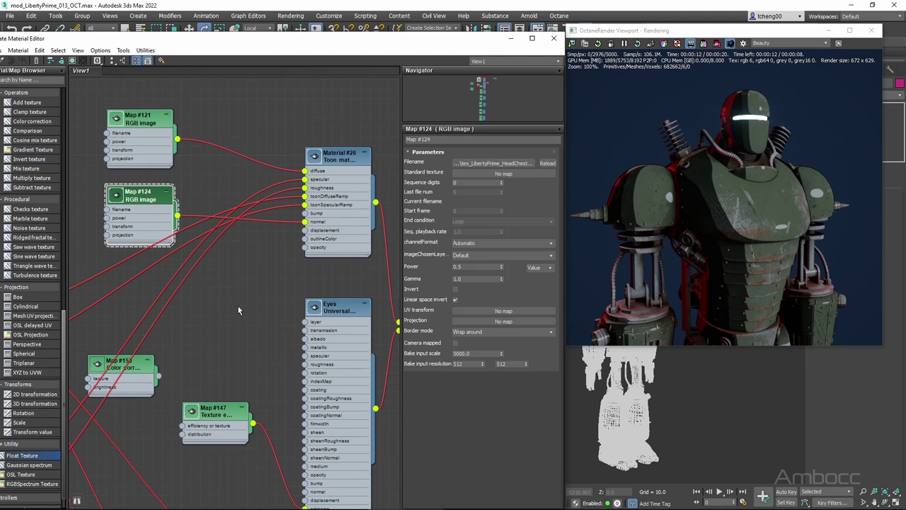
- Try a Power of 1.0 on Map #124, check the render, and return the Power to 0.5
left_click(470, 268)
left_click(583, 242)
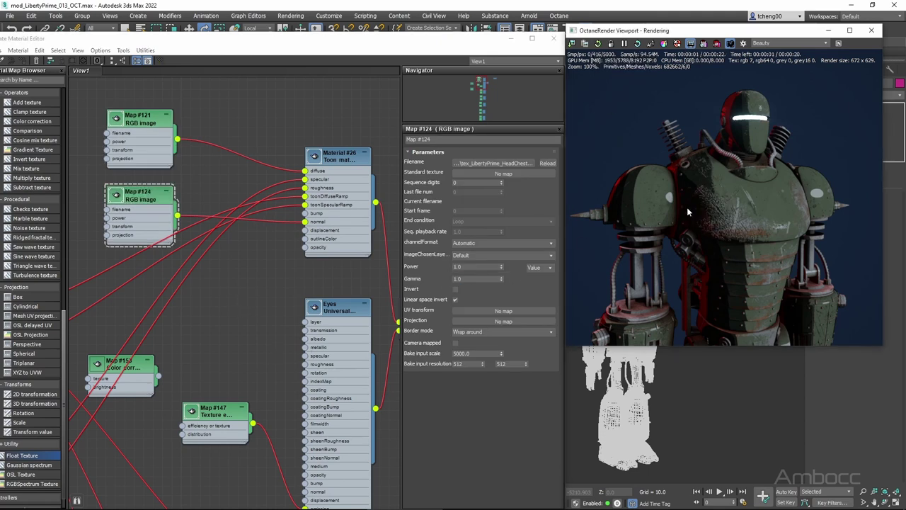
left_click_drag(502, 270, 504, 281)
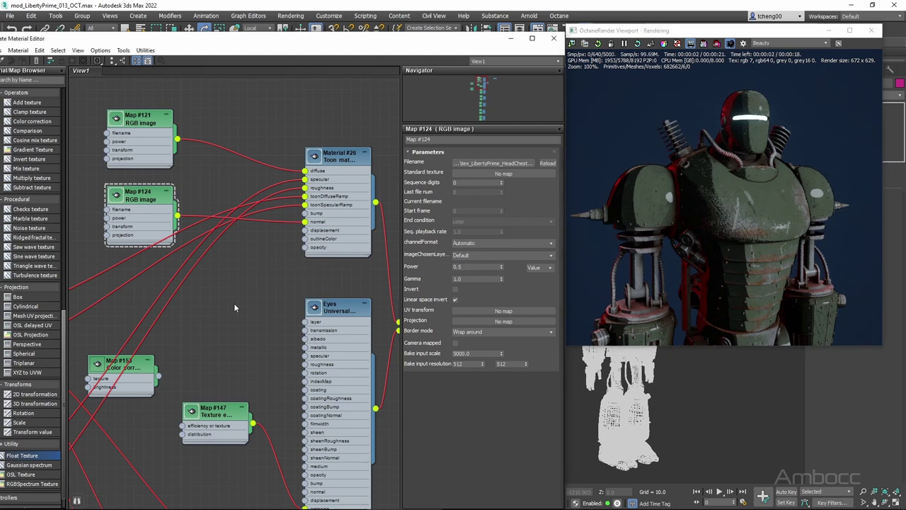
- Examine the normal map's effect on the robot's head and chest up close, and bring back the material network
left_click(511, 39)
scroll(374, 219, "up", 5)
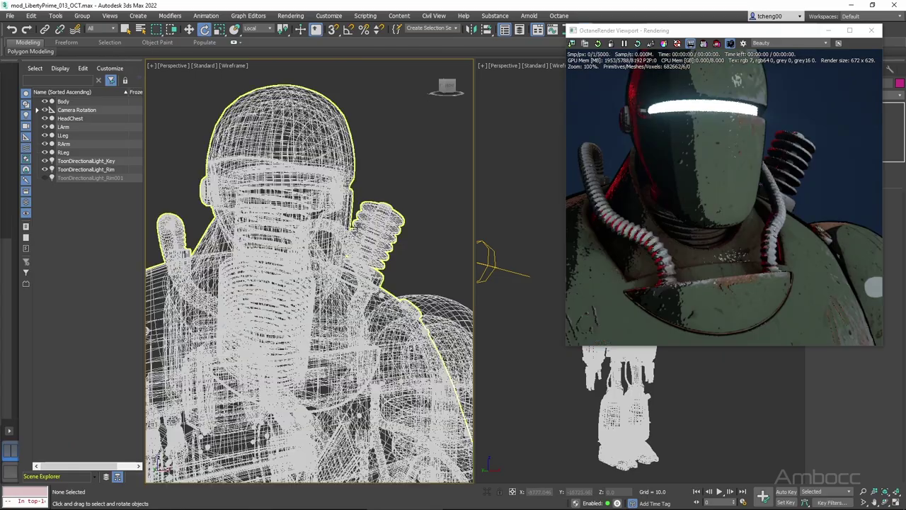
middle_click_drag(374, 219, 372, 279, "alt")
scroll(338, 253, "down", 10)
scroll(341, 267, "up", 4)
scroll(370, 262, "down", 4)
scroll(367, 264, "up", 4)
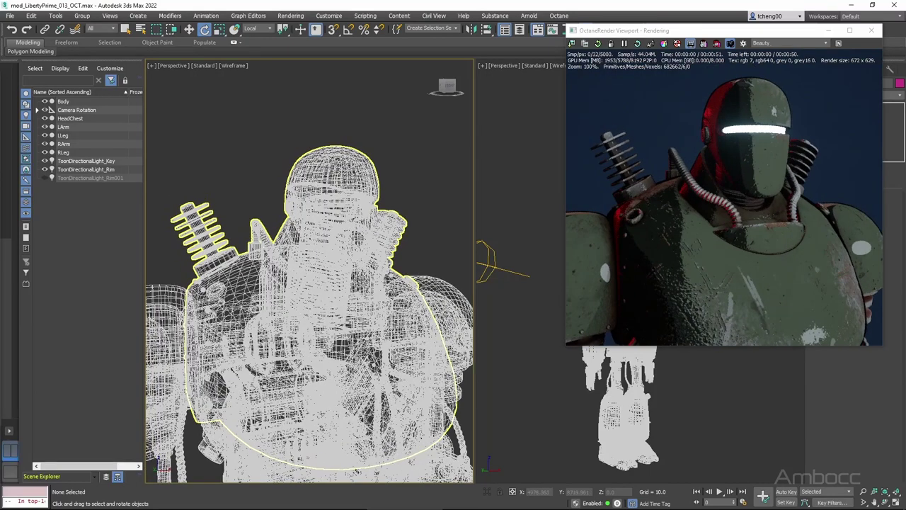
key("m")
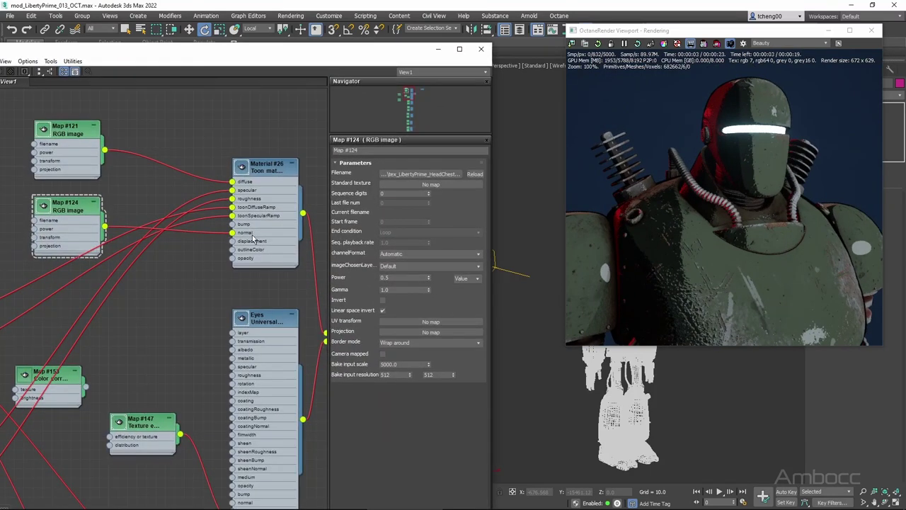
- Set the Power of Map #124 to 0.2, check the robot's arm in the render, and bring back the material network
left_click_drag(293, 61, 385, 10)
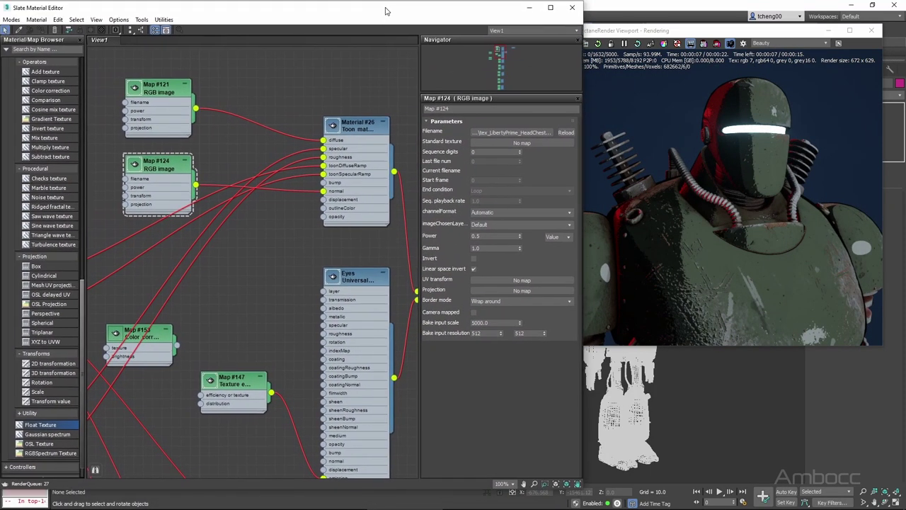
left_click_drag(520, 238, 521, 249)
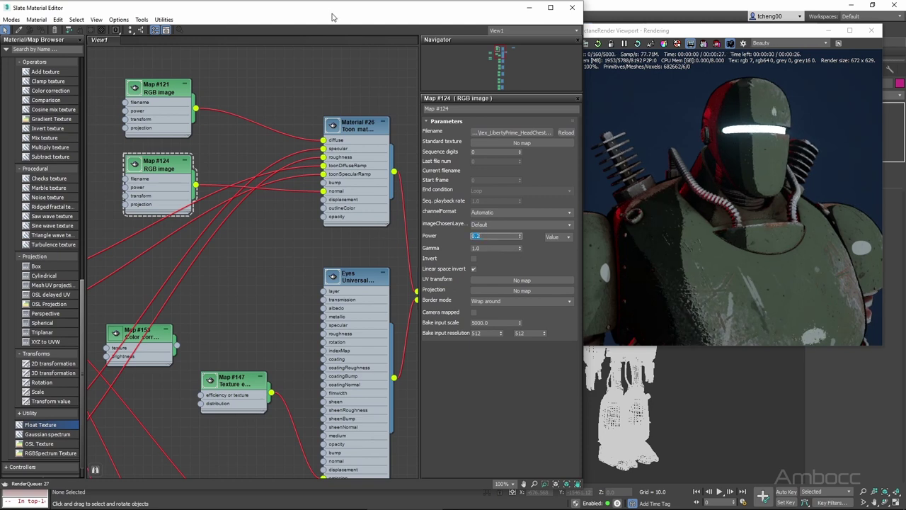
left_click_drag(332, 14, 0, 36)
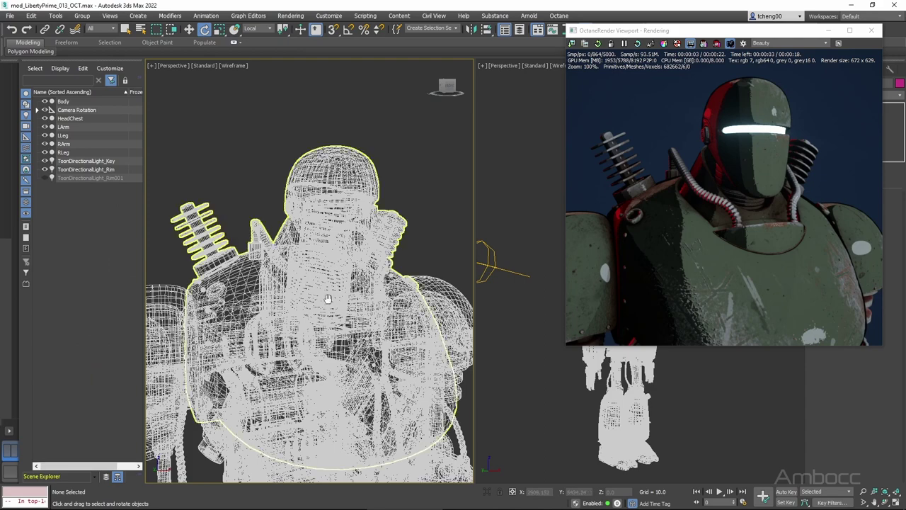
middle_click_drag(328, 298, 438, 202, "alt")
left_click_drag(0, 36, 356, 22)
- Duplicate the Float Texture Map #155 and place the copy directly beneath it
scroll(300, 313, "down", 1)
middle_click_drag(230, 313, 312, 312)
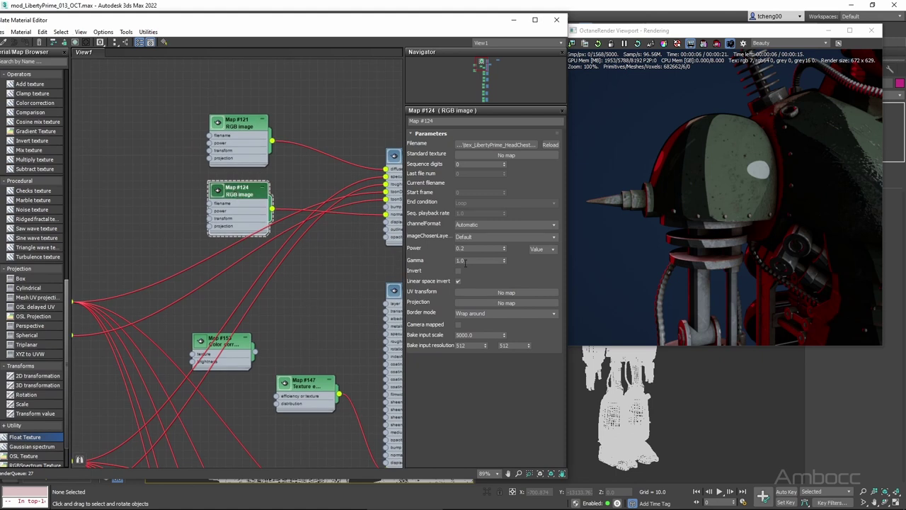
scroll(144, 228, "down", 1)
middle_click_drag(144, 231, 266, 177)
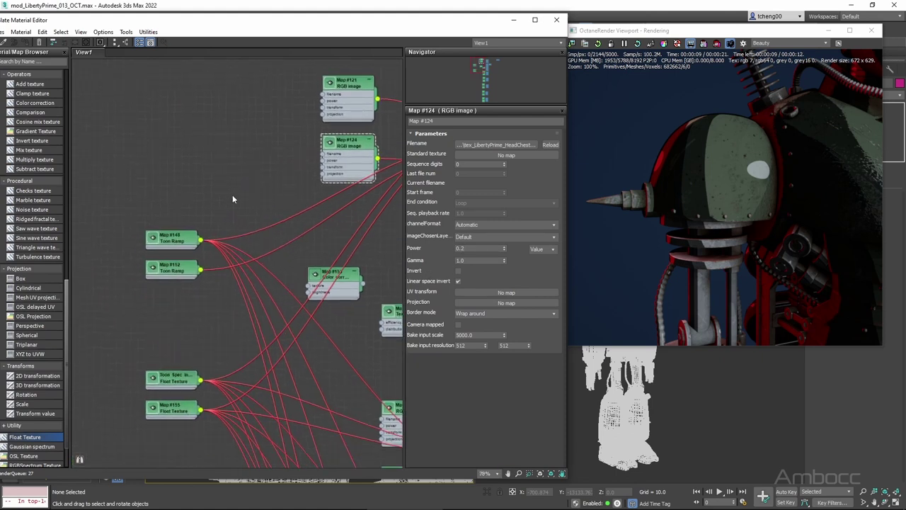
double_click(174, 401)
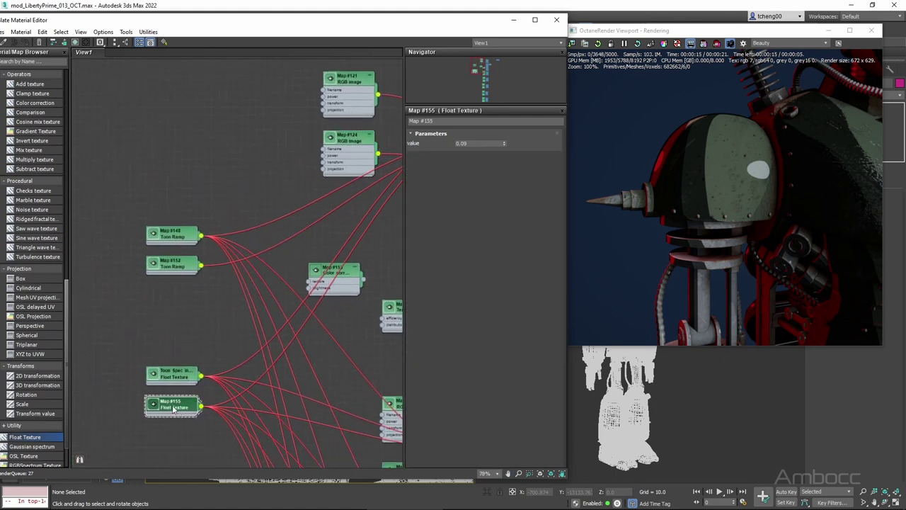
left_click_drag(173, 409, 173, 436, "shift")
- Connect the copied Float Texture Map #156 to the power inputs of RGB images Map #124 and Map #128
scroll(189, 320, "down", 2)
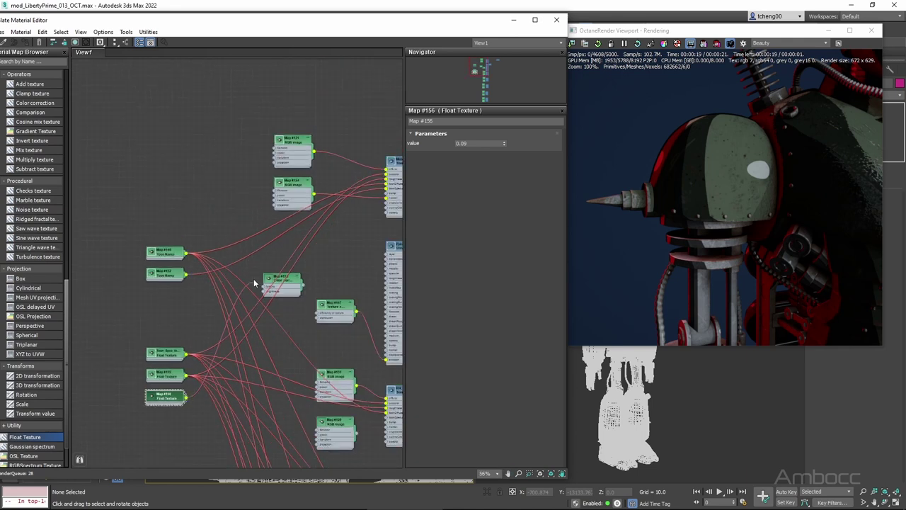
middle_click_drag(307, 332, 295, 164)
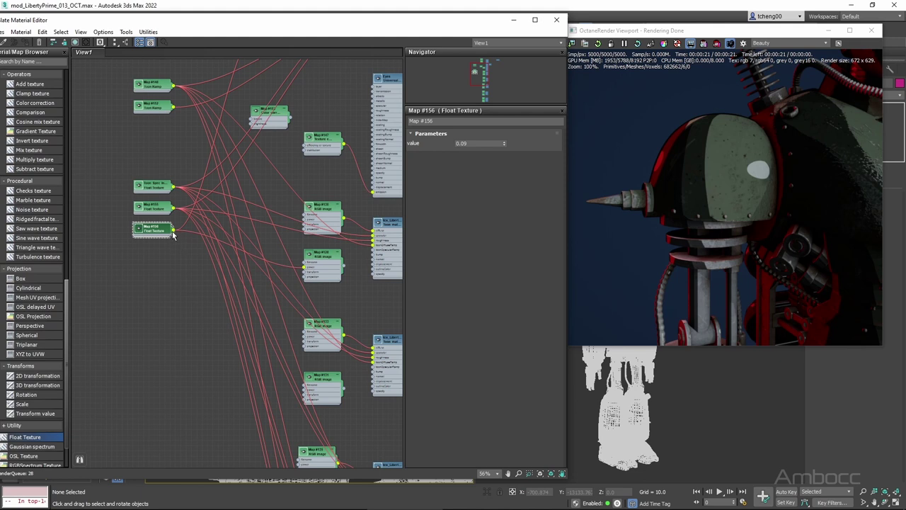
scroll(323, 377, "up", 2)
middle_click_drag(322, 377, 342, 338)
right_click(341, 338)
left_click(120, 143)
left_click_drag(104, 119, 192, 362)
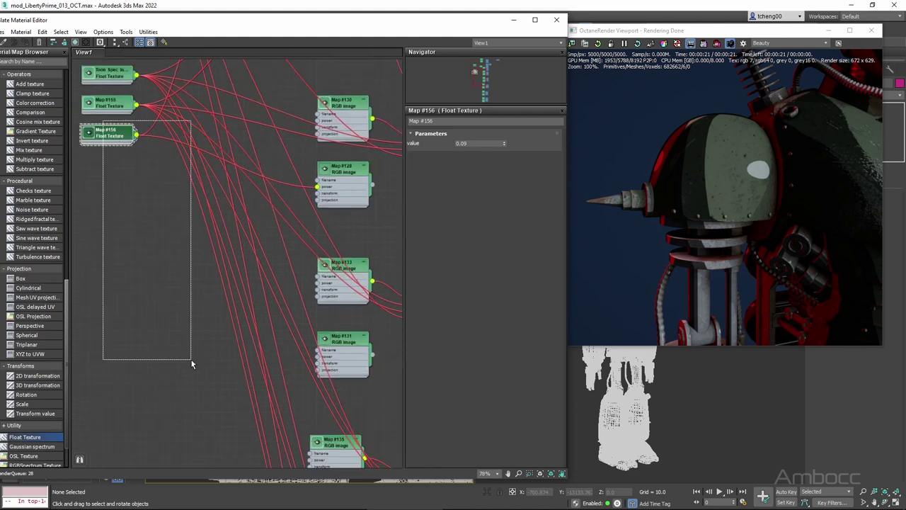
mouse_move(107, 136)
left_mouse_down()
mouse_move(168, 328)
mouse_move(217, 345)
left_mouse_up()
- Connect Map #156 to the power inputs of the remaining normal images, from Map #131 down to the last material's image
middle_click_drag(367, 415, 371, 234)
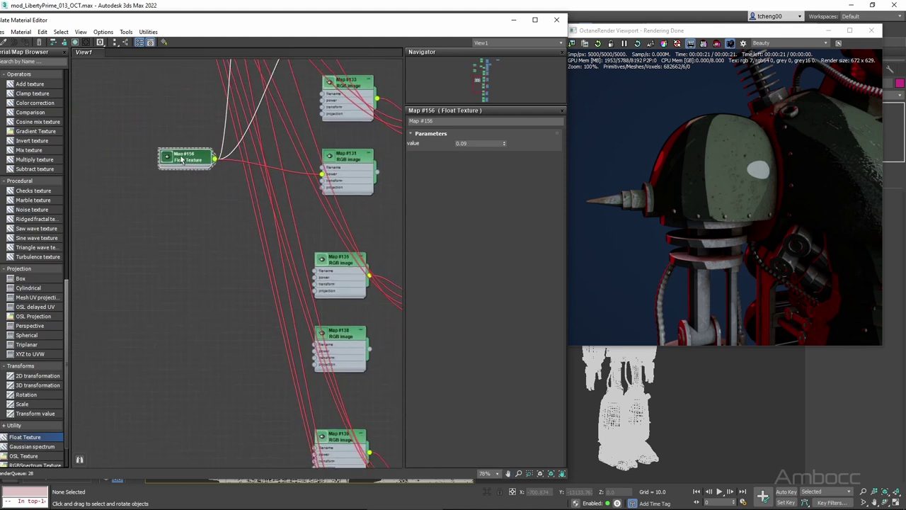
left_click_drag(213, 163, 206, 252)
middle_click_drag(306, 314, 274, 135)
left_click_drag(148, 71, 177, 317)
middle_click_drag(277, 356, 242, 177)
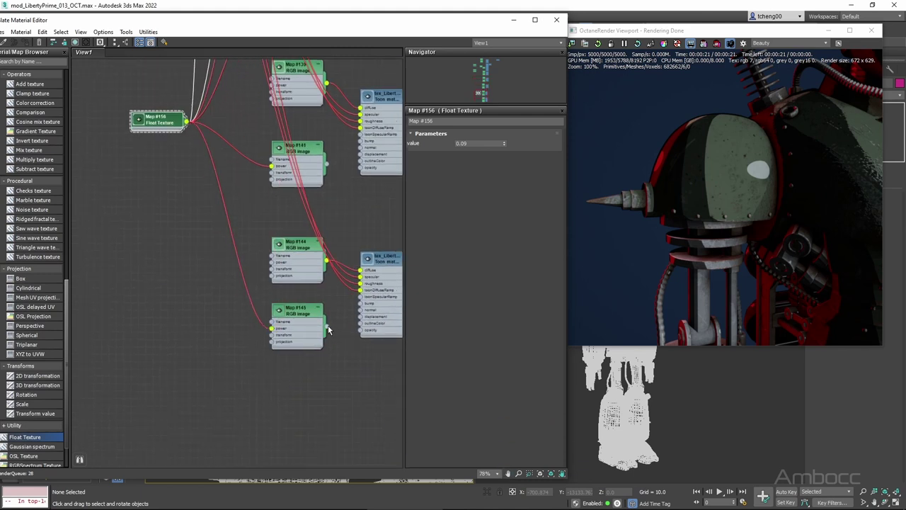
- Connect each remaining normal image to its Toon material's normal input, from the last material up to the one with Map #128
middle_click_drag(388, 230, 376, 327)
left_click_drag(333, 254, 348, 245)
middle_click_drag(354, 151, 327, 298)
left_click_drag(286, 223, 298, 221)
middle_click_drag(309, 74, 287, 277)
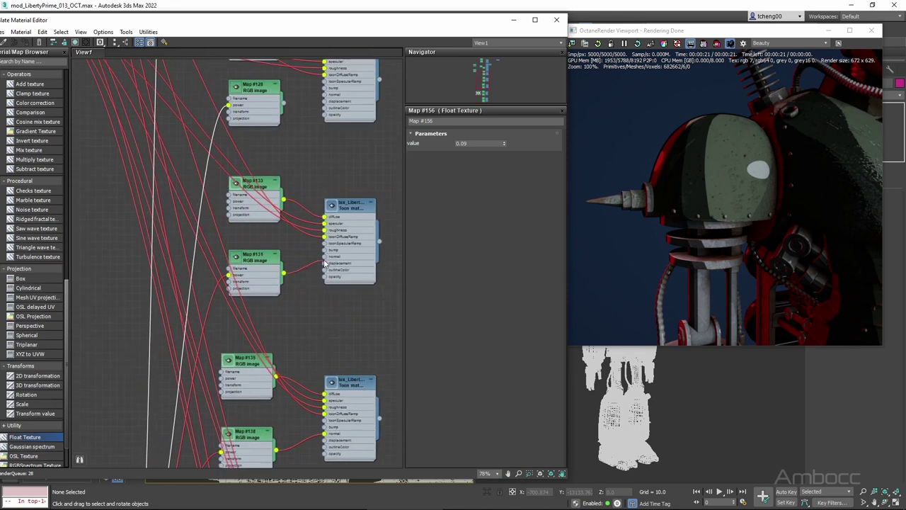
middle_click_drag(287, 128, 278, 280)
middle_click_drag(240, 99, 257, 187)
- Move Float Texture Map #156 back up beneath Map #155
scroll(285, 229, "down", 3)
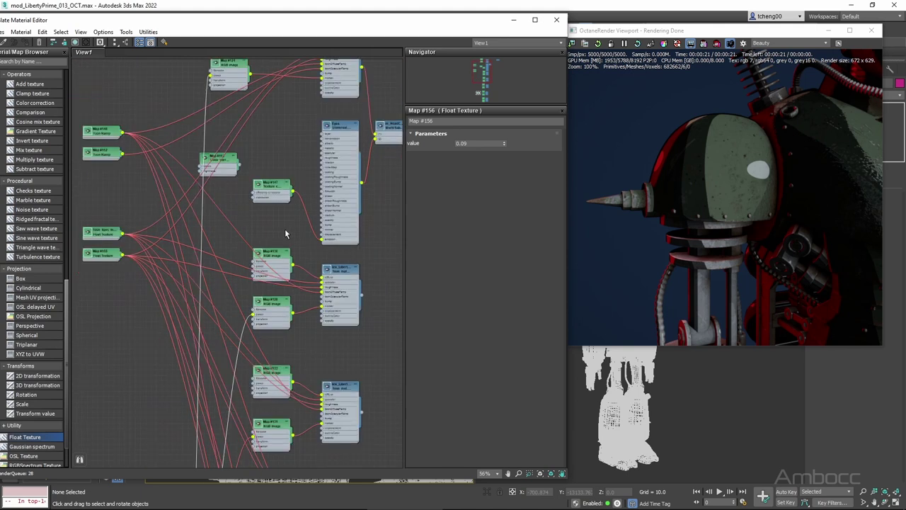
middle_click_drag(284, 229, 315, 222)
middle_click_drag(199, 397, 234, 244)
scroll(233, 244, "down", 2)
left_click_drag(223, 391, 184, 170)
middle_click_drag(191, 230, 182, 434)
scroll(195, 363, "up", 3)
middle_click_drag(180, 294, 203, 240)
- Check the robot's whole upper body in the render and bring back the material network beside it
left_click(188, 159)
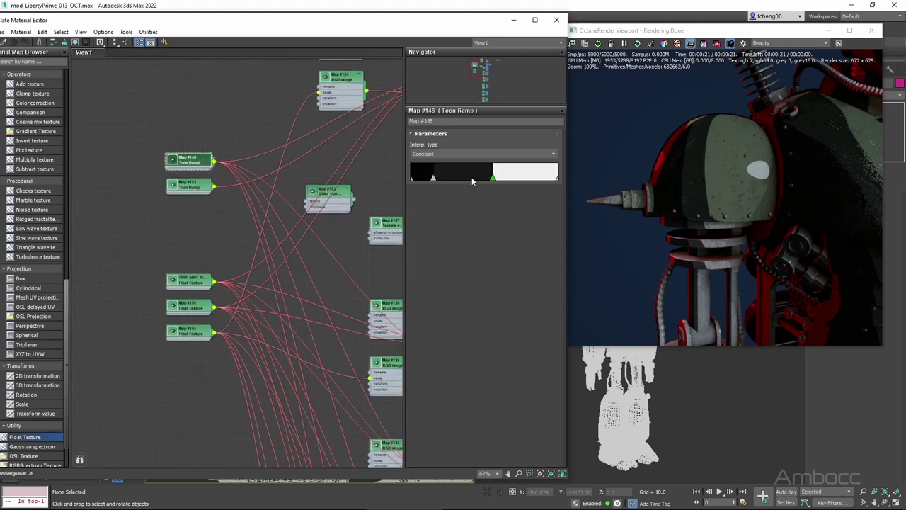
left_click(446, 120)
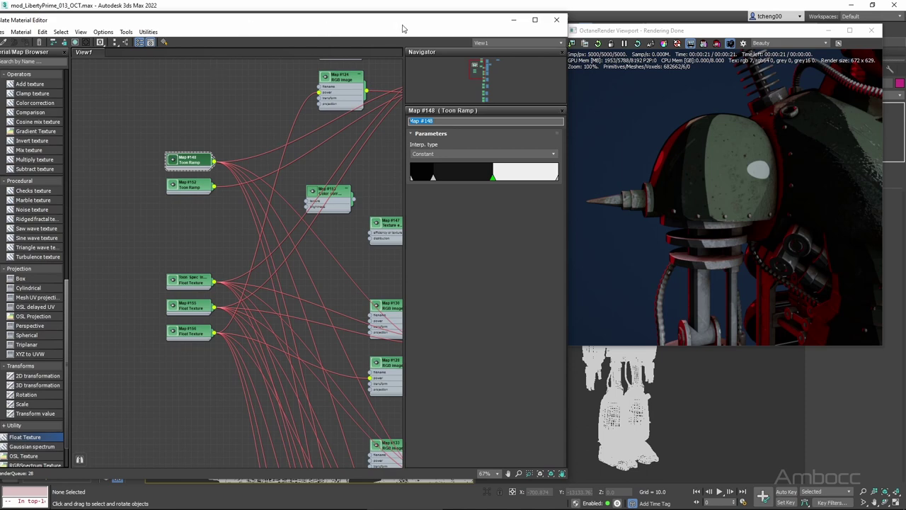
left_click_drag(396, 22, 395, 17)
left_click_drag(729, 32, 746, 14)
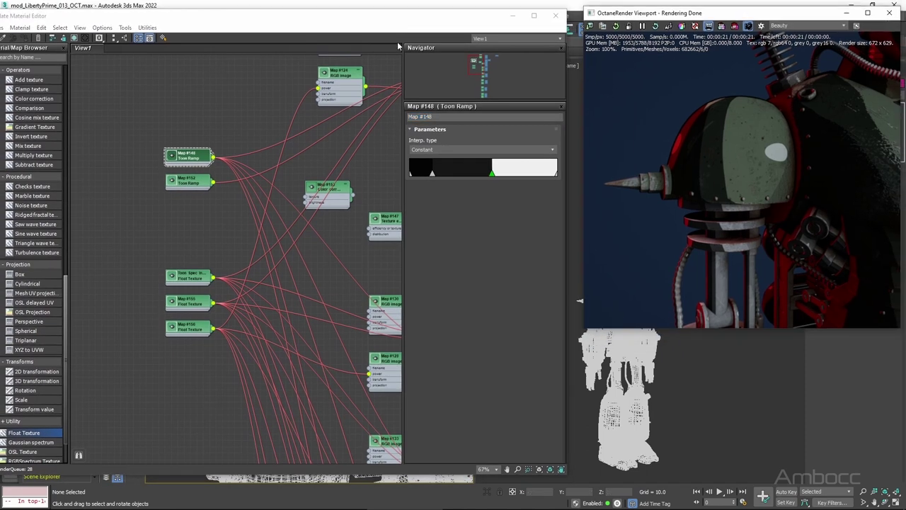
left_click_drag(397, 20, 83, 59)
middle_click_drag(382, 235, 273, 291)
scroll(274, 291, "down", 2)
left_click_drag(129, 60, 458, 21)
scroll(177, 347, "up", 3)
- Rename the Float Texture Map #156 as Normal Intensity
left_click(212, 322)
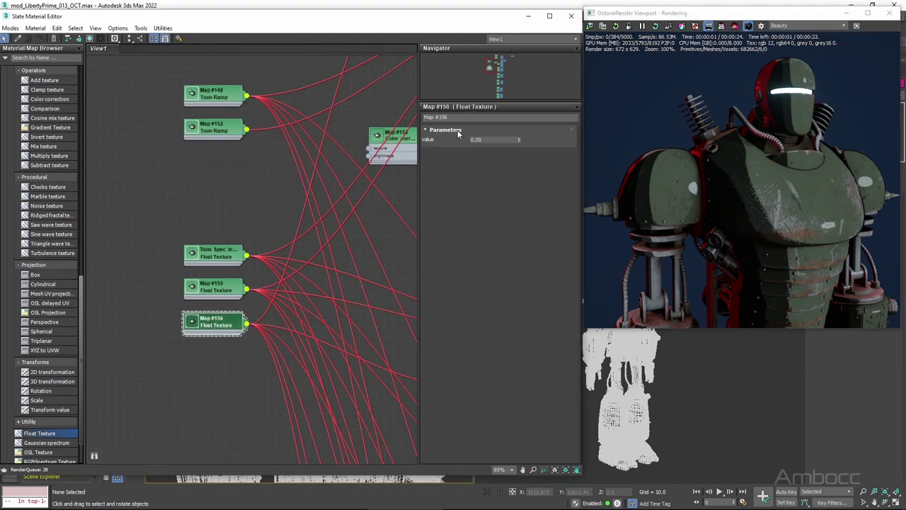
left_click(446, 117)
type("Normal Intensity")
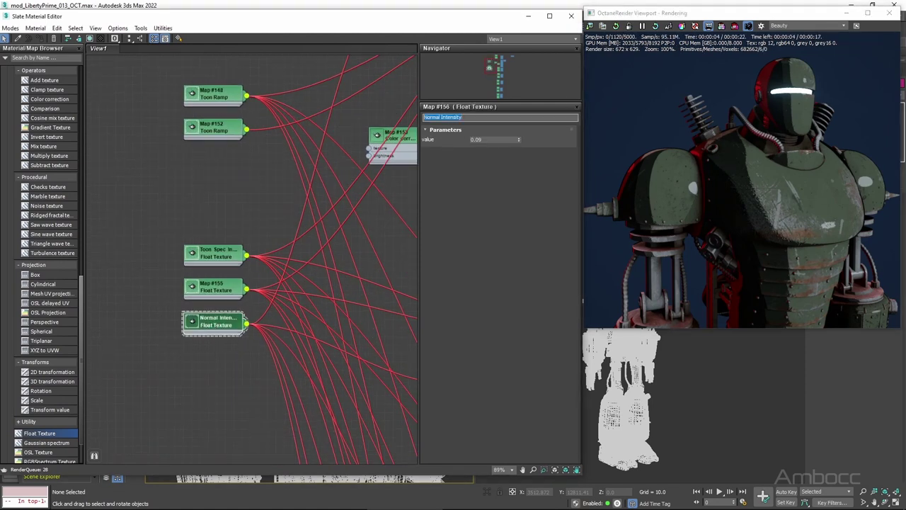
- Rename the Float Texture Map #155 as Toon Roughness
double_click(222, 292)
middle_click_drag(277, 314, 183, 300)
scroll(185, 305, "down", 3)
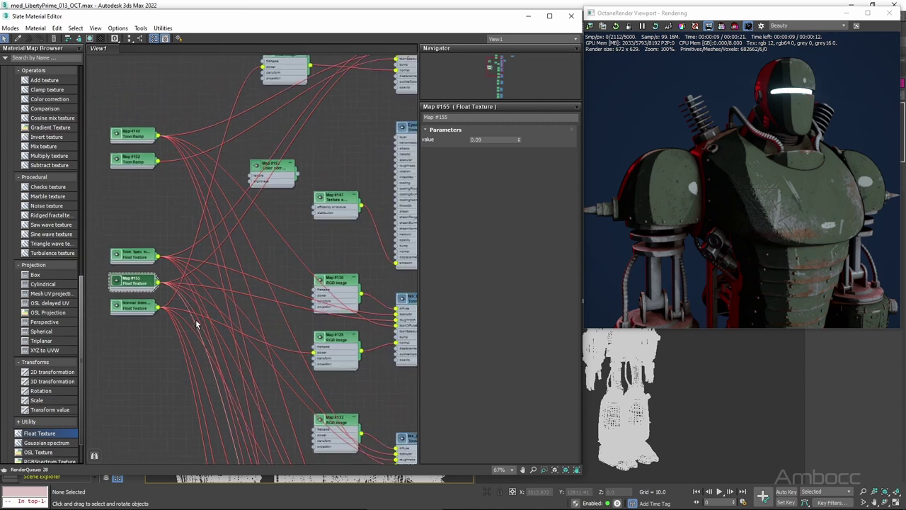
middle_click_drag(240, 261, 204, 369)
middle_click_drag(300, 269, 327, 259)
left_click(122, 359)
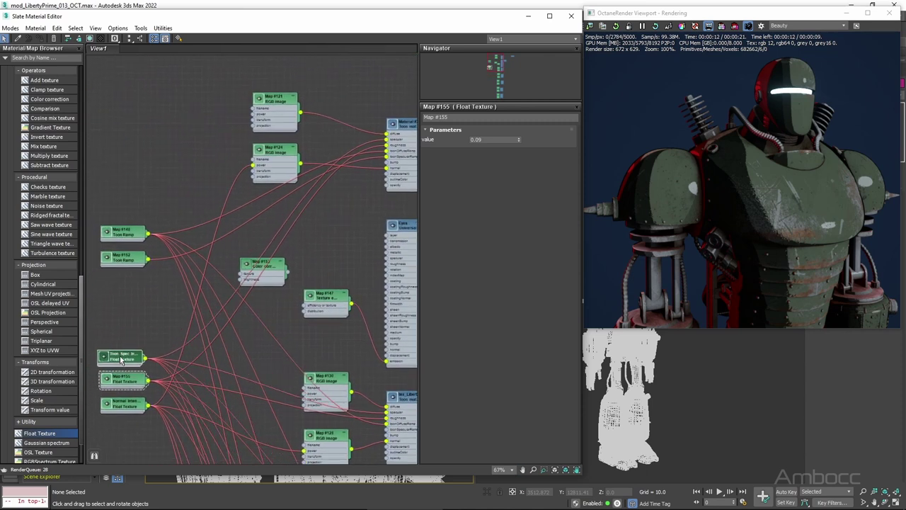
left_click(456, 118)
type("Ro")
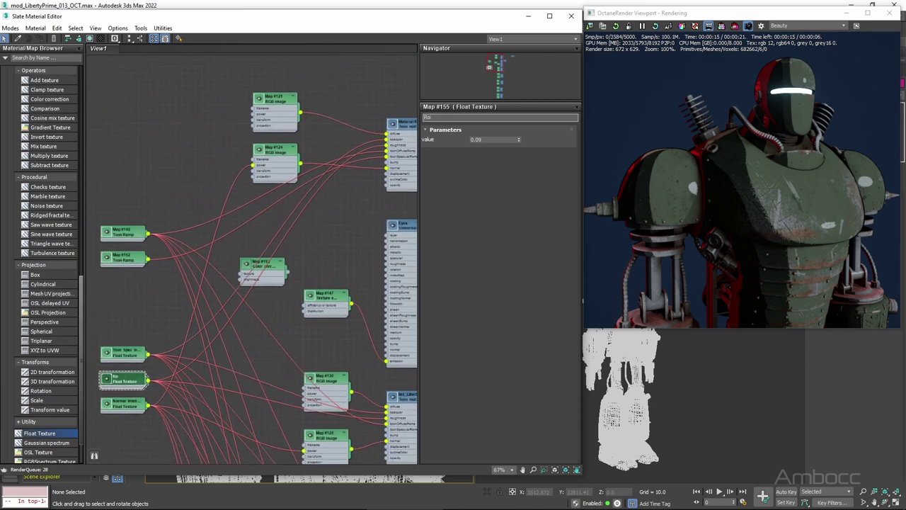
type("ughness")
key("Home")
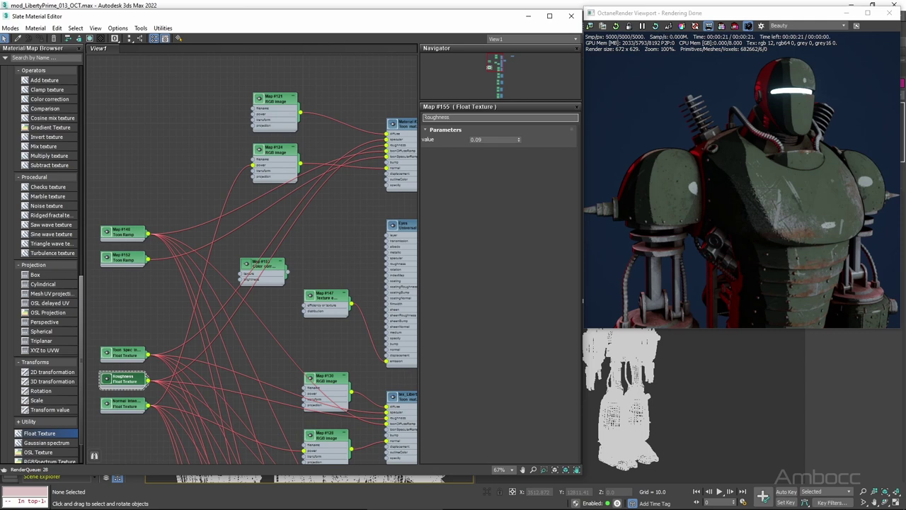
type("Toon")
key("Return")
- Rename the Normal Intensity texture as Toon Normal and the Toon Spec Intensity texture as Toon Spec
left_click(124, 403)
left_click(442, 118)
type("T")
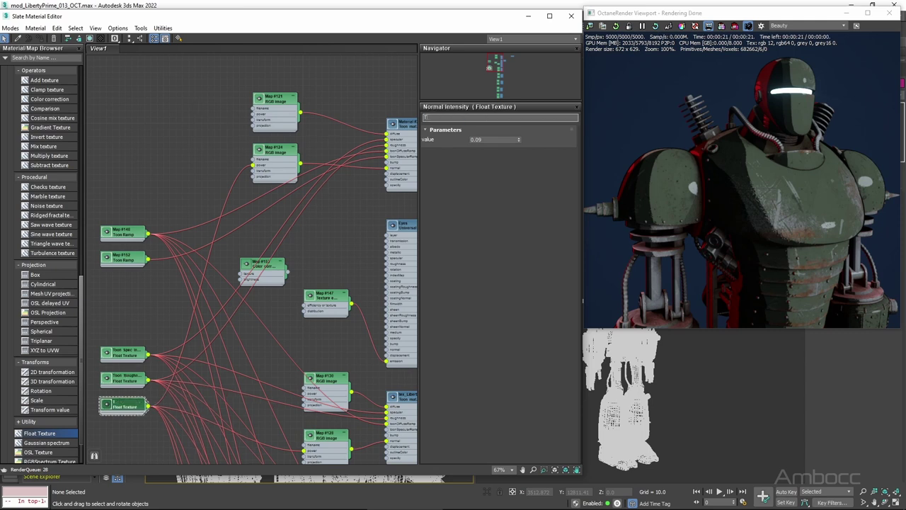
left_click(115, 352)
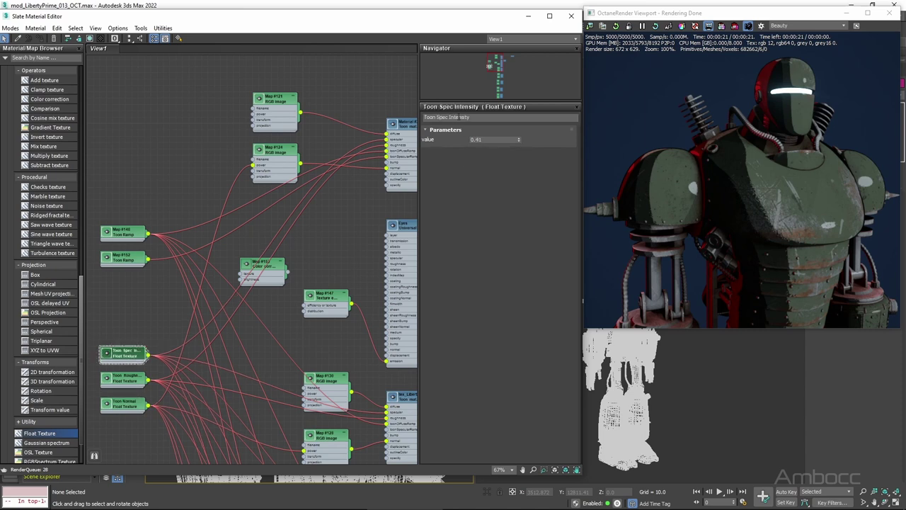
left_click_drag(471, 117, 250, 119)
key("BackSpace")
- Rename the Toon Ramp Map #152 as Toon Spec Falloff and Map #148 as Toon Diffuse Falloff
left_click(124, 258)
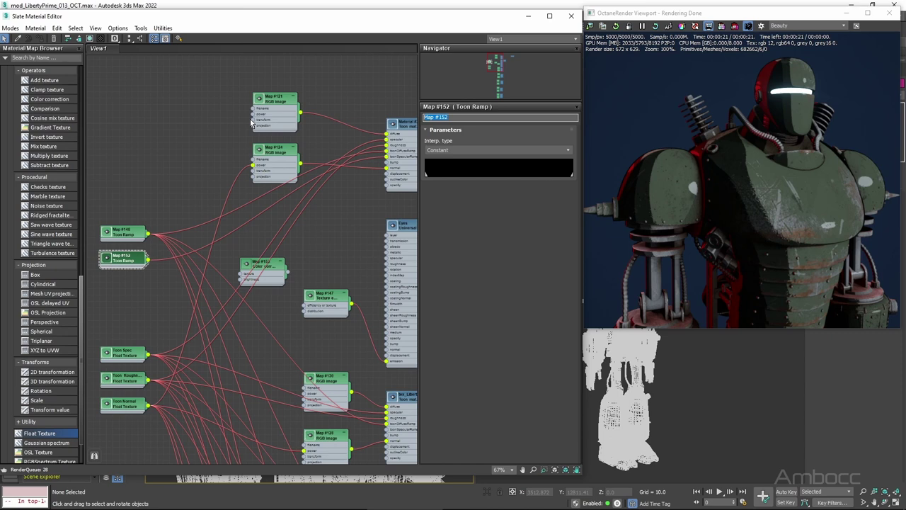
type("Spec Falloff")
double_click(139, 231)
left_click(453, 118)
type("T")
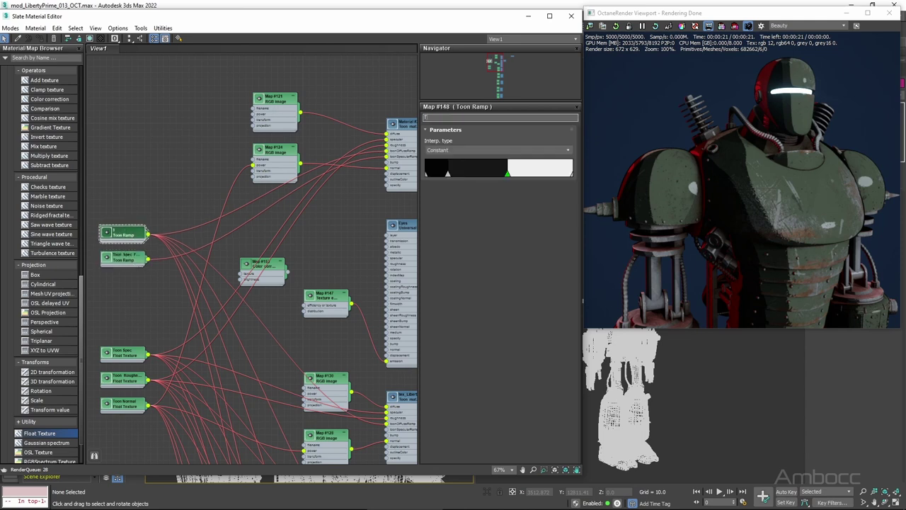
type("oon Diffuse Falloff")
scroll(180, 184, "down", 3)
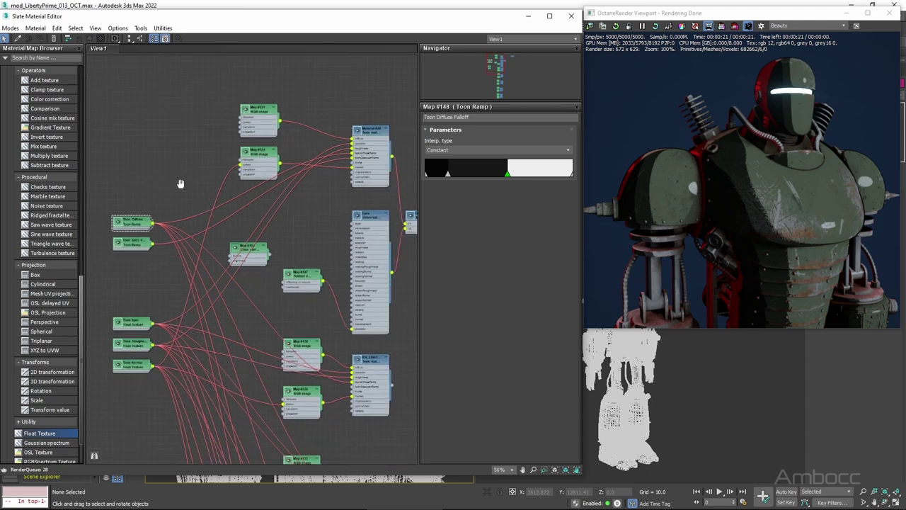
- Restart the render, try a Toon Normal value of 0.41, and set it to about 0.2
left_click(616, 27)
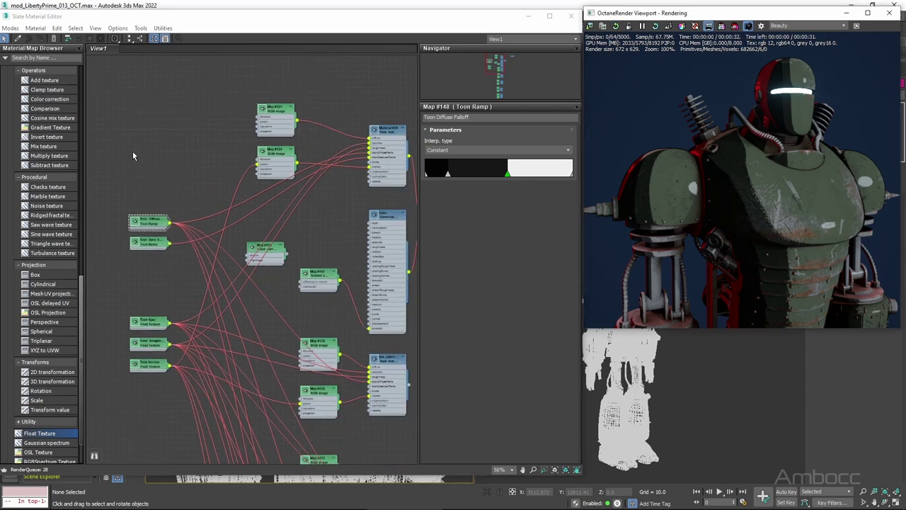
double_click(146, 363)
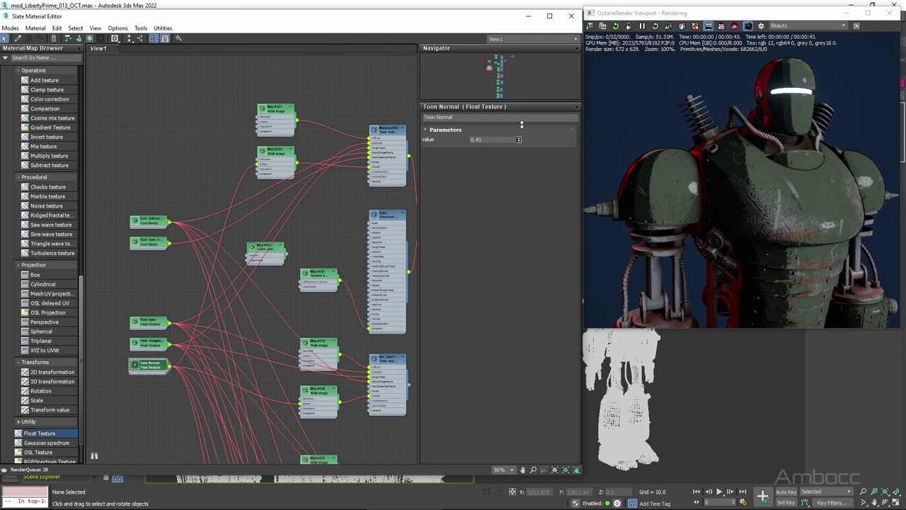
left_click_drag(522, 125, 520, 137)
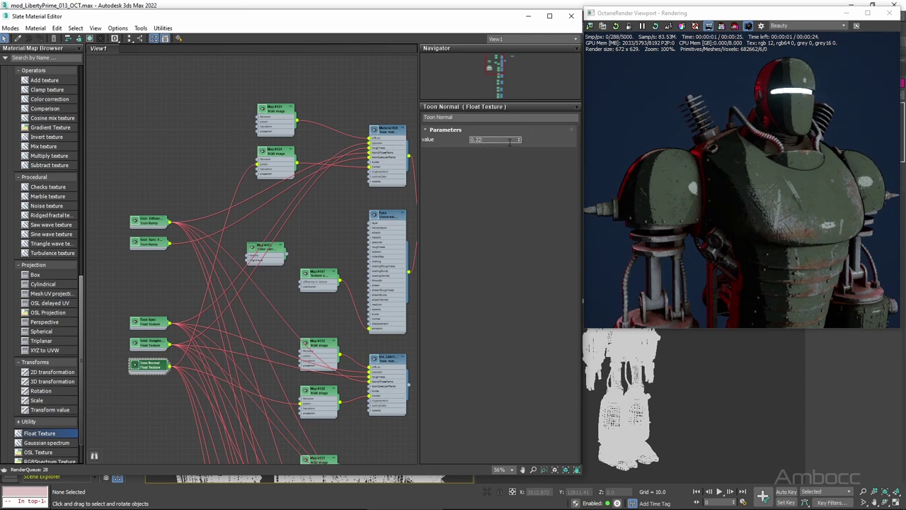
key("BackSpace")
key("Return")
- Put away the material network, reposition the enlarged render view, and open the Camera settings of Render Setup
left_click_drag(464, 21, 471, 18)
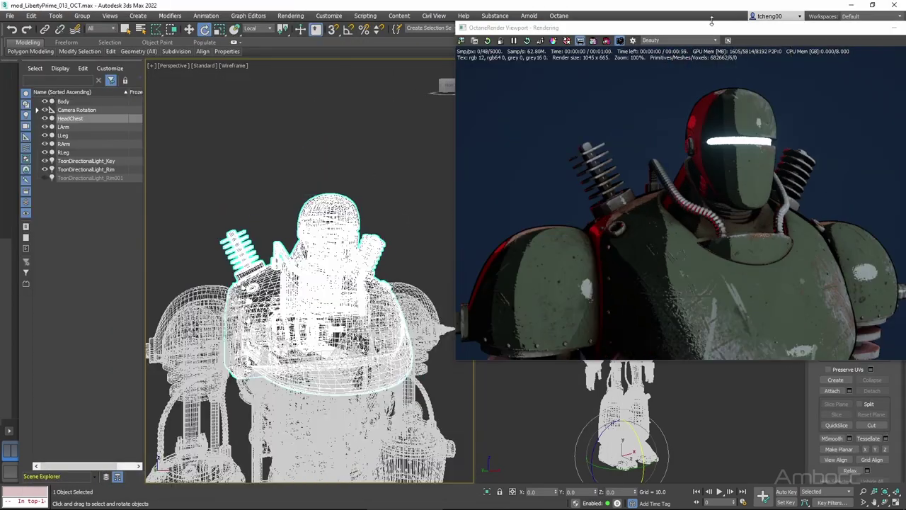
left_click_drag(725, 57, 595, 49)
left_click(604, 29)
left_click_drag(318, 34, 96, 32)
left_click(100, 106)
- Set the camera imager's Vignetting to 0.45 and check the render
scroll(280, 191, "down", 3)
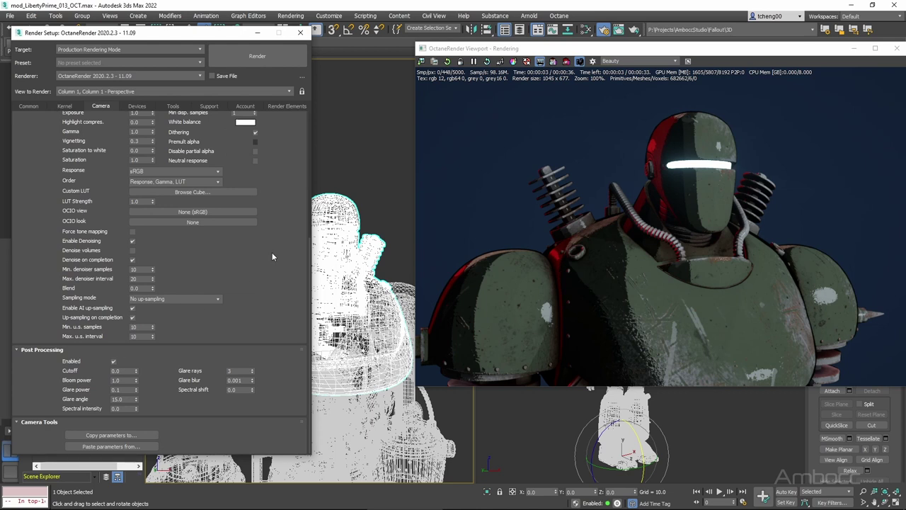
scroll(149, 226, "up", 6)
scroll(150, 233, "down", 2)
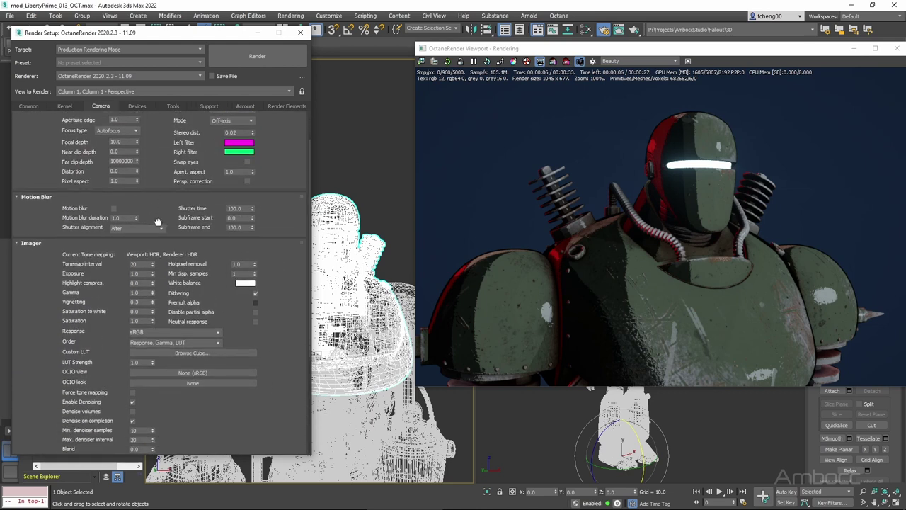
left_click(152, 273)
left_click_drag(152, 275, 14, 279)
type(".")
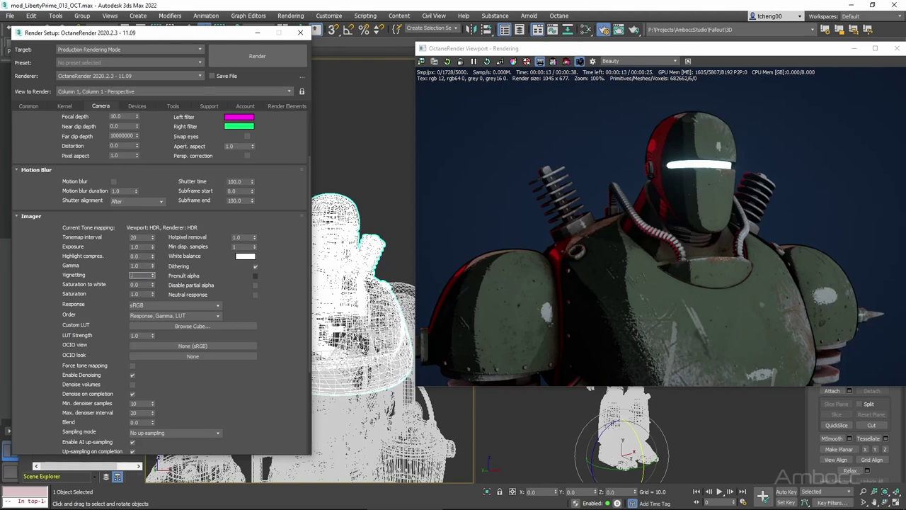
left_click_drag(619, 49, 604, 42)
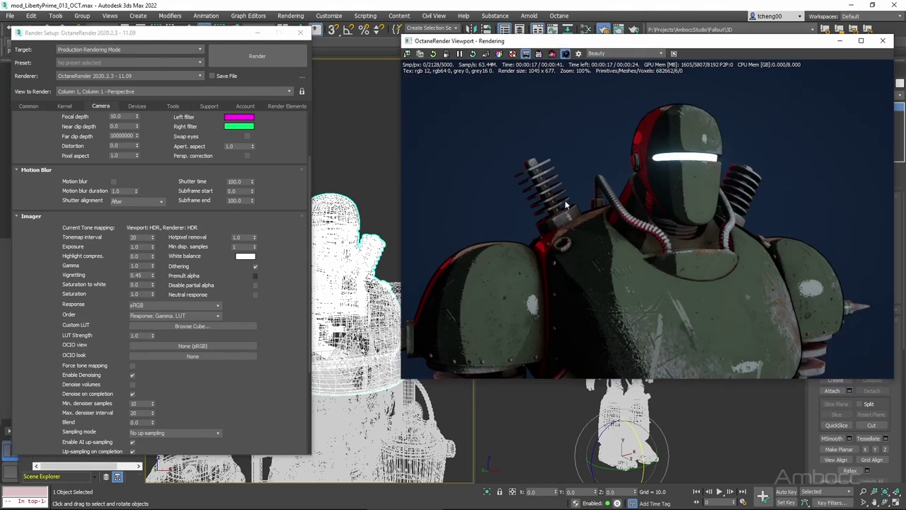
- Enlarge the render view to 985 x 786 and set the camera imager's Vignetting to 0.5
left_click_drag(401, 380, 406, 383)
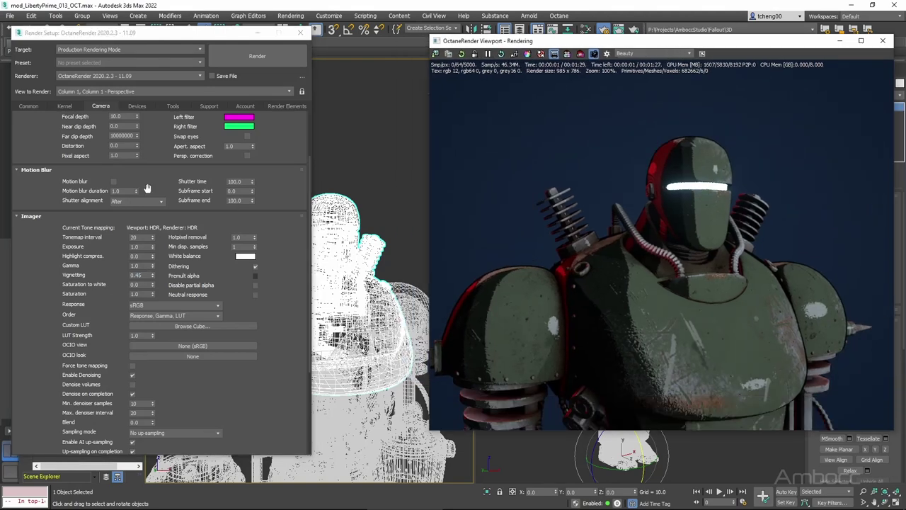
left_click_drag(151, 276, 53, 269)
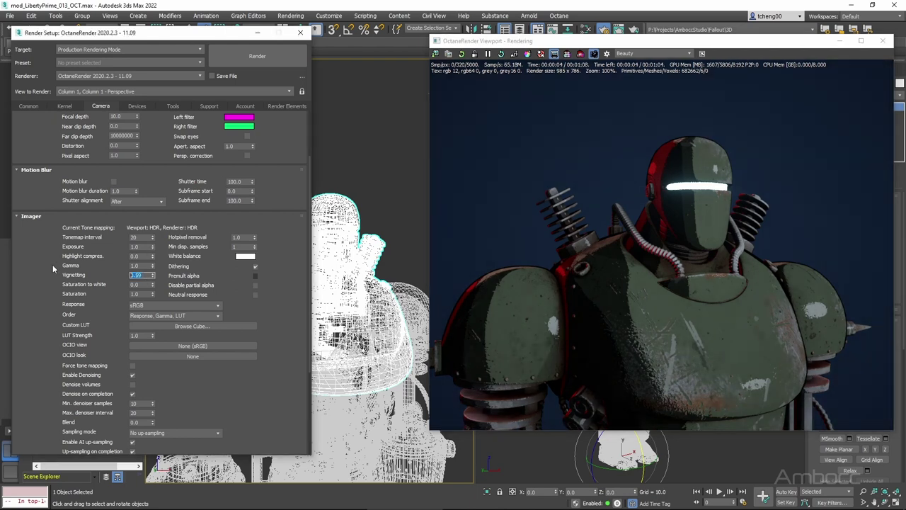
- Toggle camera Post Processing to compare the glow, leave it enabled, and set Cutoff to 0.52 and Bloom power to 4.7
left_click_drag(205, 37, 293, 12)
scroll(204, 342, "down", 5)
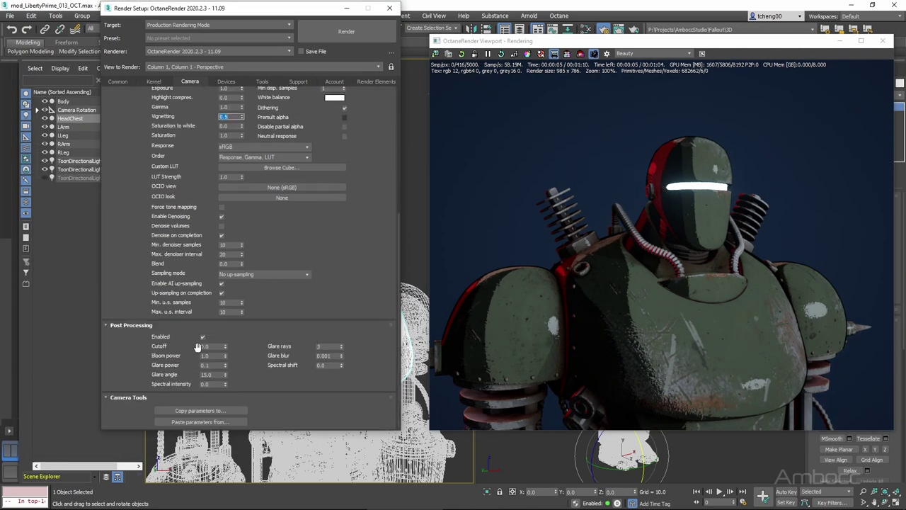
left_click(203, 338)
left_click(204, 338)
left_click(205, 337)
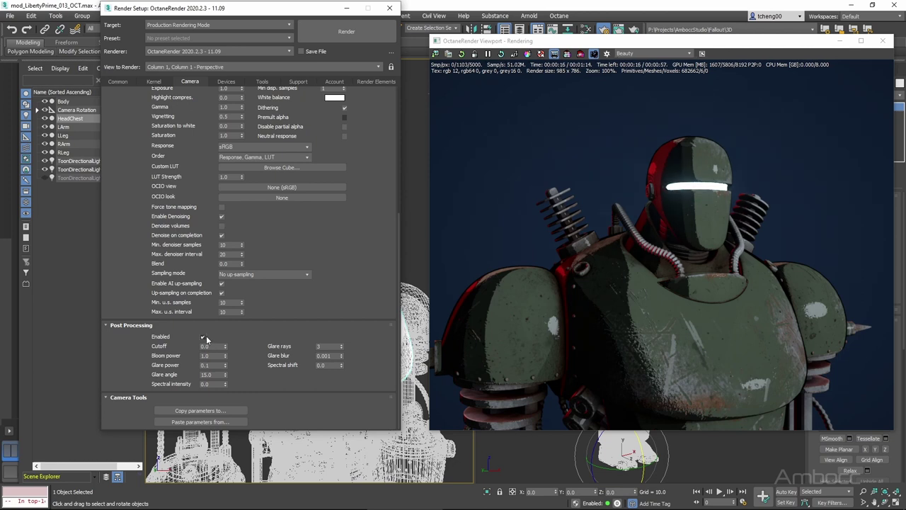
mouse_move(225, 346)
left_mouse_down()
mouse_move(229, 332)
mouse_move(223, 348)
left_mouse_up()
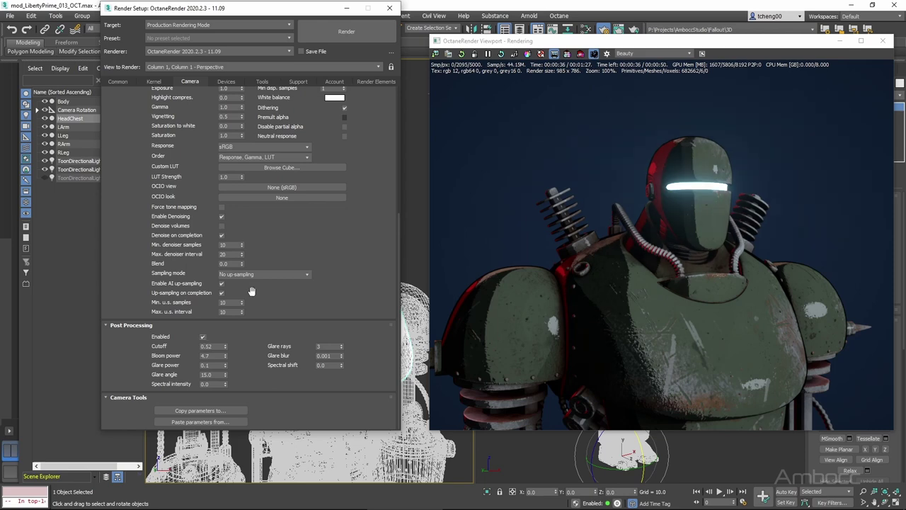
- Close Render Setup, move the render view clear of the perspective viewport, and reframe the robot to show more of its torso
left_click(389, 8)
left_click_drag(676, 40, 688, 17)
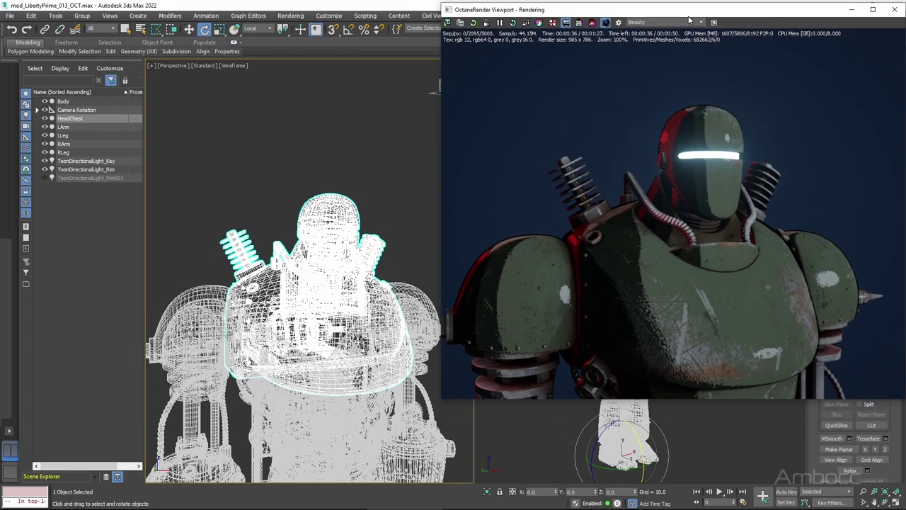
middle_click_drag(370, 383, 339, 349, "alt")
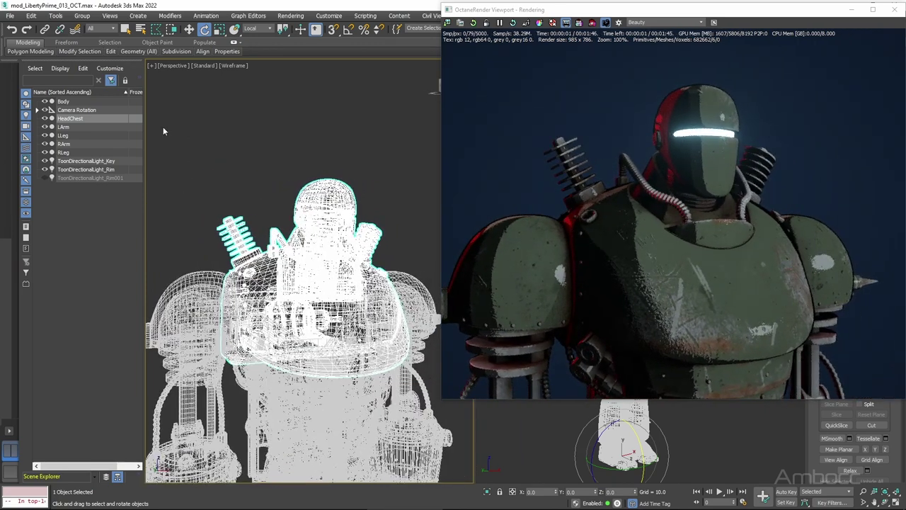
- Save the scene under the new file name mod_LibertyPrime_013_OCT_Setup2.max
left_click(10, 15)
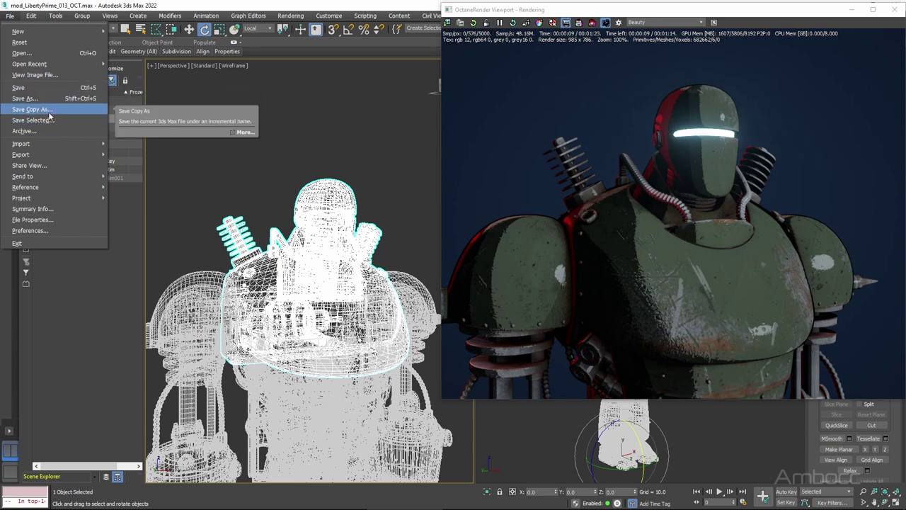
left_click(42, 111)
left_click(165, 367)
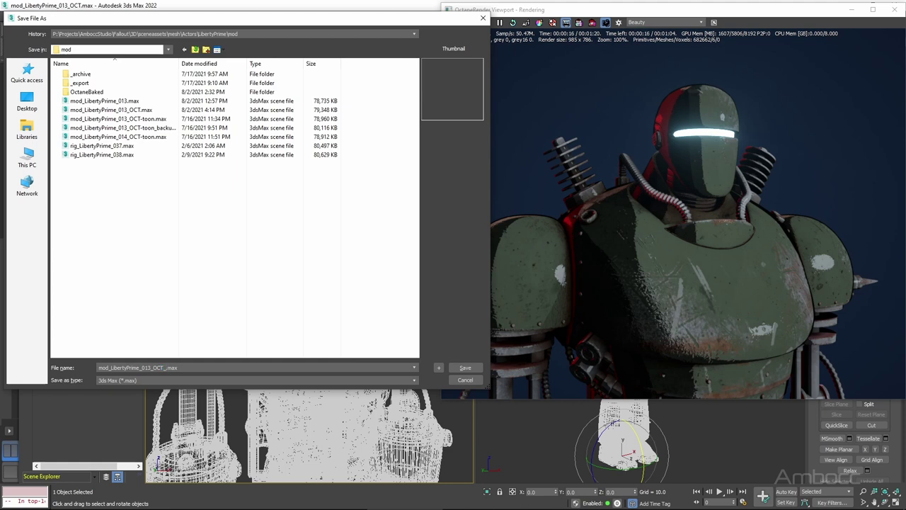
left_click(464, 367)
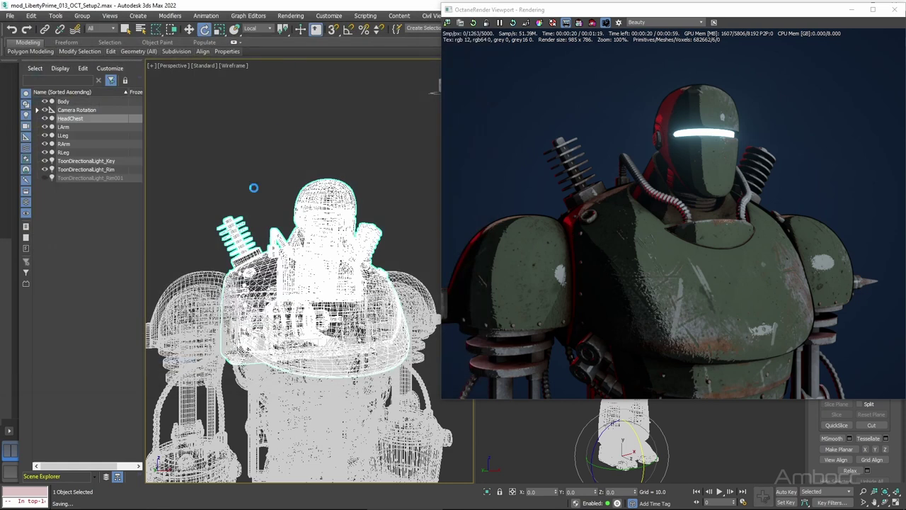